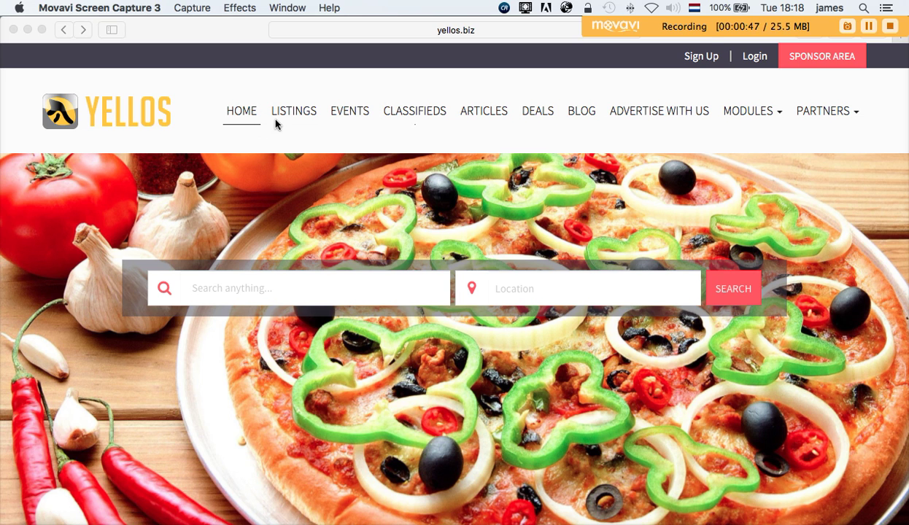
- Bring the browser forward and open the Advertise With Us page
{"action": "scroll", "coordinate": [275, 124], "scroll_direction": "down", "scroll_amount": 1}
{"action": "scroll", "coordinate": [275, 124], "scroll_direction": "up", "scroll_amount": 1}
{"action": "left_click", "coordinate": [672, 115]}
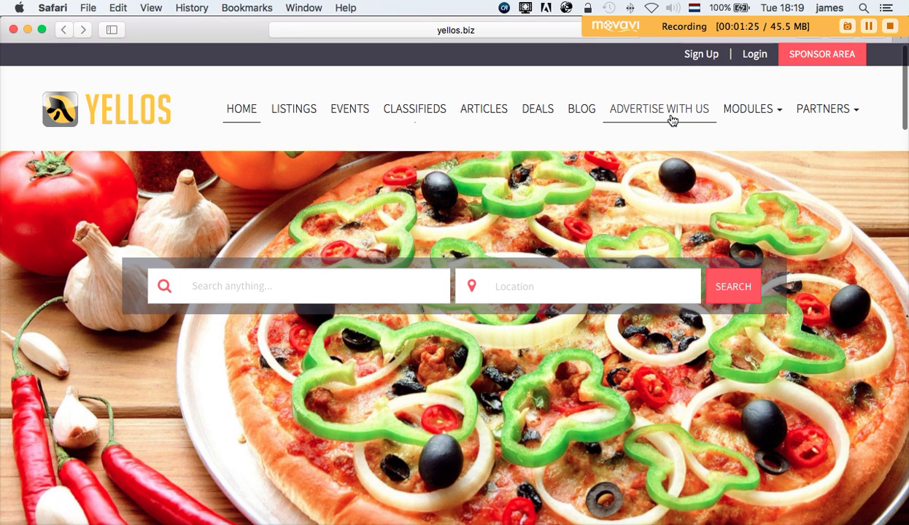
{"action": "left_click", "coordinate": [672, 119]}
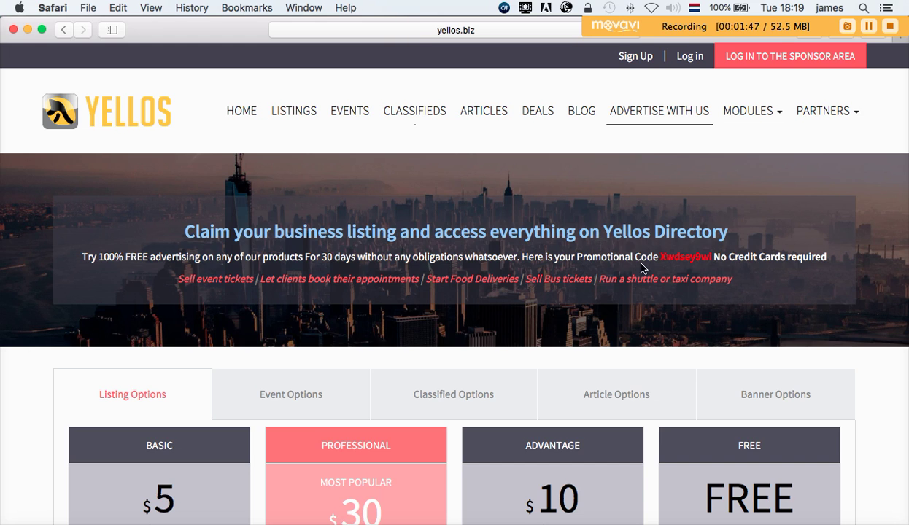
- Select the banner's promotional code and scroll to the Listing Options pricing table
{"action": "left_click_drag", "start_coordinate": [660, 255], "coordinate": [712, 257]}
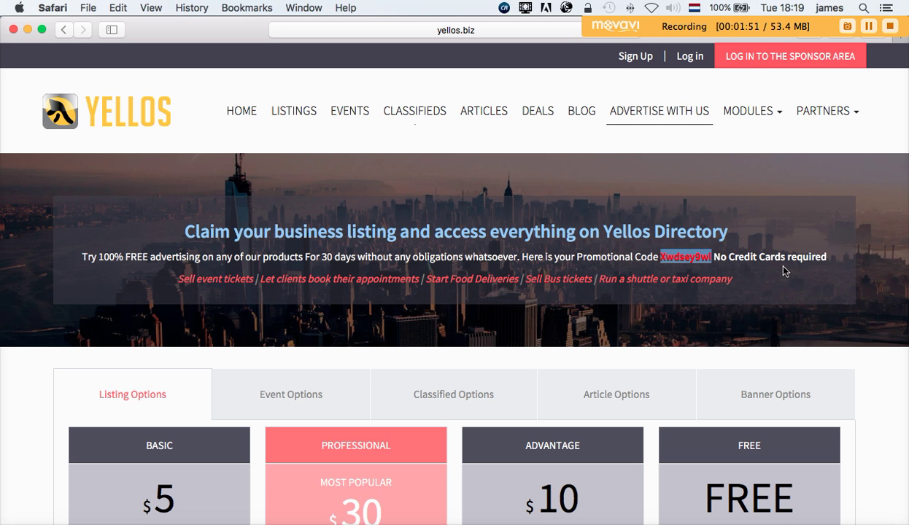
{"action": "scroll", "coordinate": [806, 290], "scroll_direction": "down", "scroll_amount": 5}
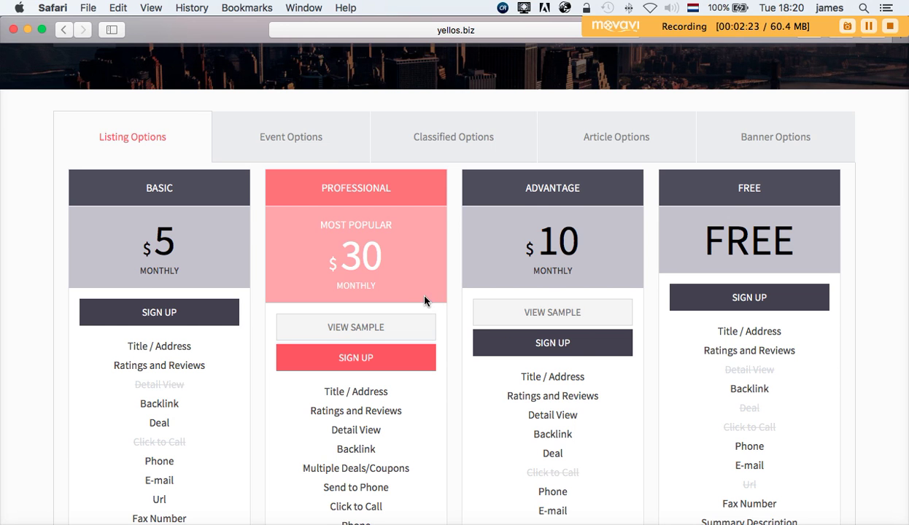
{"action": "scroll", "coordinate": [424, 302], "scroll_direction": "down", "scroll_amount": 4}
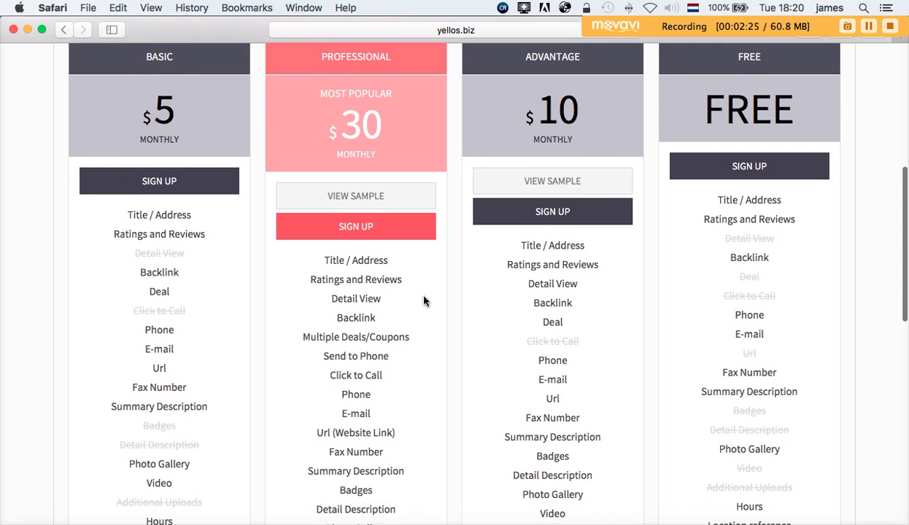
{"action": "scroll", "coordinate": [409, 285], "scroll_direction": "up", "scroll_amount": 1}
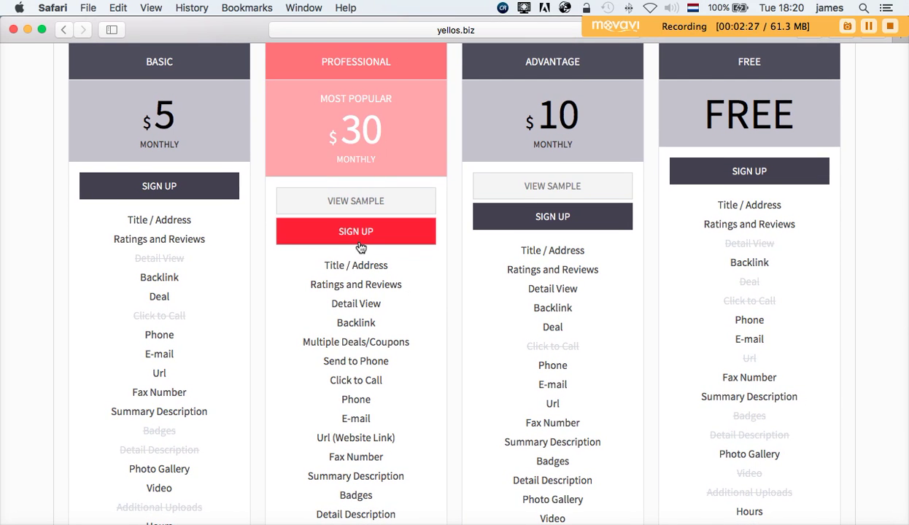
- Open the Professional plan's sample listing in a new tab and view its About section
{"action": "left_click", "coordinate": [352, 201]}
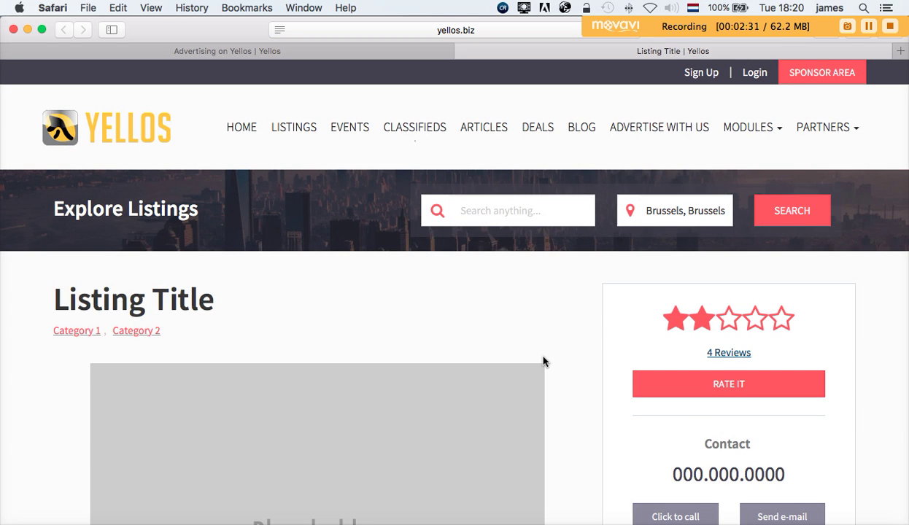
{"action": "scroll", "coordinate": [569, 395], "scroll_direction": "down", "scroll_amount": 5}
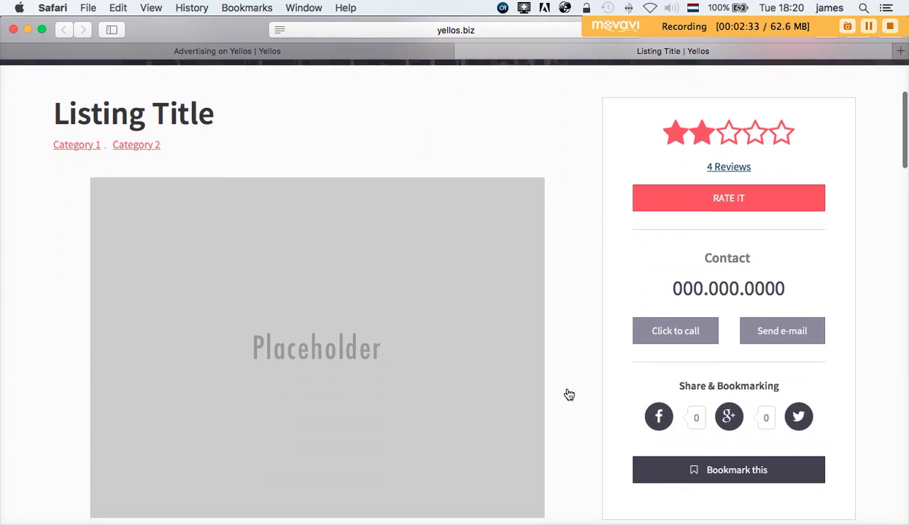
{"action": "scroll", "coordinate": [569, 394], "scroll_direction": "down", "scroll_amount": 3}
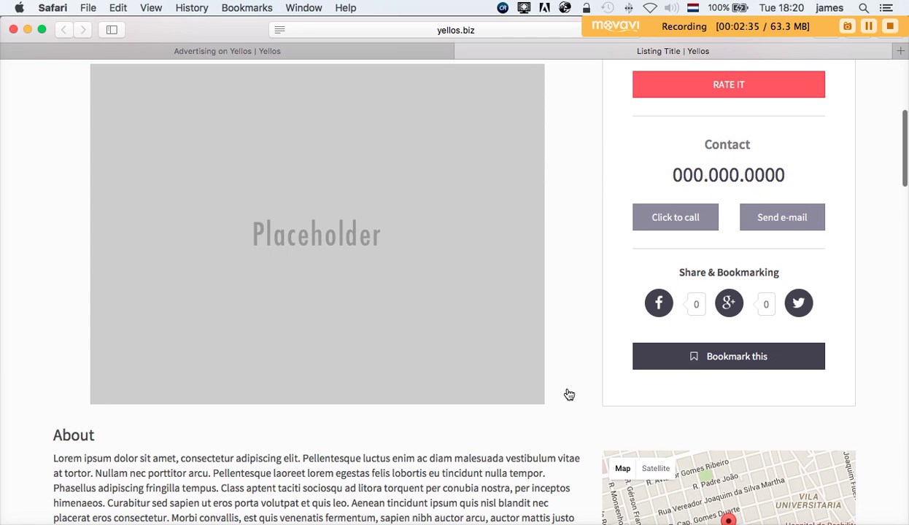
{"action": "scroll", "coordinate": [569, 395], "scroll_direction": "down", "scroll_amount": 4}
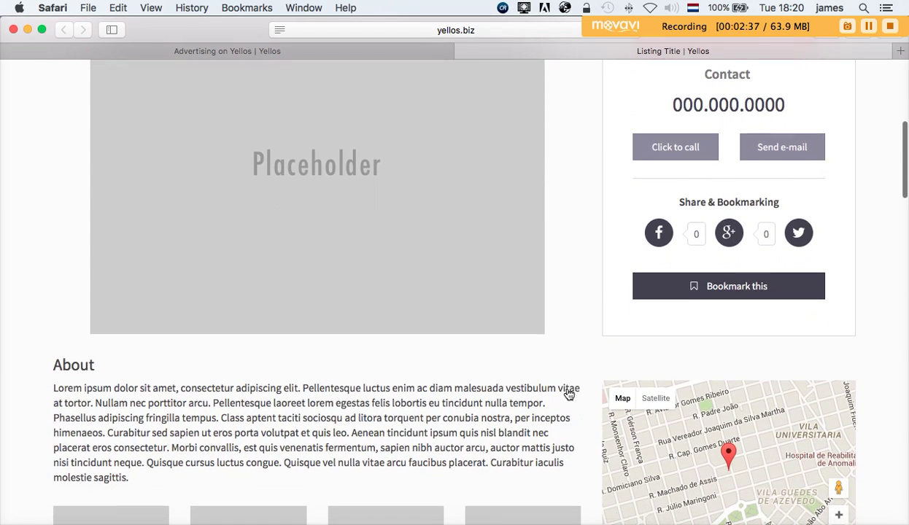
{"action": "scroll", "coordinate": [568, 389], "scroll_direction": "down", "scroll_amount": 2}
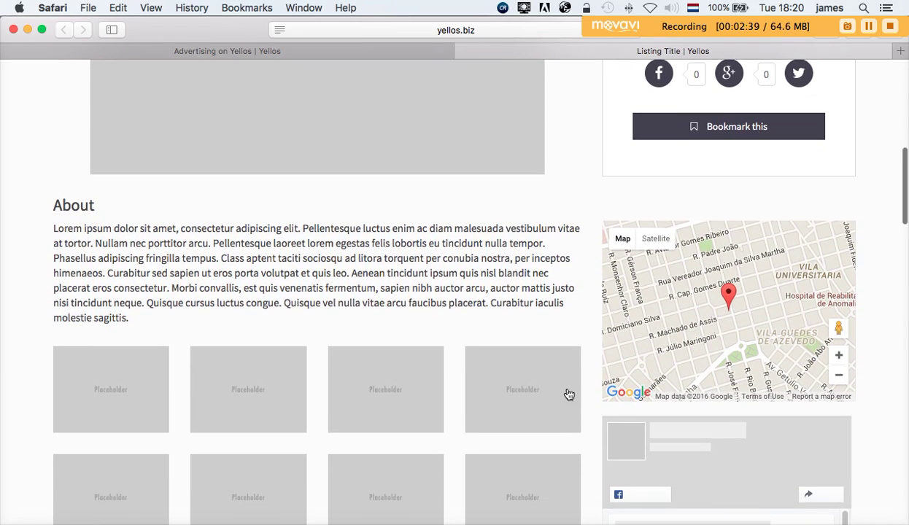
{"action": "scroll", "coordinate": [566, 392], "scroll_direction": "down", "scroll_amount": 3}
{"action": "scroll", "coordinate": [569, 395], "scroll_direction": "down", "scroll_amount": 1}
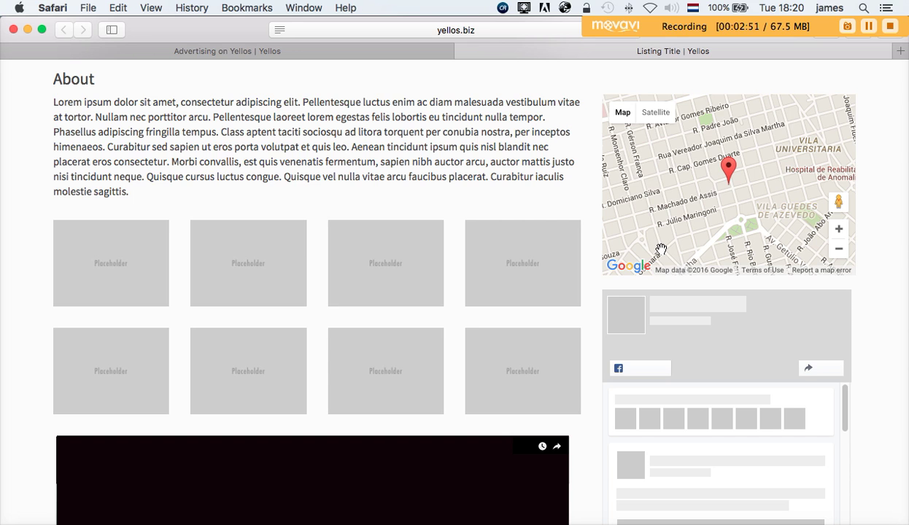
- Browse the sample listing's contact details, opening hours, check-ins and 4 reviews
{"action": "scroll", "coordinate": [660, 250], "scroll_direction": "down", "scroll_amount": 5}
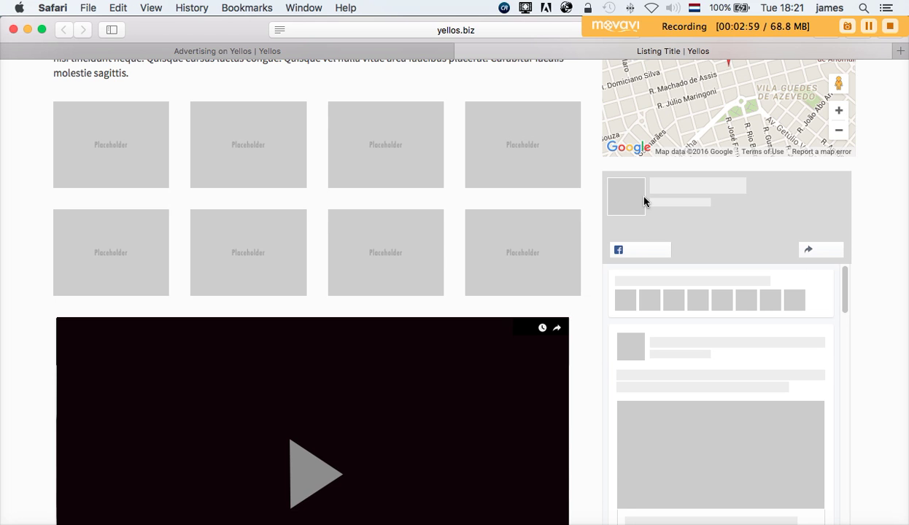
{"action": "scroll", "coordinate": [716, 367], "scroll_direction": "down", "scroll_amount": 1}
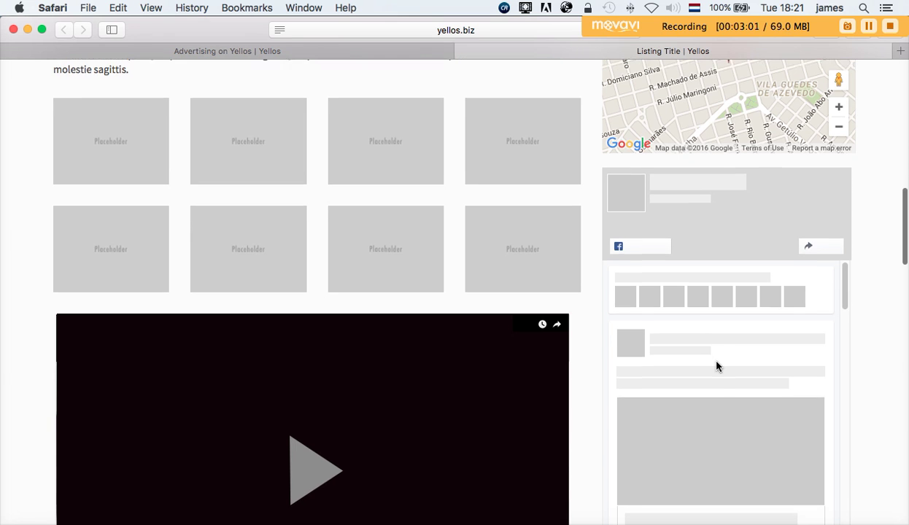
{"action": "scroll", "coordinate": [717, 367], "scroll_direction": "down", "scroll_amount": 3}
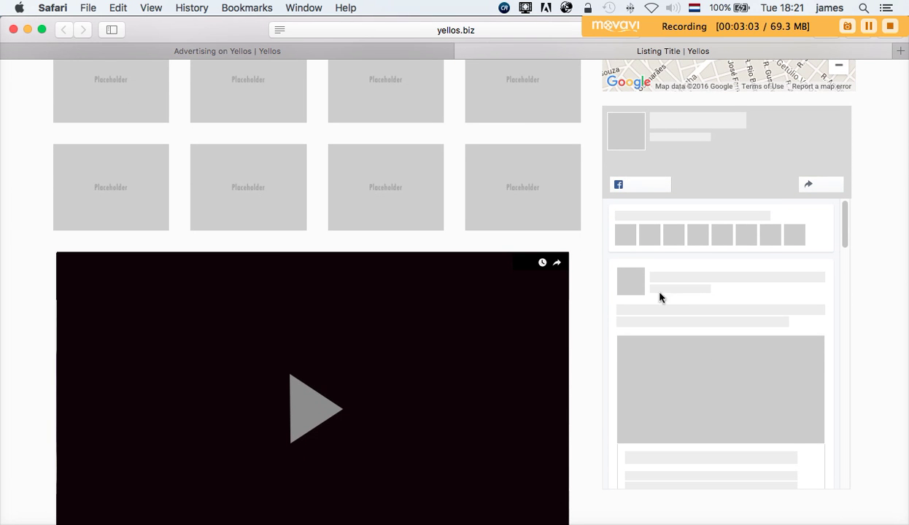
{"action": "scroll", "coordinate": [470, 418], "scroll_direction": "down", "scroll_amount": 10}
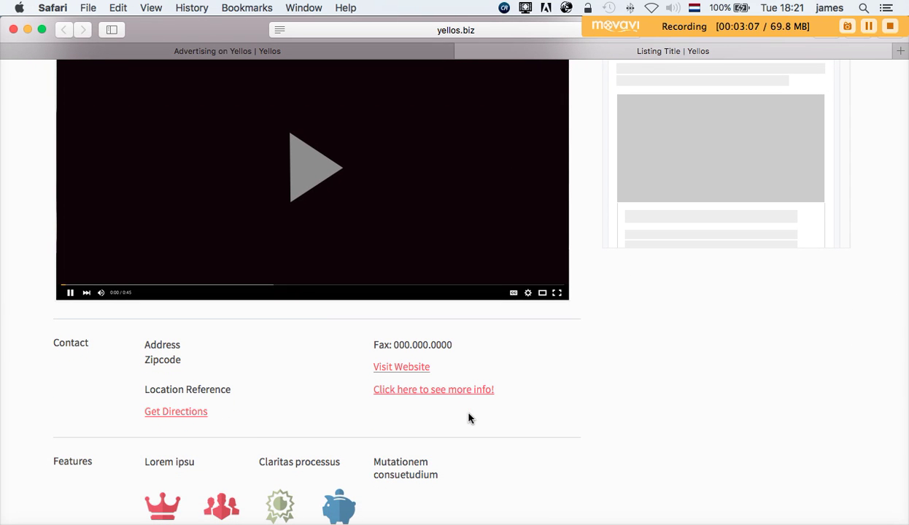
{"action": "scroll", "coordinate": [469, 418], "scroll_direction": "down", "scroll_amount": 2}
{"action": "scroll", "coordinate": [469, 418], "scroll_direction": "down", "scroll_amount": 2}
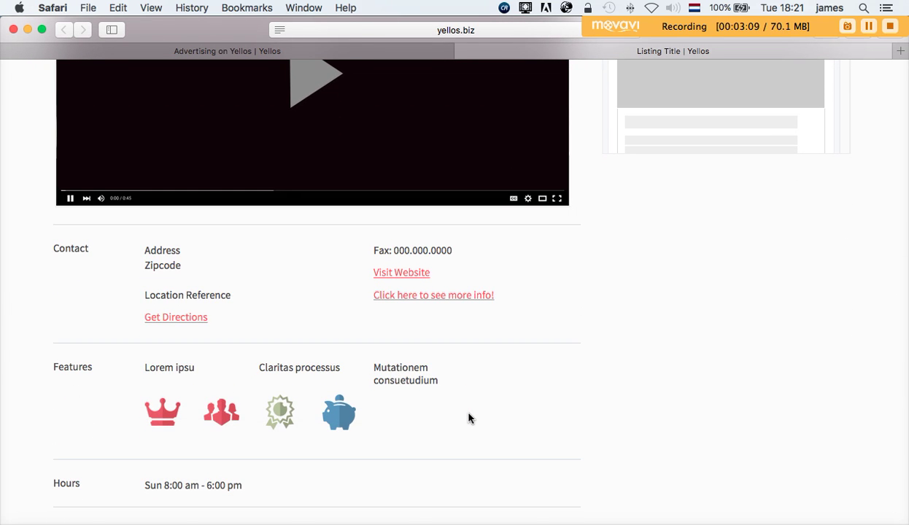
{"action": "scroll", "coordinate": [469, 418], "scroll_direction": "down", "scroll_amount": 2}
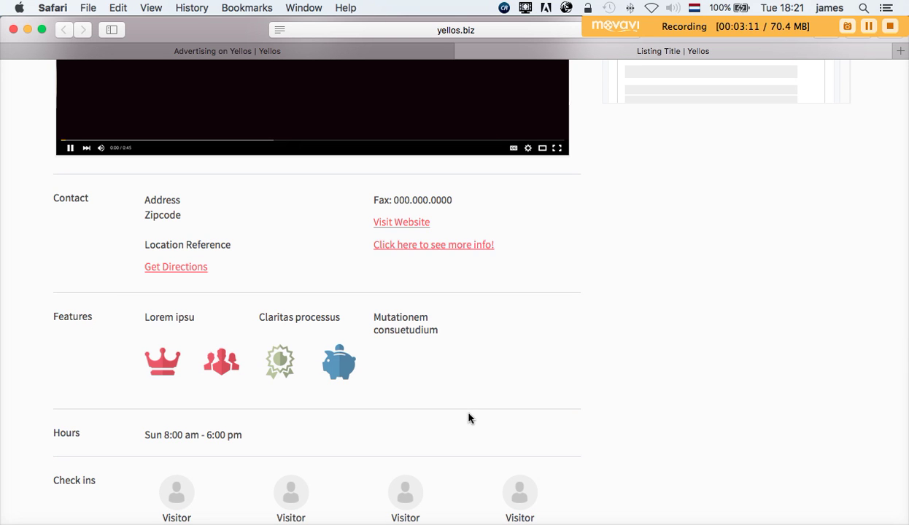
{"action": "scroll", "coordinate": [470, 418], "scroll_direction": "down", "scroll_amount": 2}
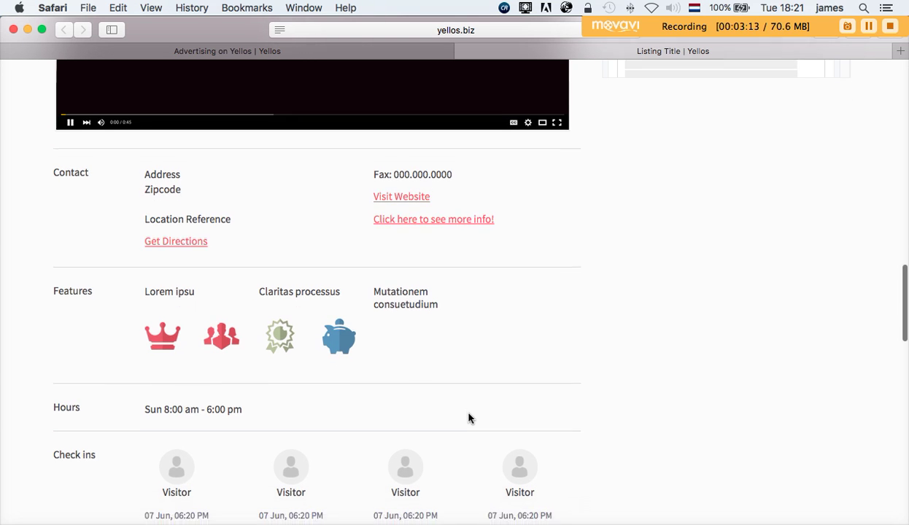
{"action": "scroll", "coordinate": [469, 418], "scroll_direction": "down", "scroll_amount": 3}
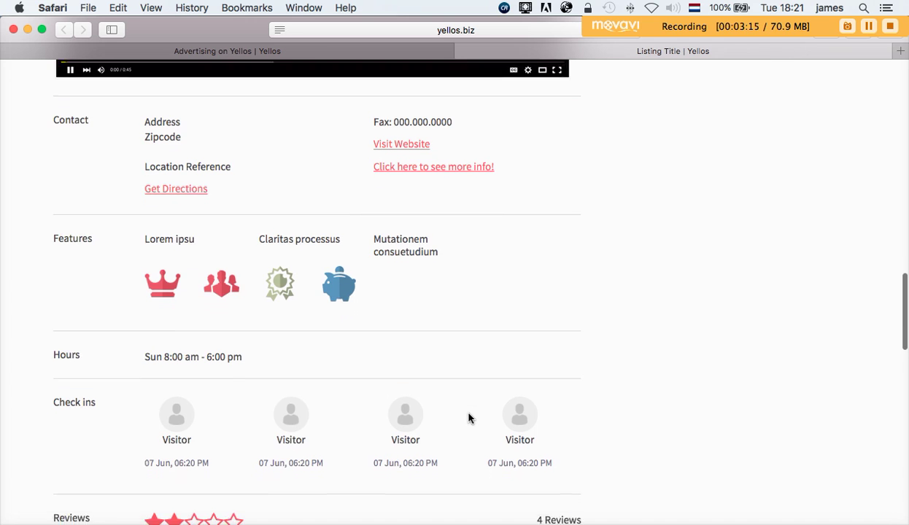
{"action": "scroll", "coordinate": [469, 418], "scroll_direction": "down", "scroll_amount": 10}
{"action": "scroll", "coordinate": [469, 418], "scroll_direction": "up", "scroll_amount": 3}
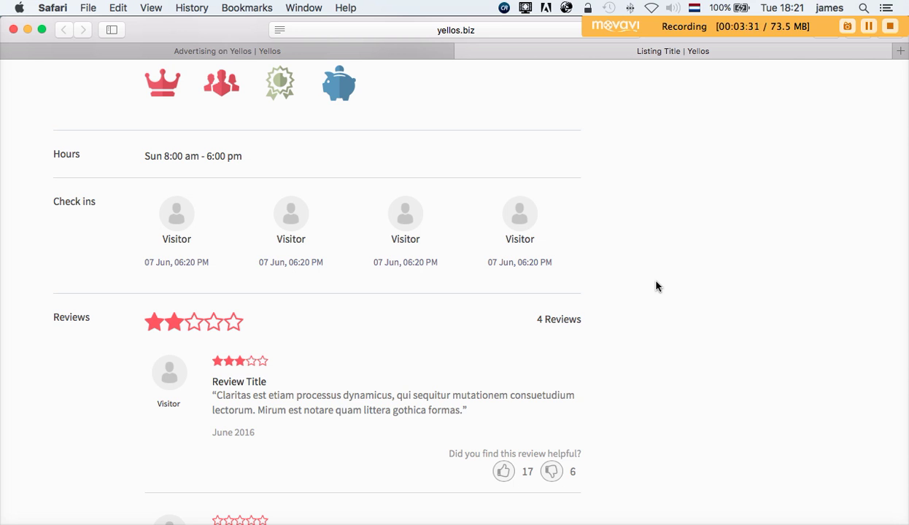
{"action": "scroll", "coordinate": [656, 286], "scroll_direction": "down", "scroll_amount": 3}
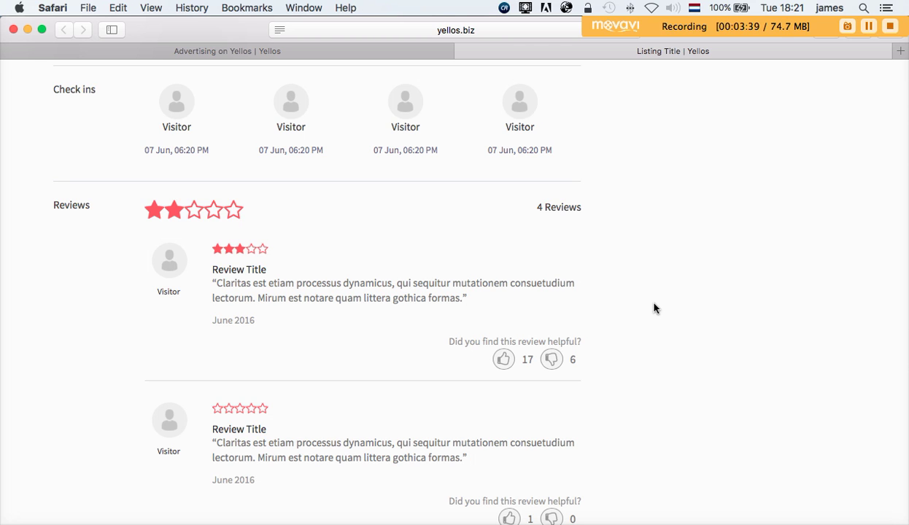
{"action": "scroll", "coordinate": [653, 309], "scroll_direction": "down", "scroll_amount": 8}
{"action": "scroll", "coordinate": [654, 308], "scroll_direction": "down", "scroll_amount": 6}
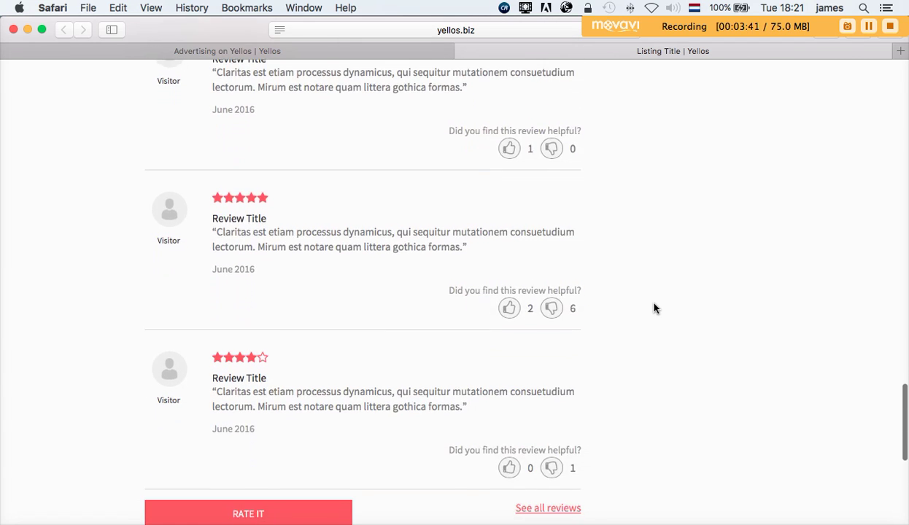
{"action": "scroll", "coordinate": [654, 309], "scroll_direction": "up", "scroll_amount": 20}
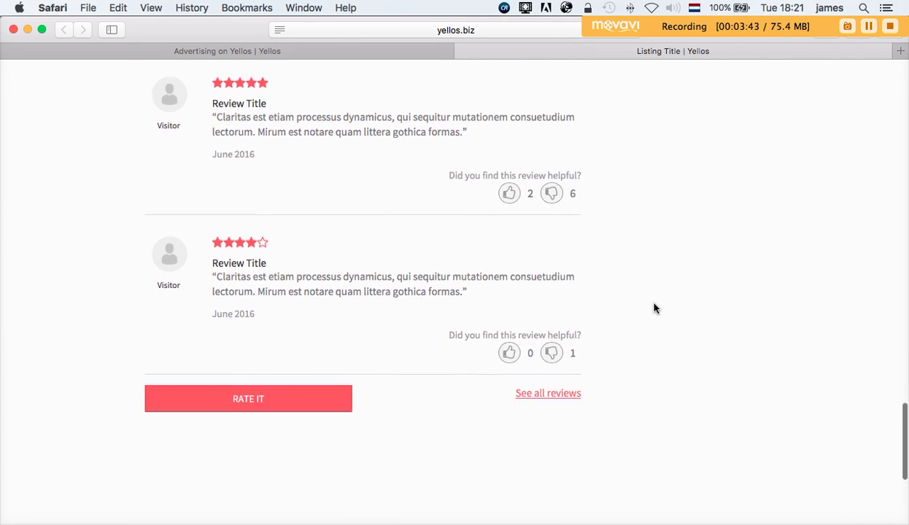
{"action": "scroll", "coordinate": [654, 309], "scroll_direction": "up", "scroll_amount": 20}
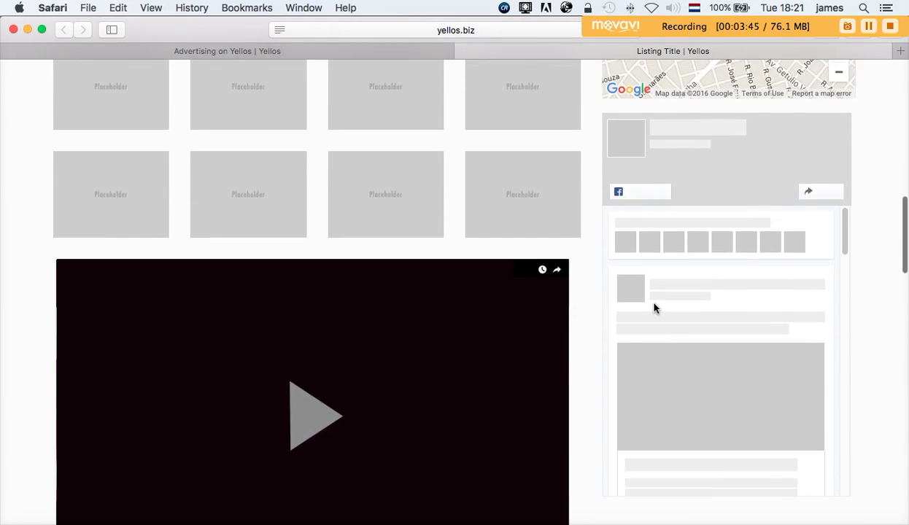
{"action": "scroll", "coordinate": [654, 309], "scroll_direction": "up", "scroll_amount": 3}
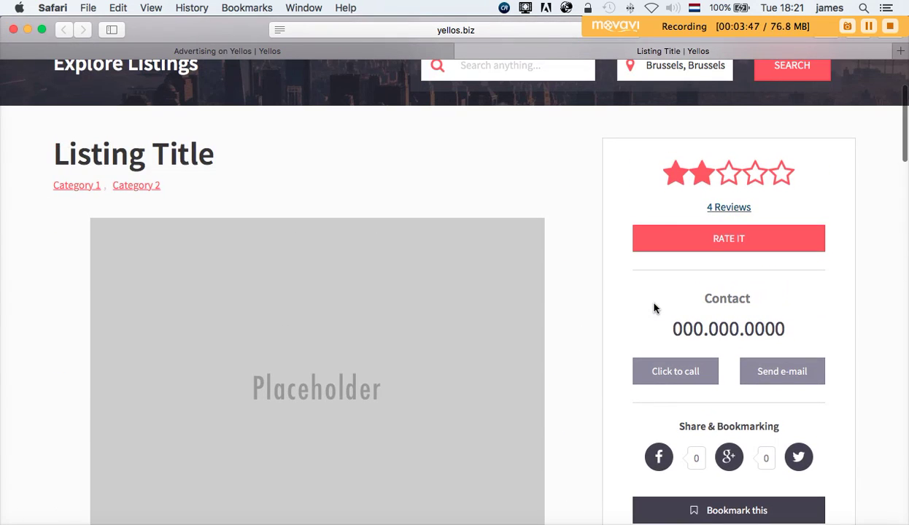
{"action": "scroll", "coordinate": [653, 309], "scroll_direction": "up", "scroll_amount": 4}
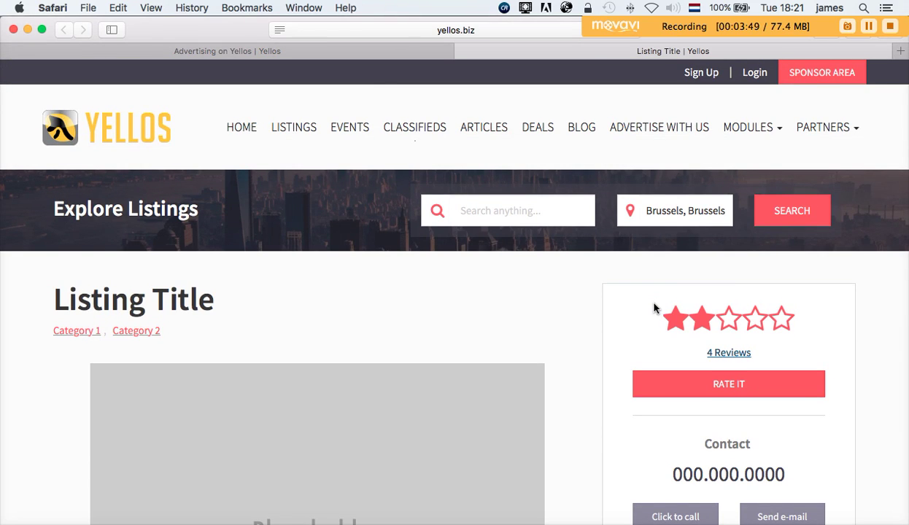
- Return to the pricing table and sign up for the $30/month Professional plan
{"action": "left_click", "coordinate": [358, 57]}
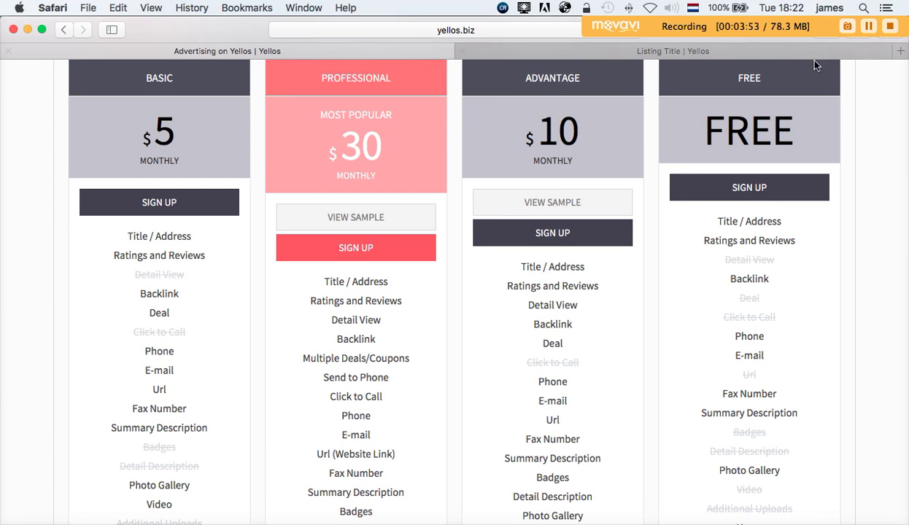
{"action": "left_click", "coordinate": [462, 51]}
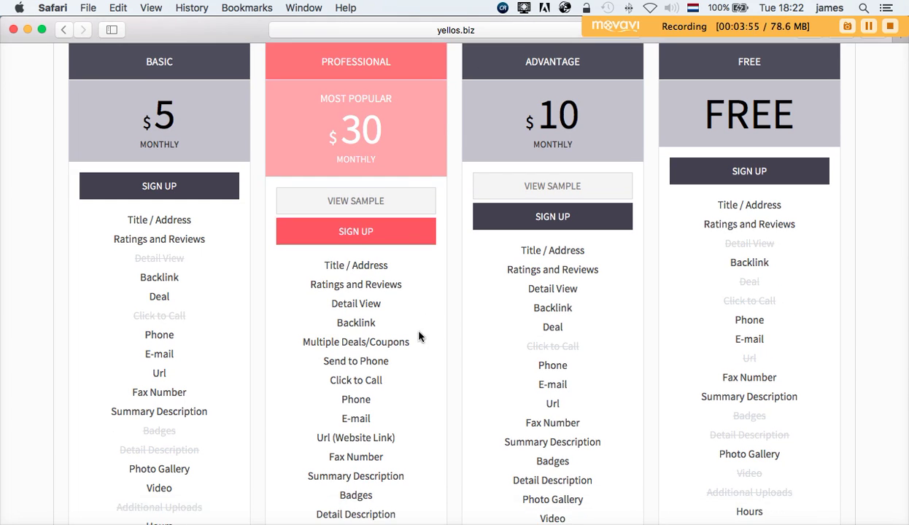
{"action": "scroll", "coordinate": [419, 337], "scroll_direction": "up", "scroll_amount": 2}
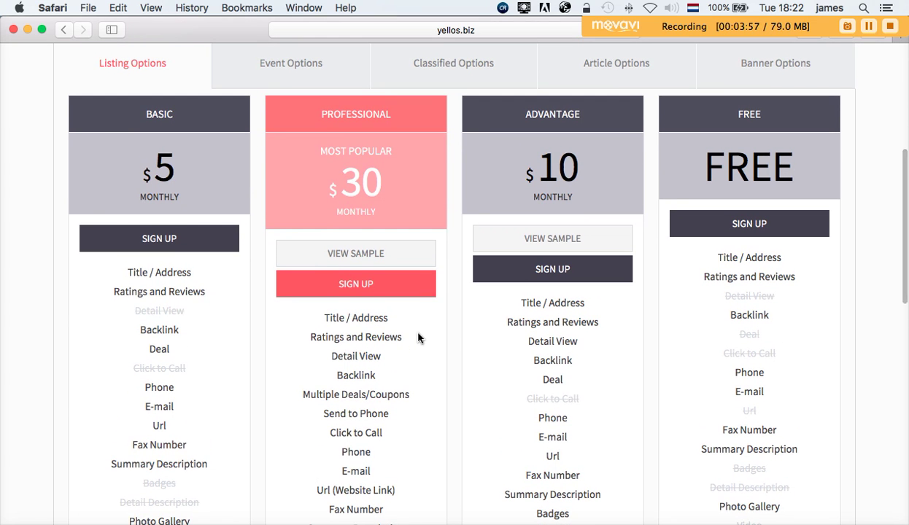
{"action": "scroll", "coordinate": [418, 337], "scroll_direction": "down", "scroll_amount": 1}
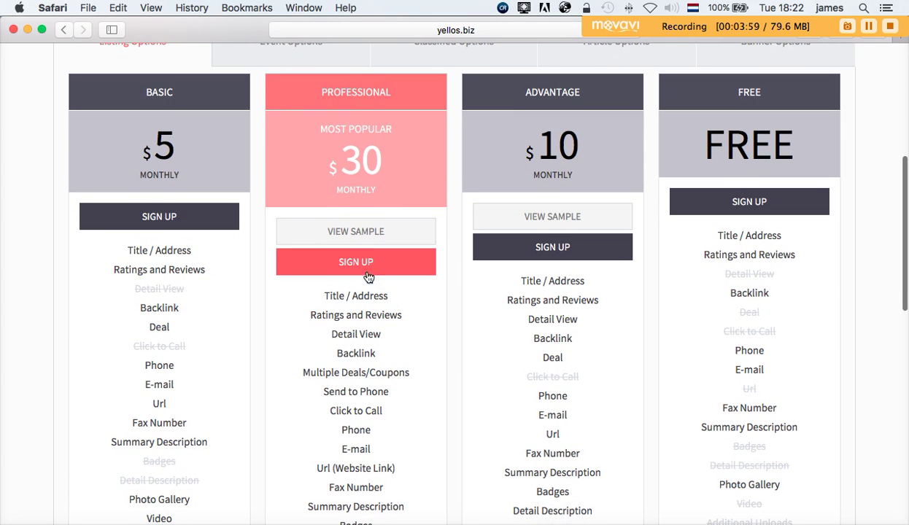
{"action": "left_click", "coordinate": [363, 267]}
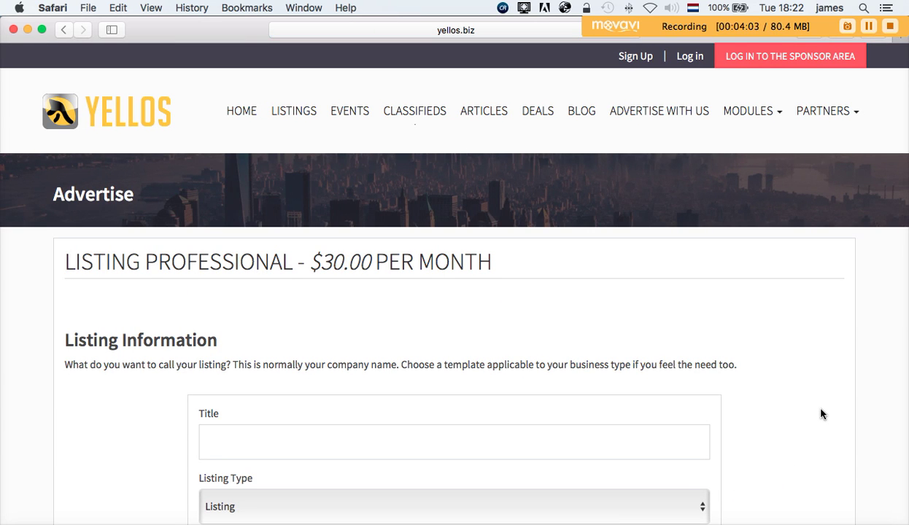
{"action": "scroll", "coordinate": [822, 414], "scroll_direction": "down", "scroll_amount": 5}
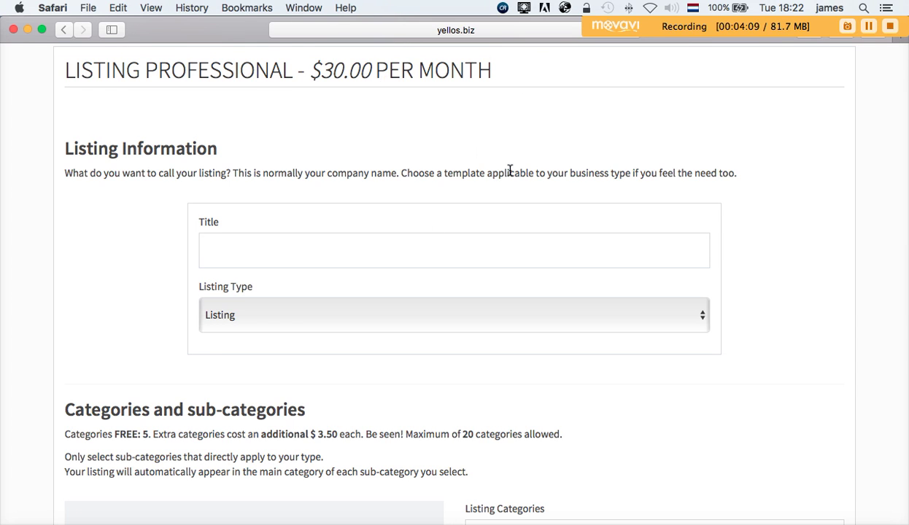
{"action": "scroll", "coordinate": [512, 170], "scroll_direction": "down", "scroll_amount": 2}
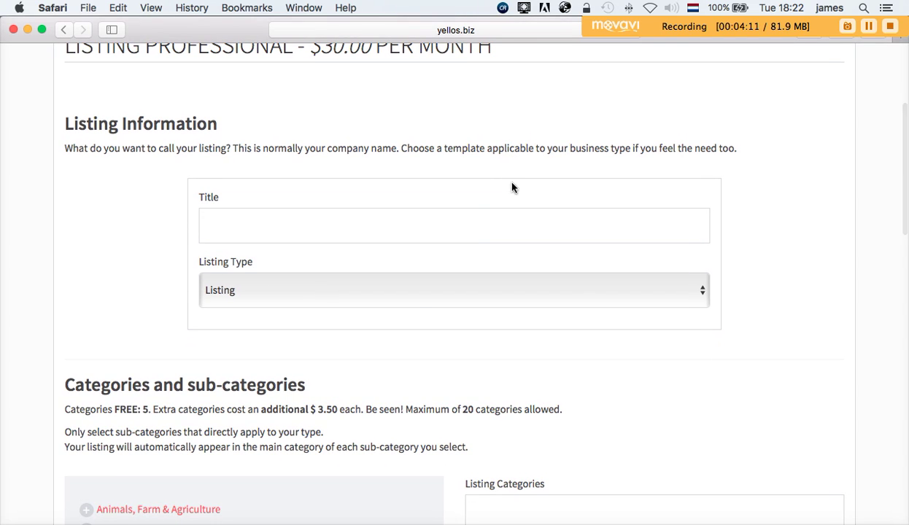
- Enter 'My Moving Company' as the listing title using the autofill suggestion
{"action": "left_click", "coordinate": [436, 232]}
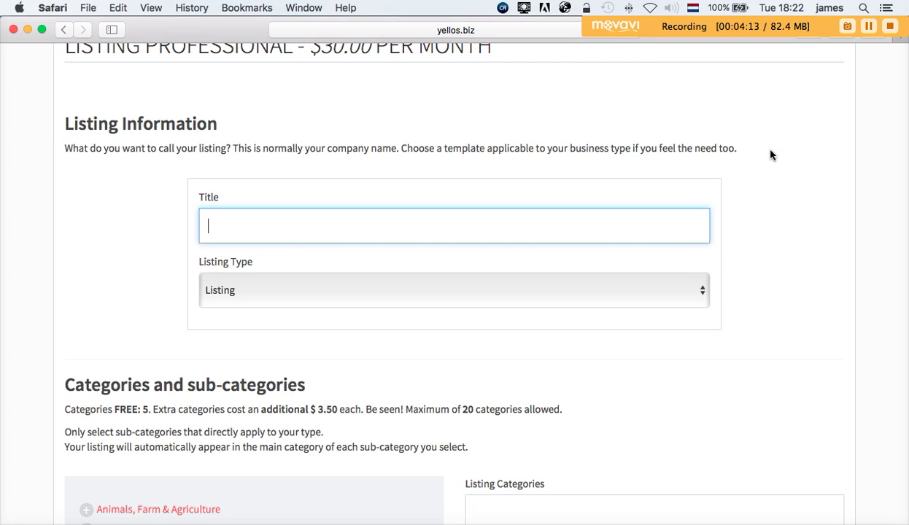
{"action": "type", "text": "My"}
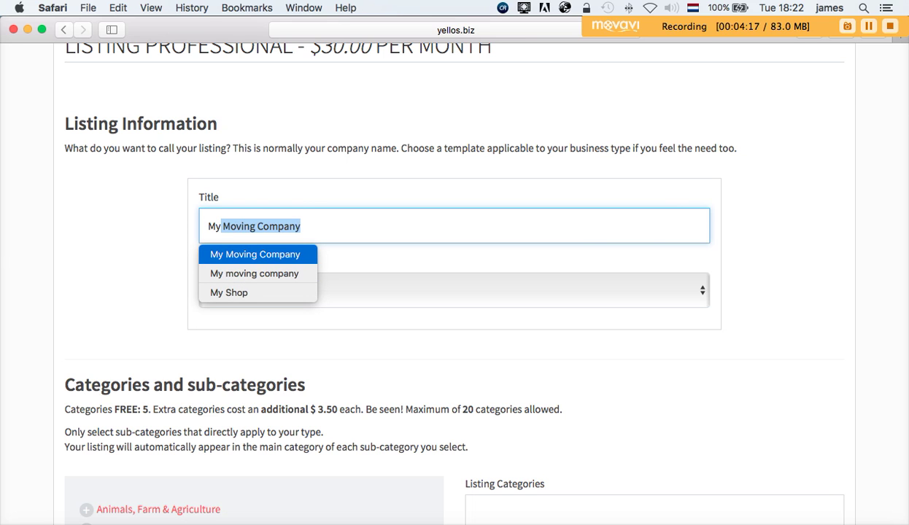
{"action": "left_click", "coordinate": [598, 224]}
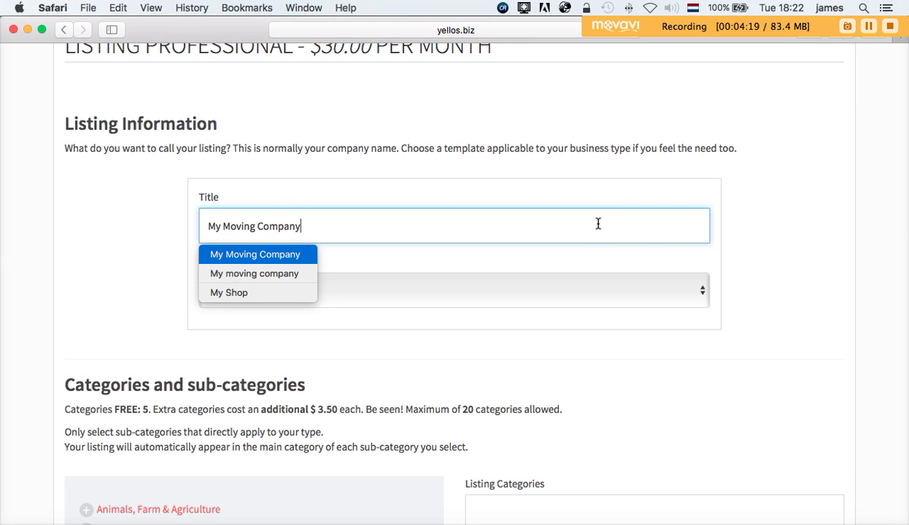
{"action": "left_click", "coordinate": [797, 247]}
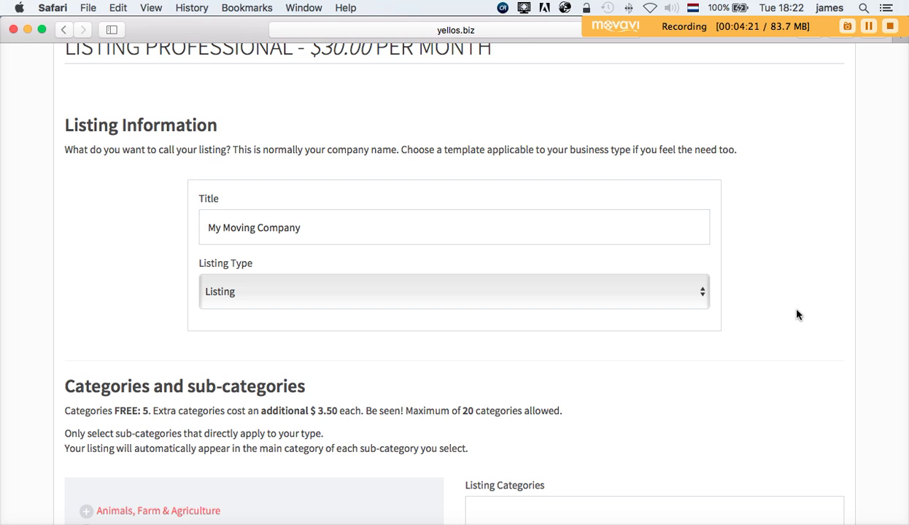
{"action": "scroll", "coordinate": [796, 315], "scroll_direction": "down", "scroll_amount": 3}
{"action": "left_click", "coordinate": [393, 231]}
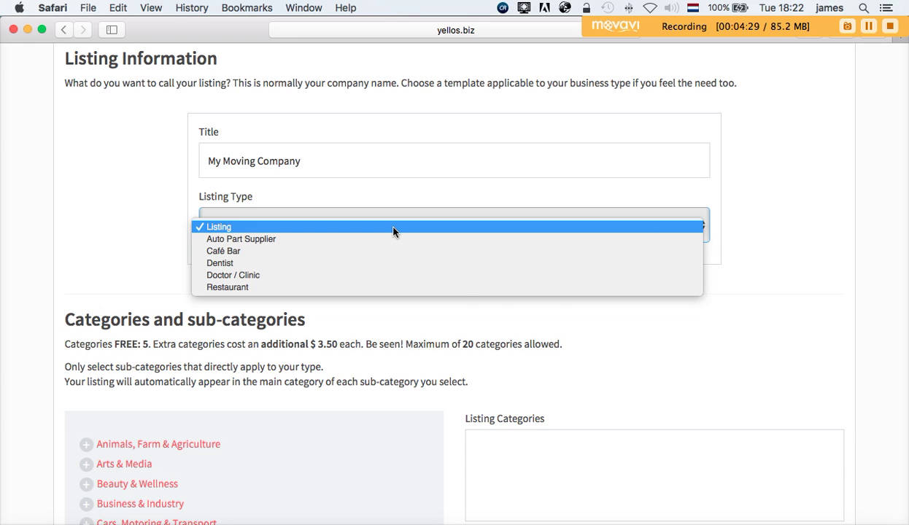
- Keep Listing as the listing type and move down to the category list
{"action": "left_click", "coordinate": [653, 334]}
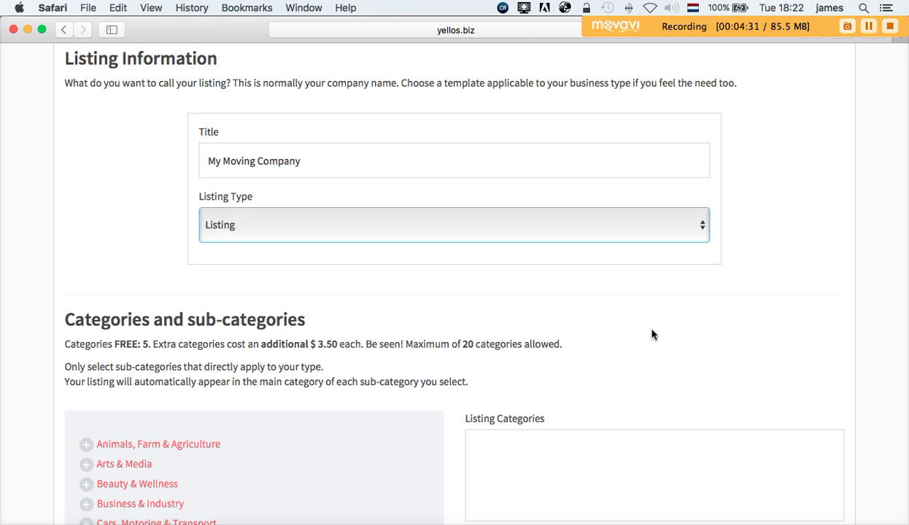
{"action": "scroll", "coordinate": [653, 334], "scroll_direction": "down", "scroll_amount": 4}
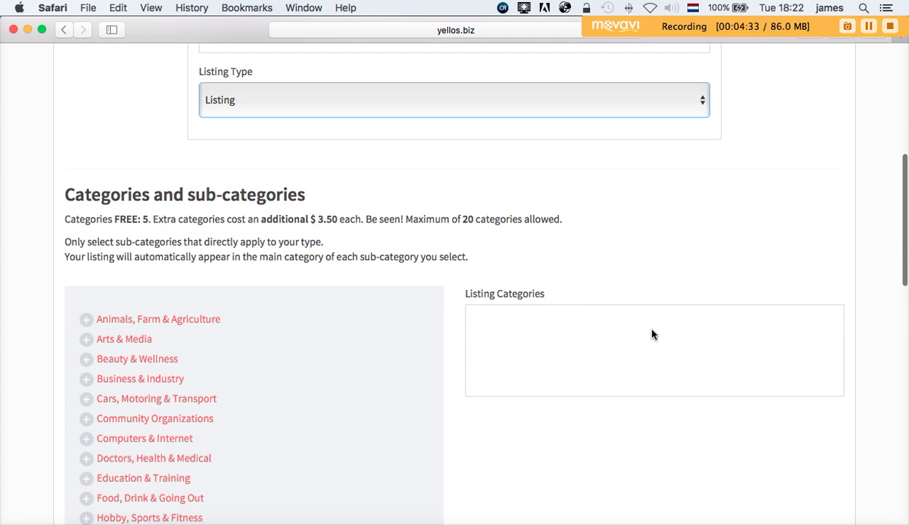
{"action": "scroll", "coordinate": [653, 334], "scroll_direction": "down", "scroll_amount": 3}
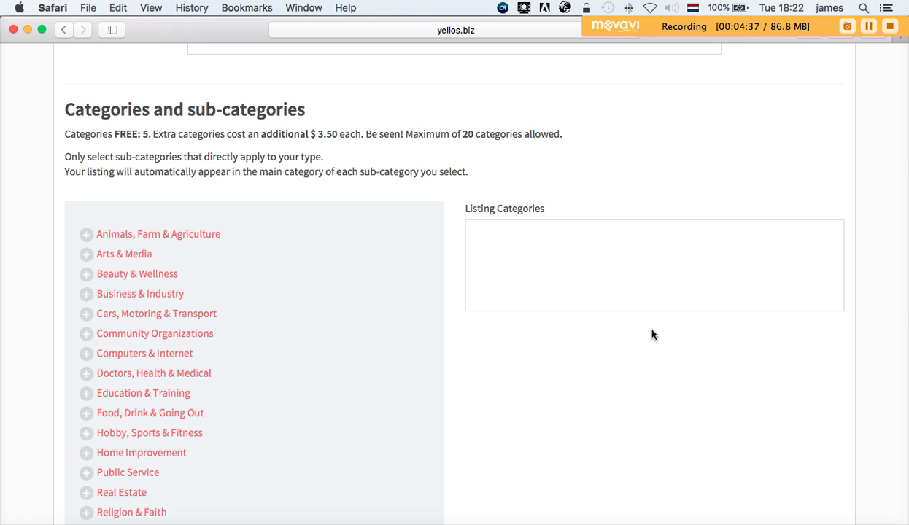
{"action": "scroll", "coordinate": [653, 335], "scroll_direction": "down", "scroll_amount": 1}
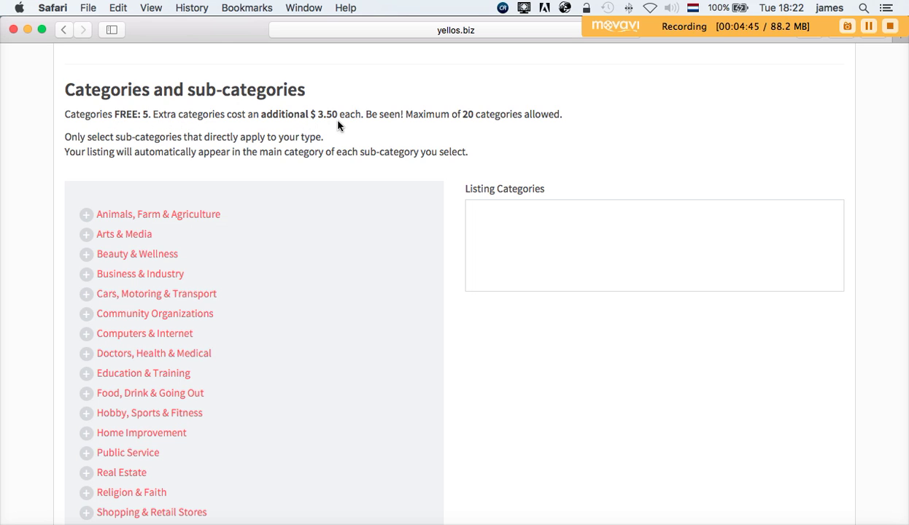
{"action": "scroll", "coordinate": [337, 125], "scroll_direction": "down", "scroll_amount": 1}
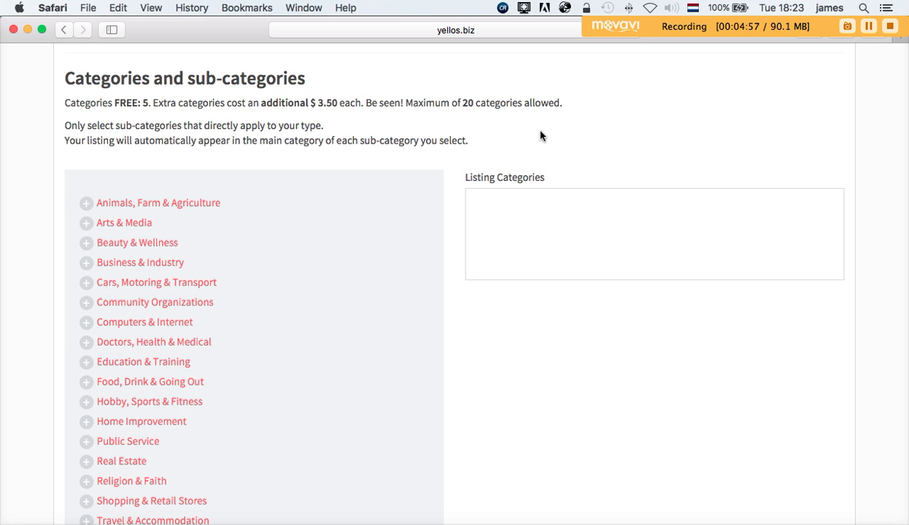
{"action": "scroll", "coordinate": [540, 135], "scroll_direction": "down", "scroll_amount": 5}
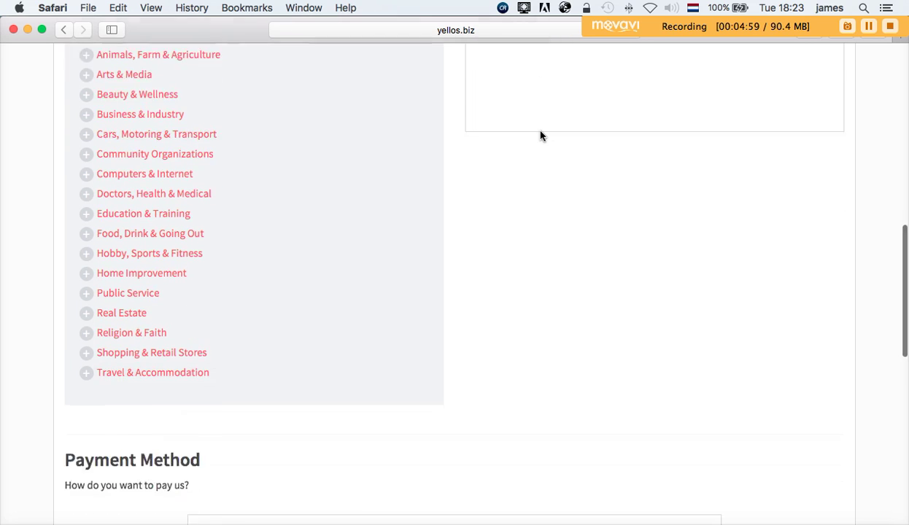
{"action": "scroll", "coordinate": [540, 136], "scroll_direction": "up", "scroll_amount": 3}
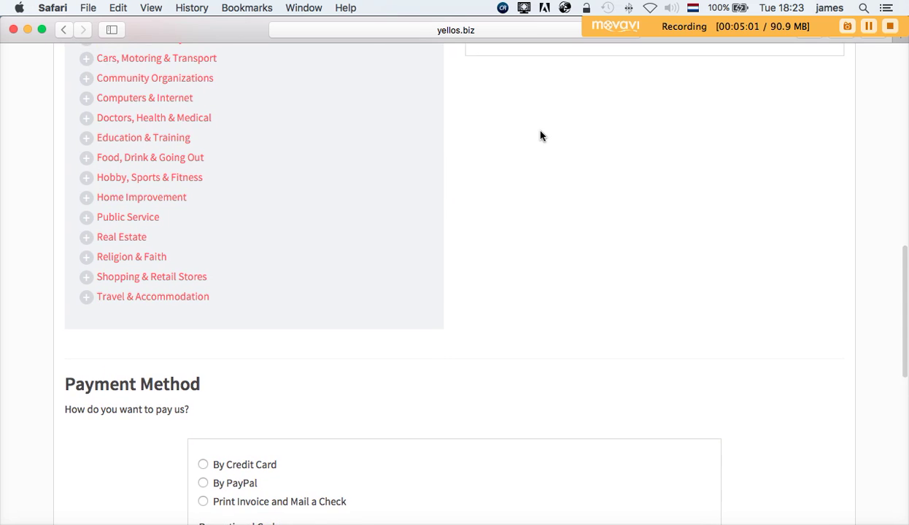
{"action": "scroll", "coordinate": [540, 136], "scroll_direction": "up", "scroll_amount": 3}
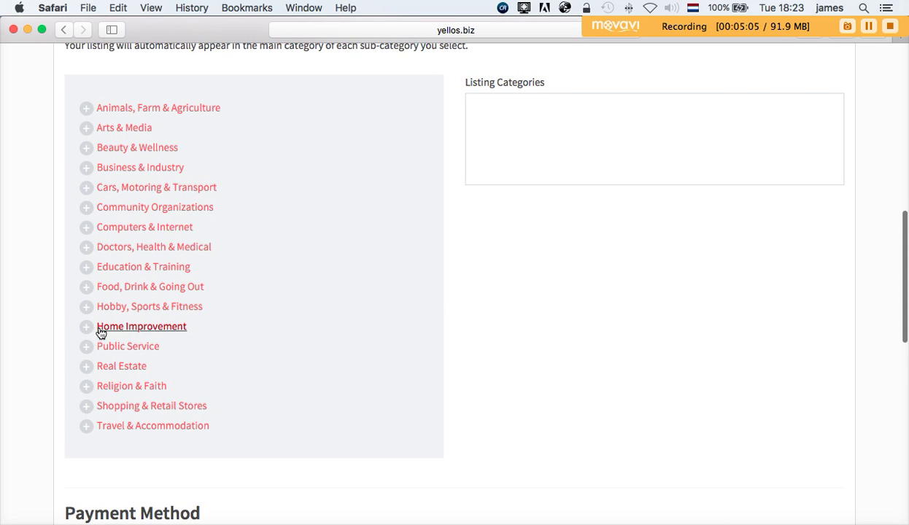
- Add Removal & Relocations from Home Improvement as the category, reaching Payment Method
{"action": "left_click", "coordinate": [105, 330]}
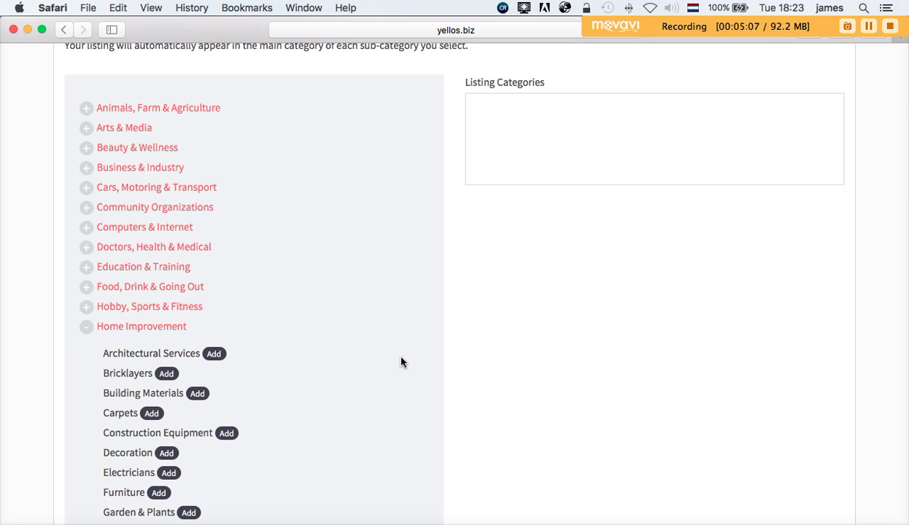
{"action": "scroll", "coordinate": [401, 361], "scroll_direction": "down", "scroll_amount": 5}
{"action": "scroll", "coordinate": [401, 362], "scroll_direction": "down", "scroll_amount": 1}
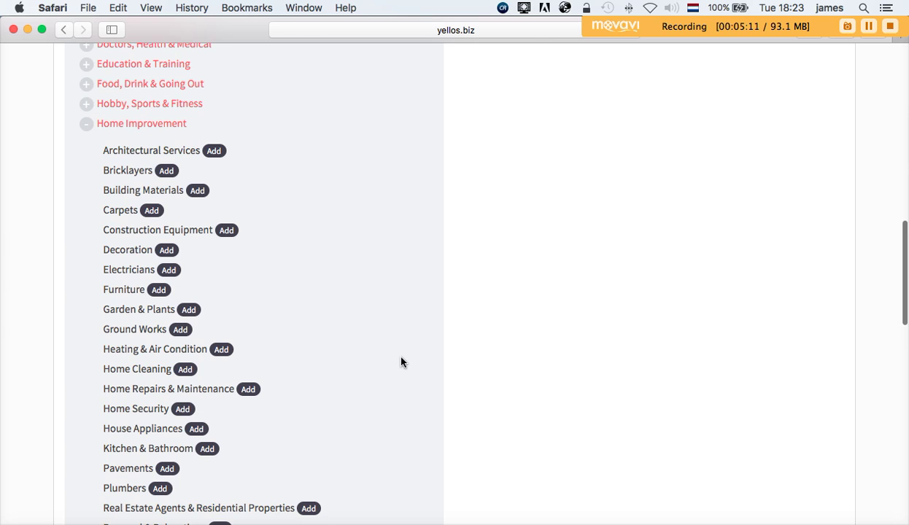
{"action": "scroll", "coordinate": [400, 361], "scroll_direction": "down", "scroll_amount": 5}
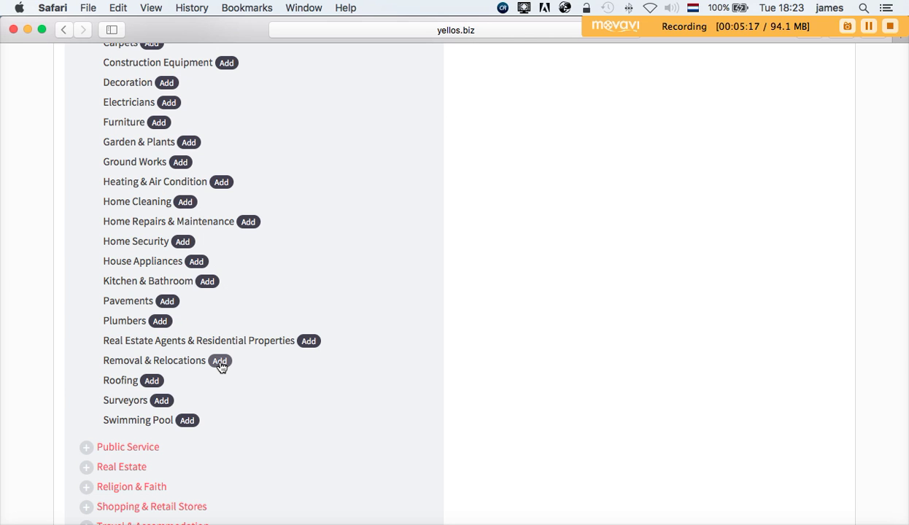
{"action": "scroll", "coordinate": [619, 255], "scroll_direction": "up", "scroll_amount": 12}
{"action": "scroll", "coordinate": [619, 255], "scroll_direction": "down", "scroll_amount": 11}
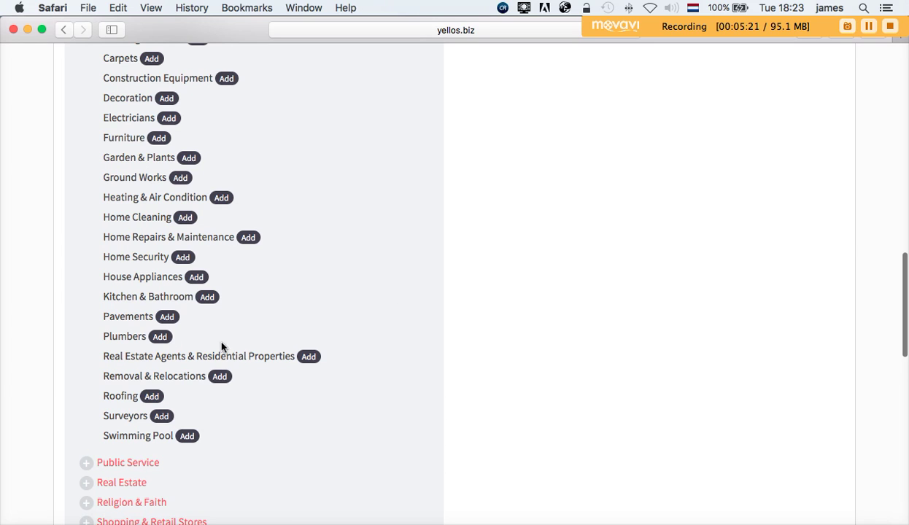
{"action": "left_click", "coordinate": [221, 378]}
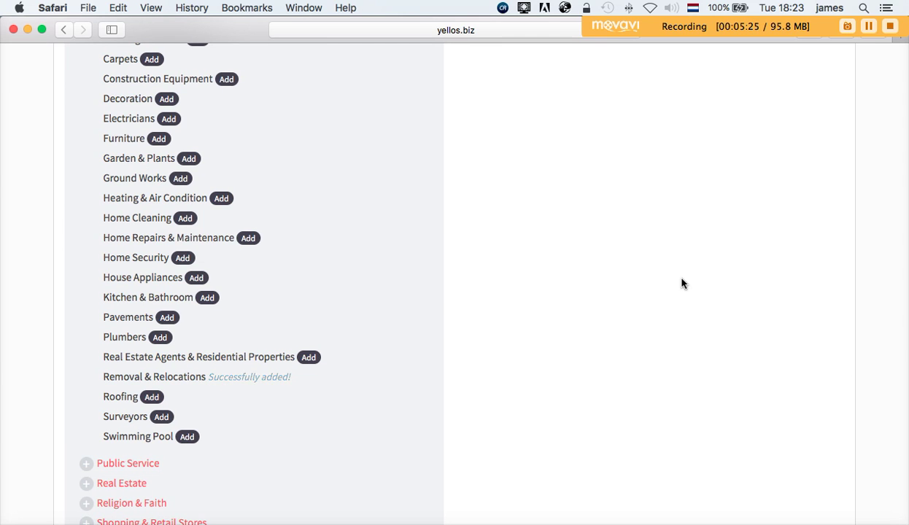
{"action": "scroll", "coordinate": [682, 283], "scroll_direction": "up", "scroll_amount": 10}
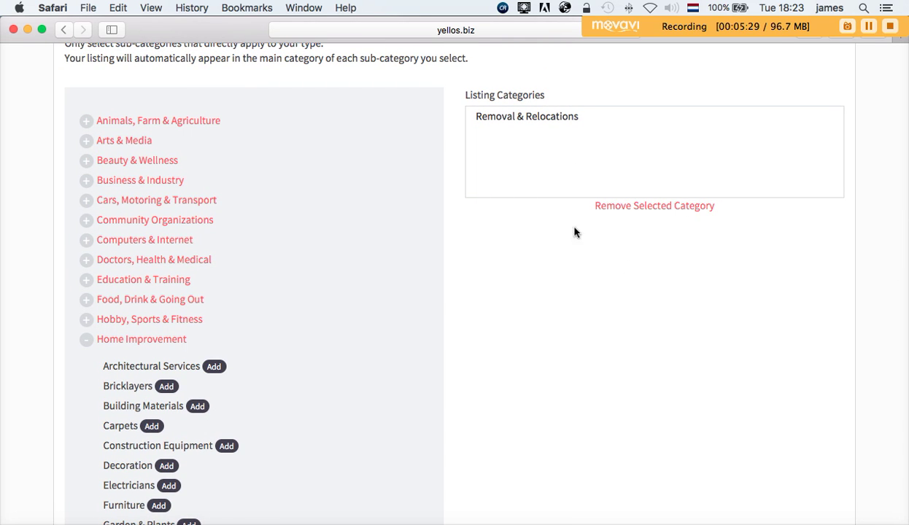
{"action": "scroll", "coordinate": [546, 358], "scroll_direction": "down", "scroll_amount": 4}
{"action": "scroll", "coordinate": [546, 359], "scroll_direction": "down", "scroll_amount": 12}
{"action": "scroll", "coordinate": [547, 359], "scroll_direction": "down", "scroll_amount": 2}
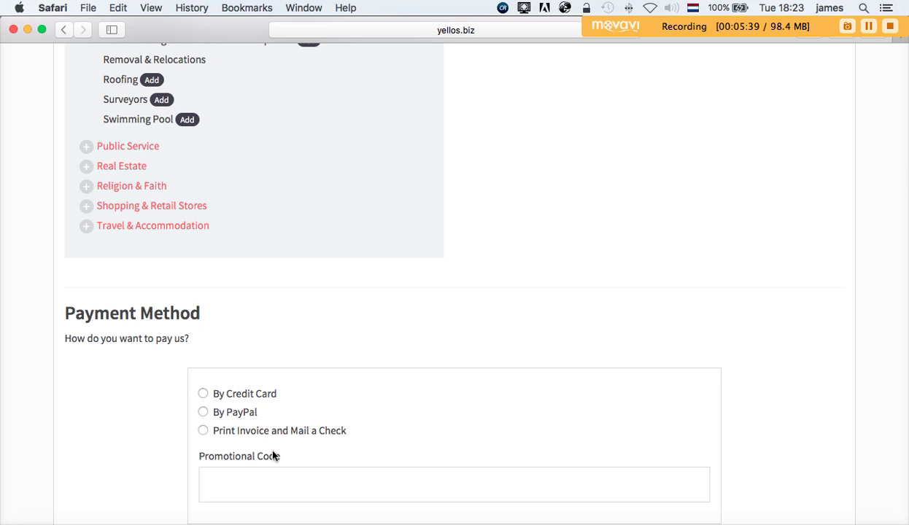
- Paste the promotional code and submit, dropping the total from $30.00 to $FREE
{"action": "left_click", "coordinate": [218, 487]}
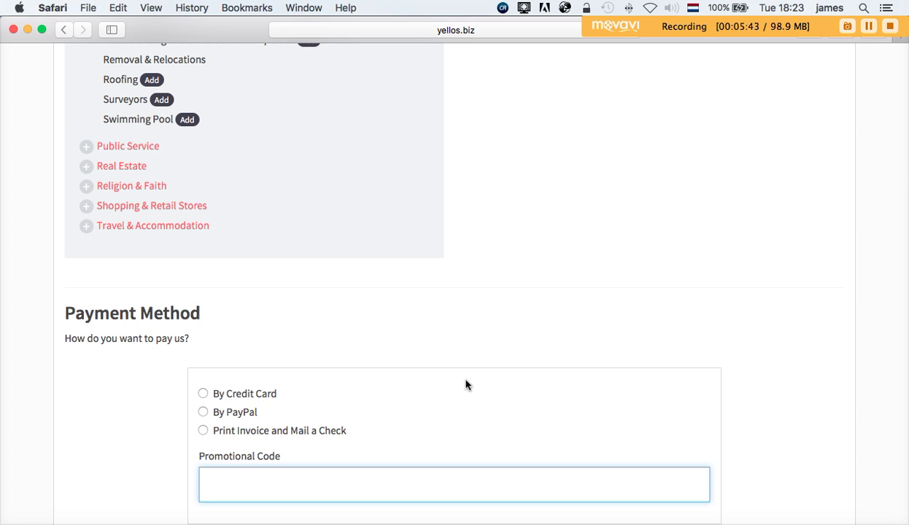
{"action": "type", "text": "Xwdsey9wi"}
{"action": "scroll", "coordinate": [455, 292], "scroll_direction": "down", "scroll_amount": 2}
{"action": "scroll", "coordinate": [534, 284], "scroll_direction": "down", "scroll_amount": 1}
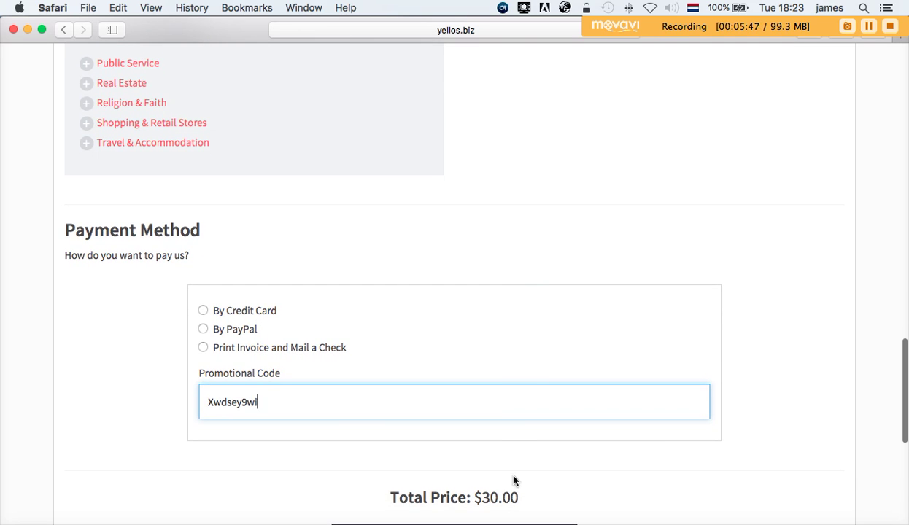
{"action": "scroll", "coordinate": [748, 383], "scroll_direction": "down", "scroll_amount": 7}
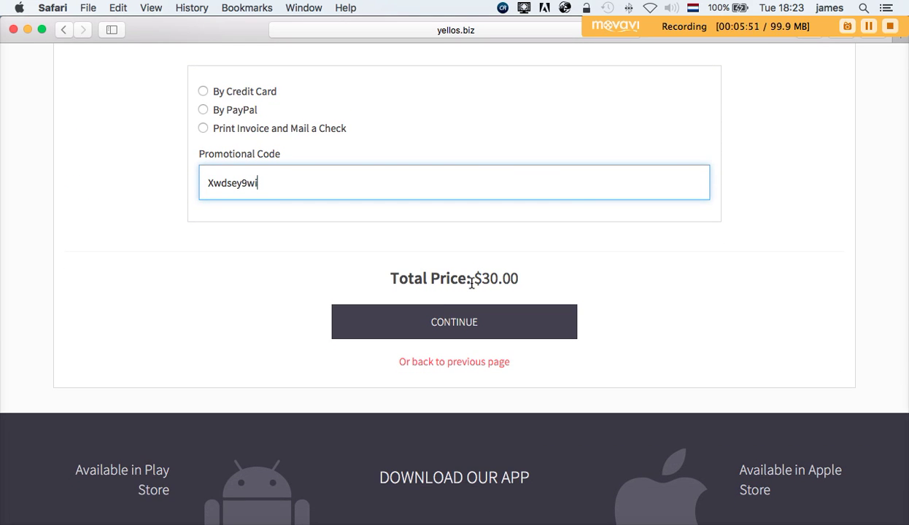
{"action": "left_click", "coordinate": [446, 331]}
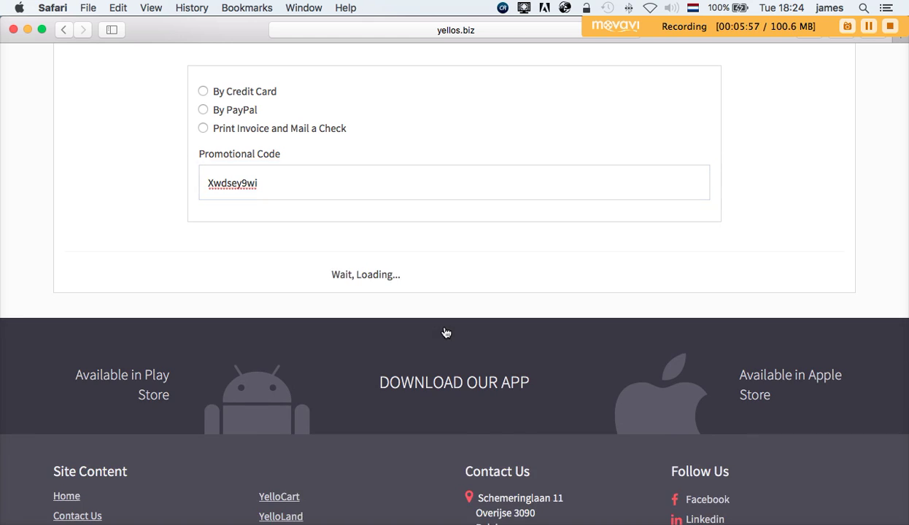
{"action": "scroll", "coordinate": [540, 194], "scroll_direction": "up", "scroll_amount": 5}
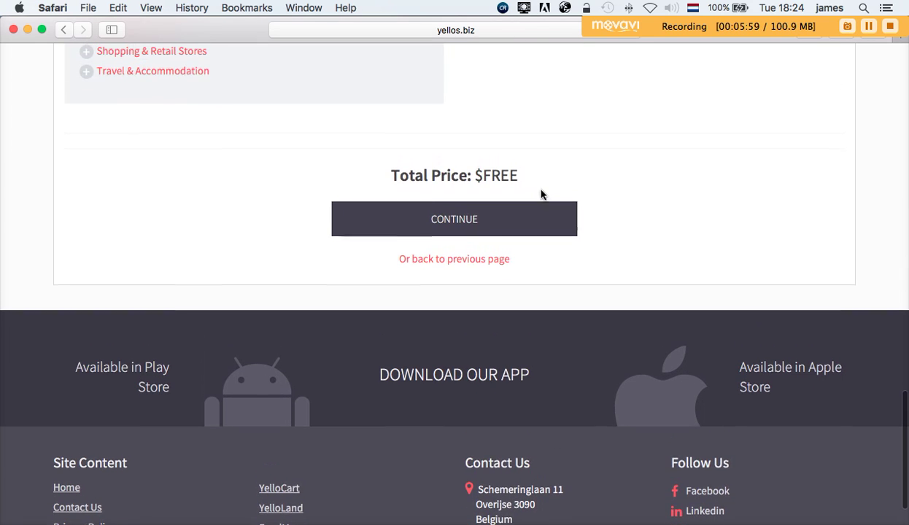
{"action": "scroll", "coordinate": [540, 195], "scroll_direction": "up", "scroll_amount": 1}
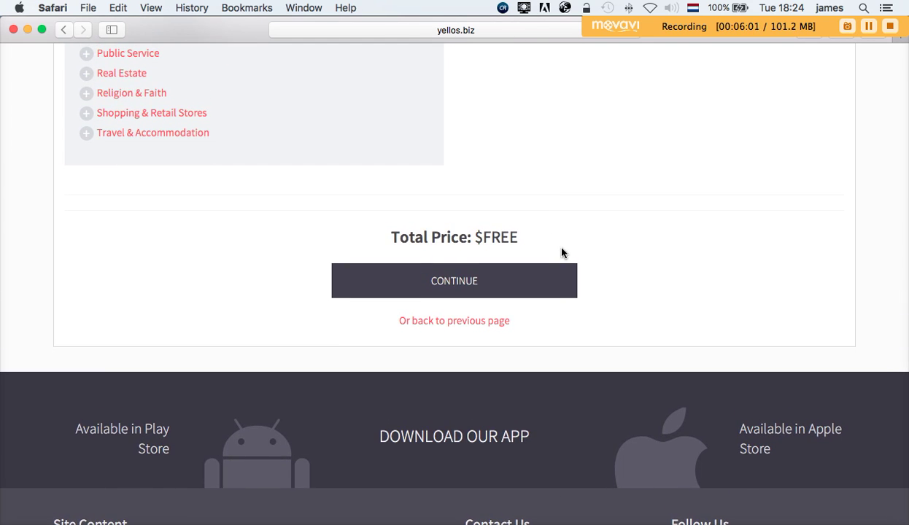
- Continue from the $FREE order summary to the $100.00 expert listing design offer
{"action": "left_click", "coordinate": [458, 286]}
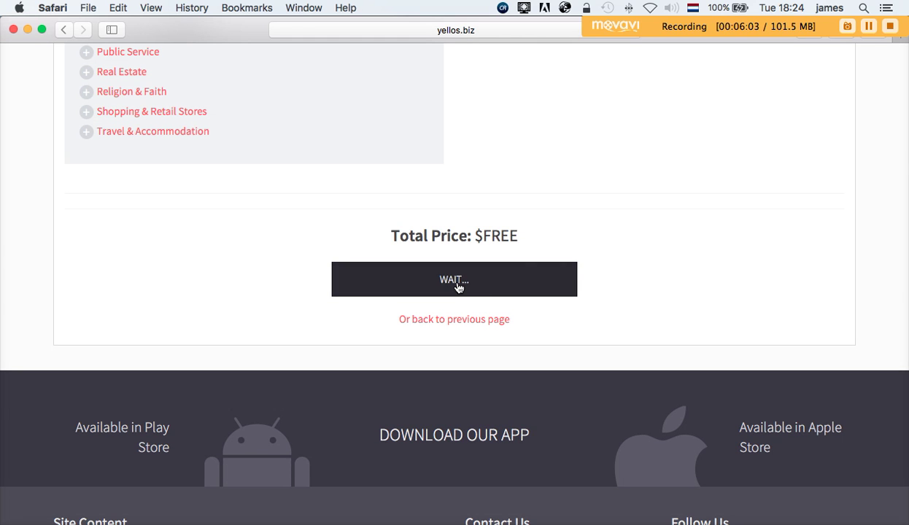
{"action": "scroll", "coordinate": [607, 138], "scroll_direction": "up", "scroll_amount": 9}
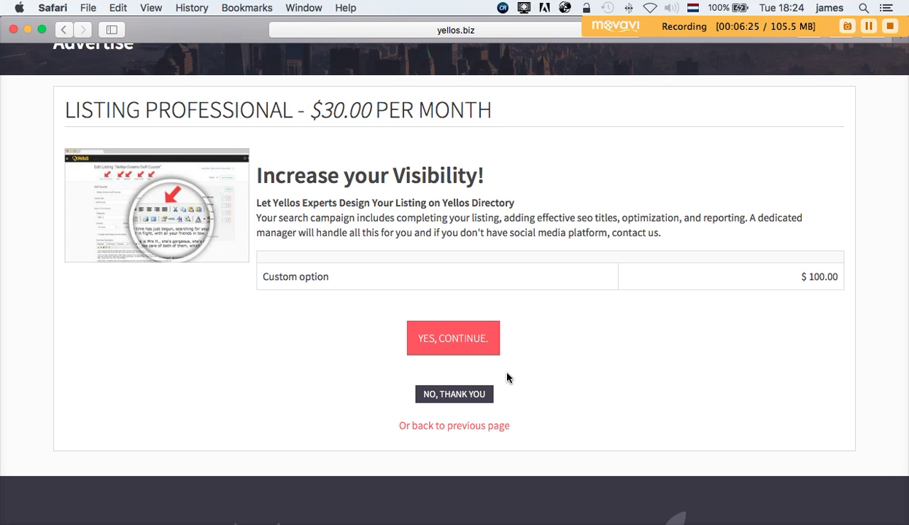
- Decline the upsell and register with Facebook to reach the Add Listing form
{"action": "left_click", "coordinate": [467, 395]}
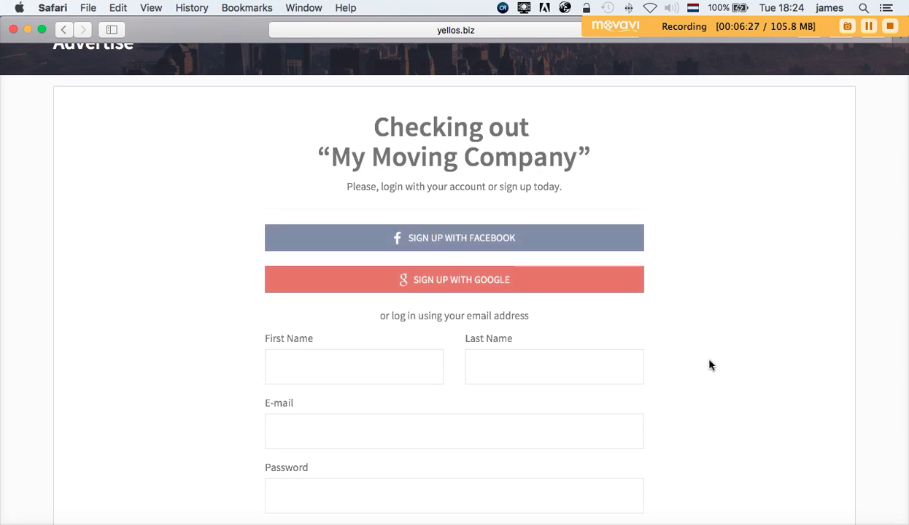
{"action": "scroll", "coordinate": [748, 351], "scroll_direction": "up", "scroll_amount": 4}
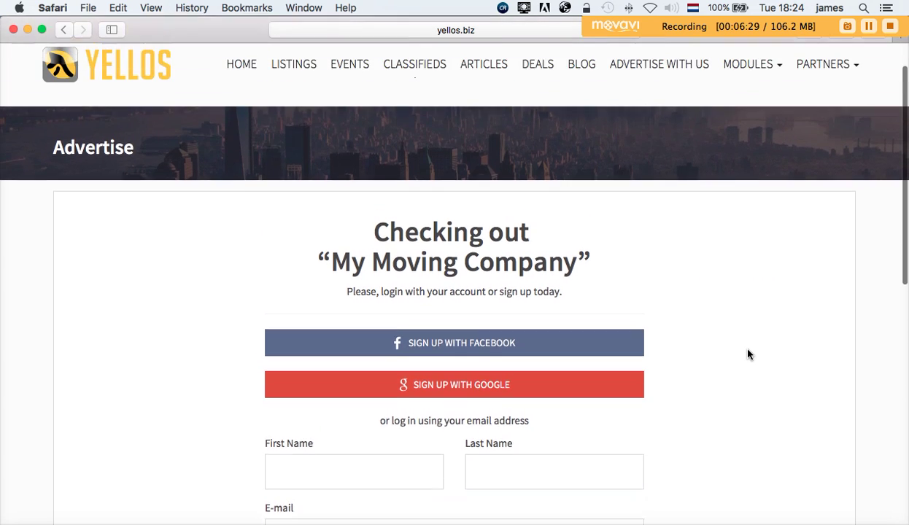
{"action": "scroll", "coordinate": [748, 351], "scroll_direction": "down", "scroll_amount": 1}
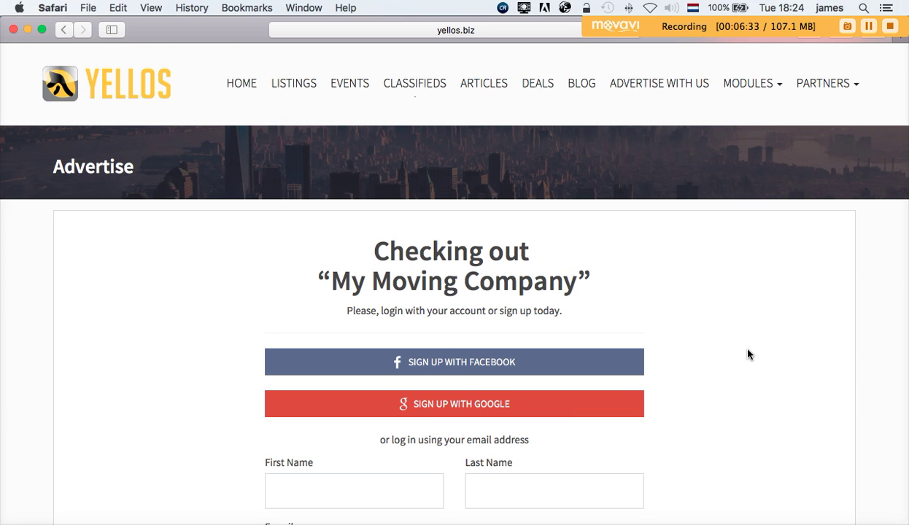
{"action": "scroll", "coordinate": [748, 355], "scroll_direction": "up", "scroll_amount": 1}
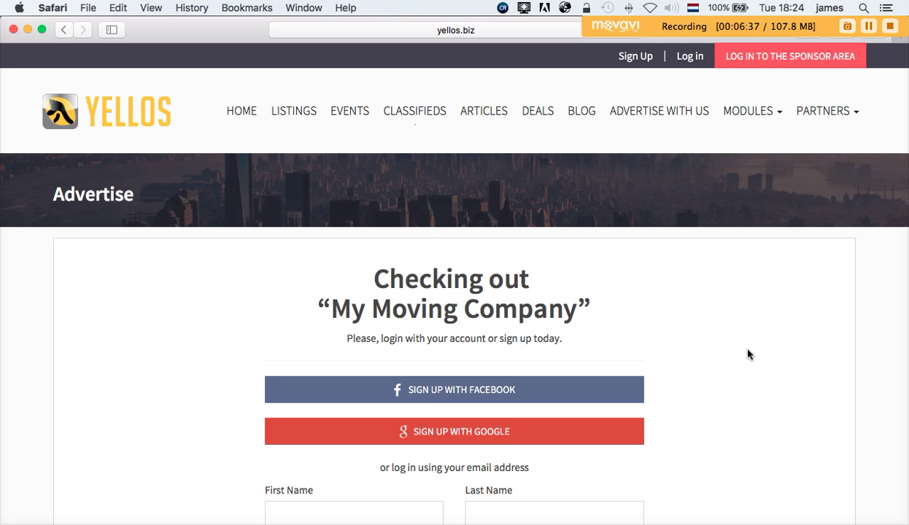
{"action": "scroll", "coordinate": [748, 354], "scroll_direction": "down", "scroll_amount": 5}
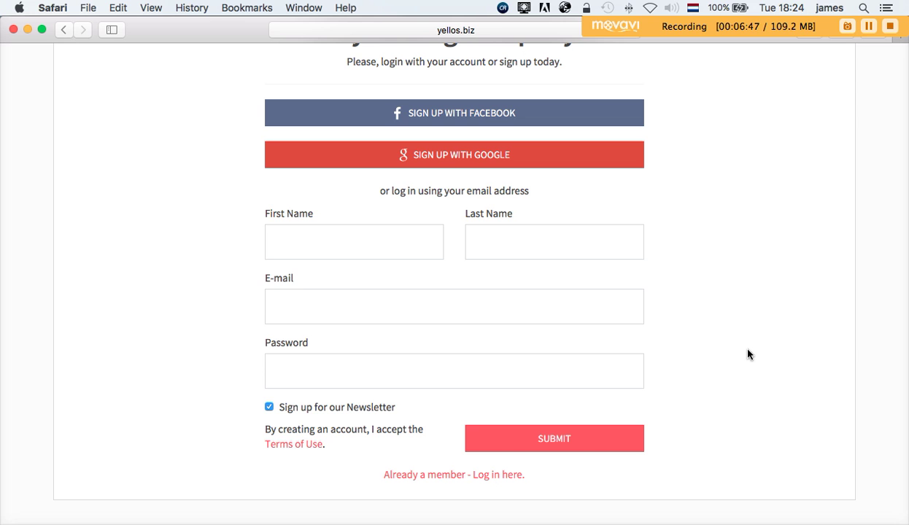
{"action": "scroll", "coordinate": [743, 308], "scroll_direction": "up", "scroll_amount": 2}
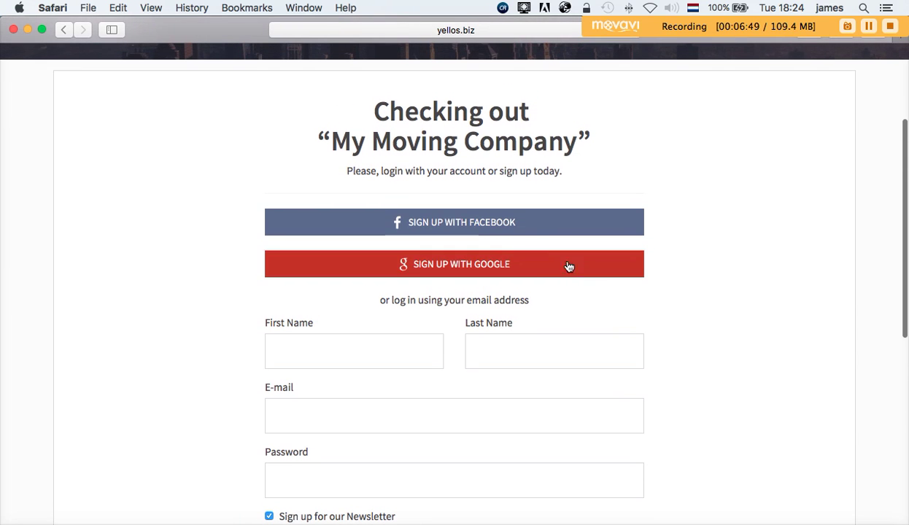
{"action": "left_click", "coordinate": [510, 233]}
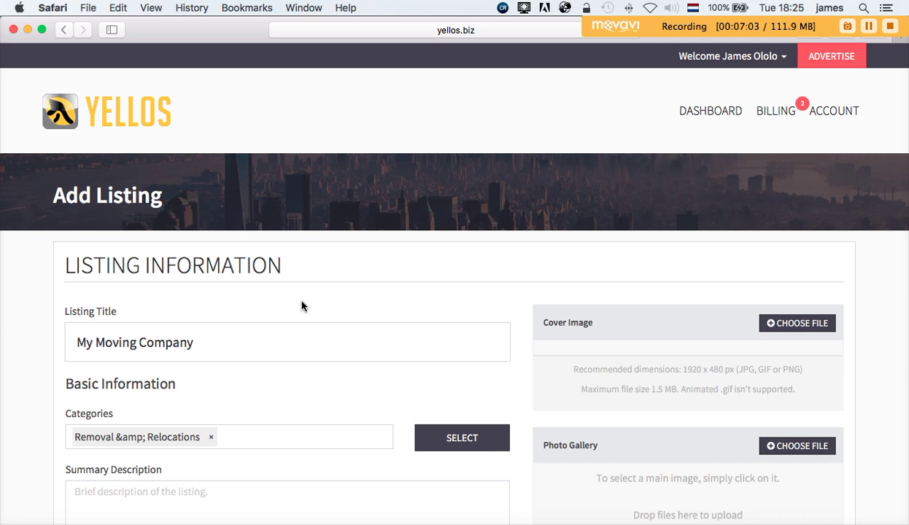
- Upload a photo as the listing's cover image
{"action": "scroll", "coordinate": [302, 306], "scroll_direction": "down", "scroll_amount": 4}
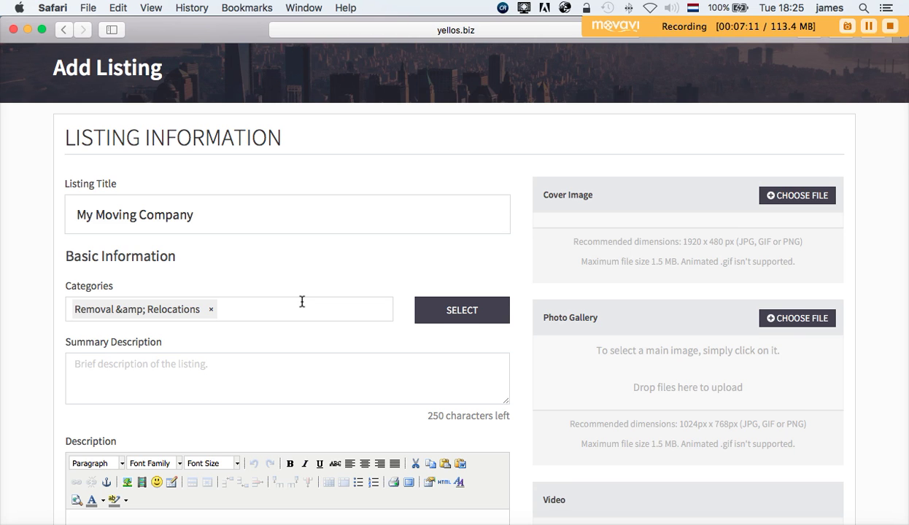
{"action": "scroll", "coordinate": [302, 301], "scroll_direction": "down", "scroll_amount": 2}
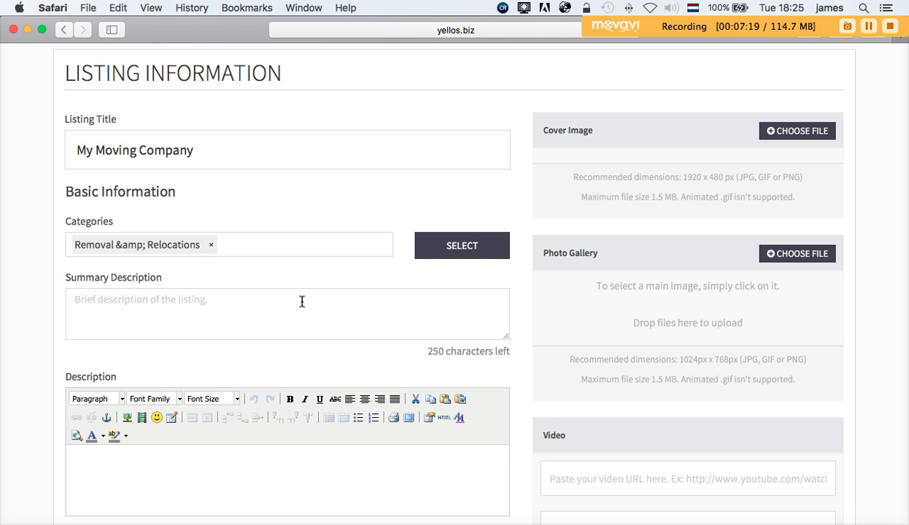
{"action": "left_click", "coordinate": [789, 131]}
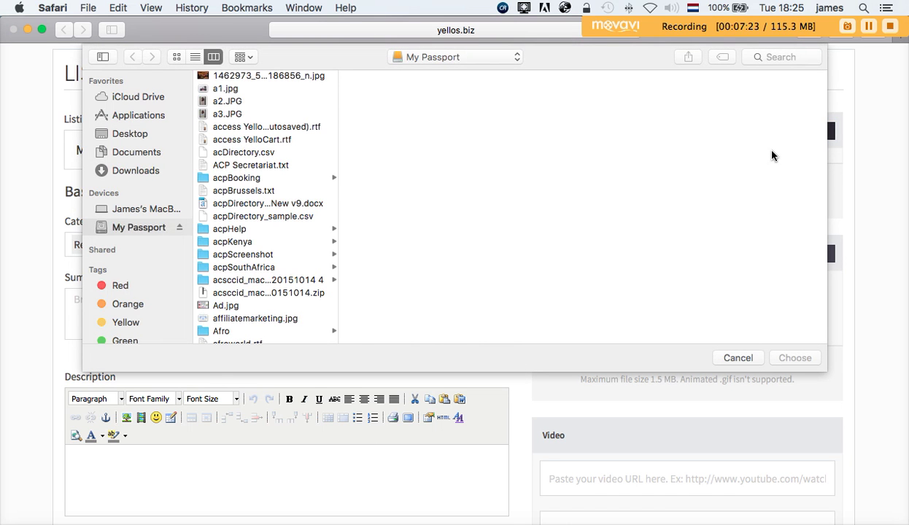
{"action": "left_click", "coordinate": [301, 77]}
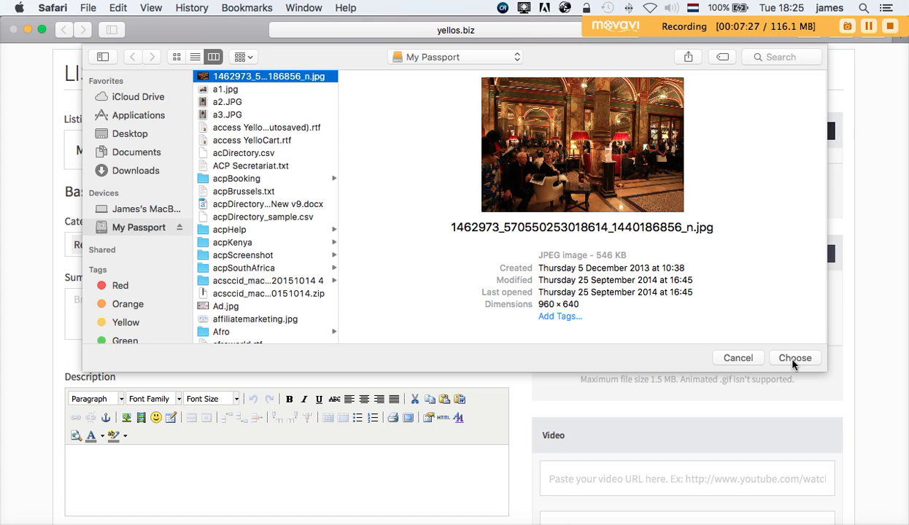
{"action": "left_click", "coordinate": [793, 362]}
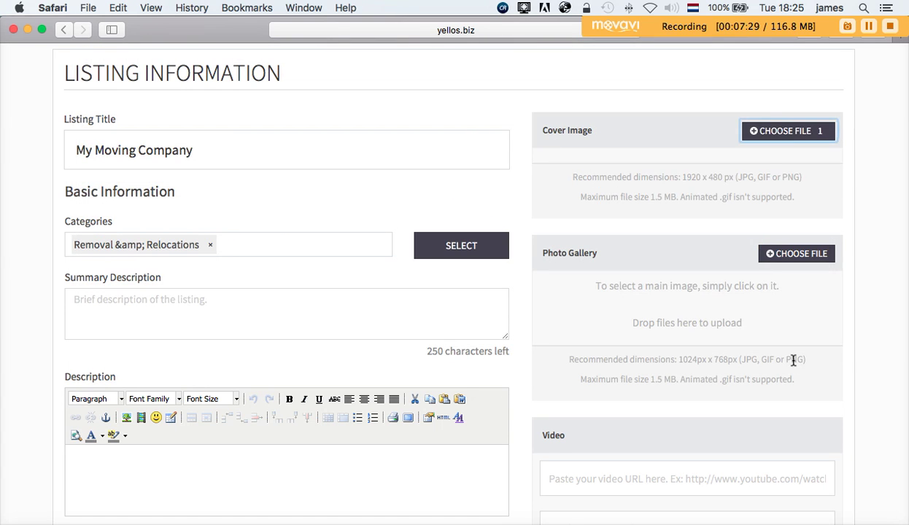
- Add 991_photo_4217.jpg to the listing's photo gallery
{"action": "scroll", "coordinate": [692, 316], "scroll_direction": "up", "scroll_amount": 2}
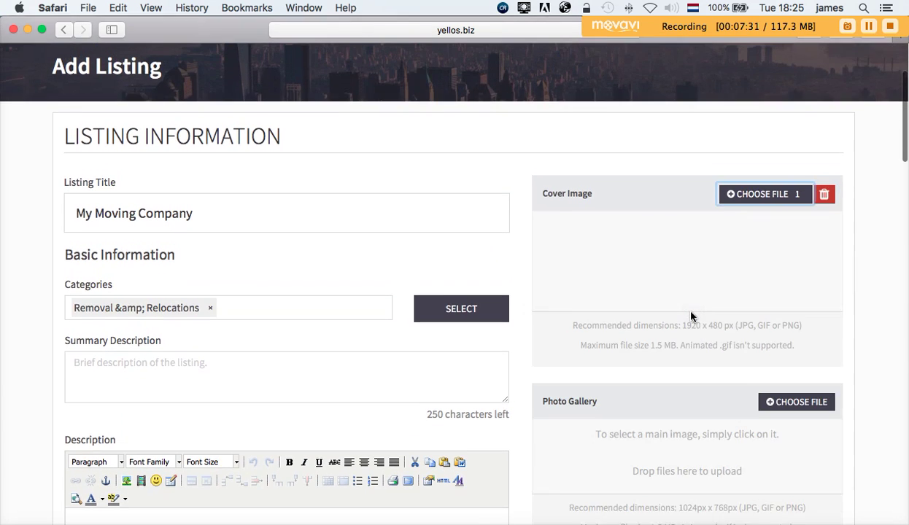
{"action": "scroll", "coordinate": [691, 316], "scroll_direction": "up", "scroll_amount": 4}
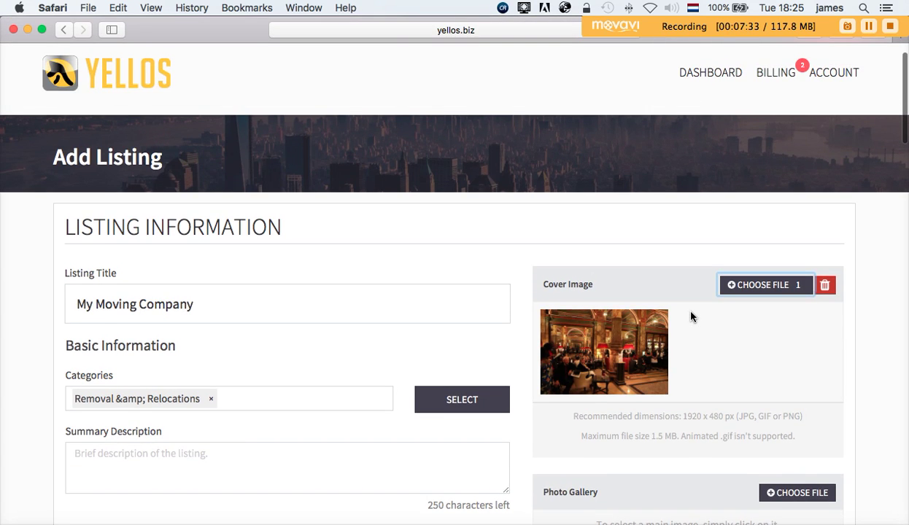
{"action": "scroll", "coordinate": [692, 316], "scroll_direction": "down", "scroll_amount": 7}
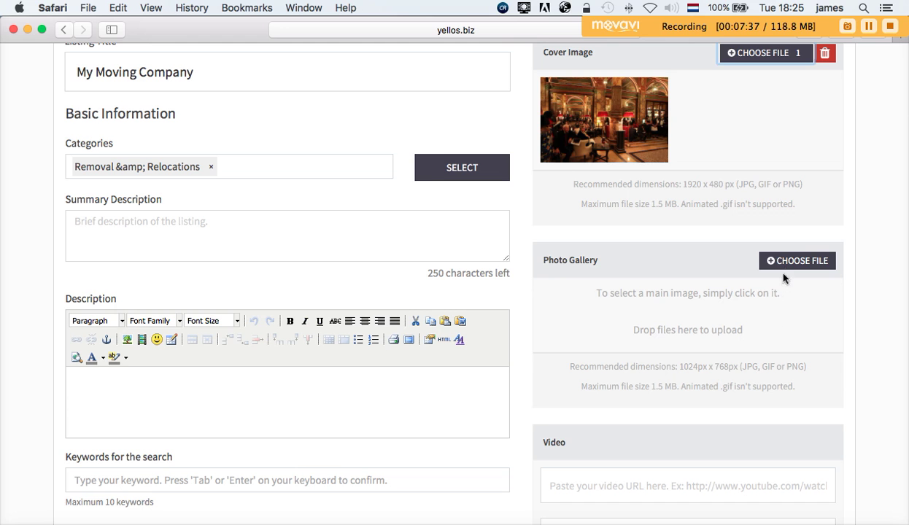
{"action": "left_click", "coordinate": [798, 264]}
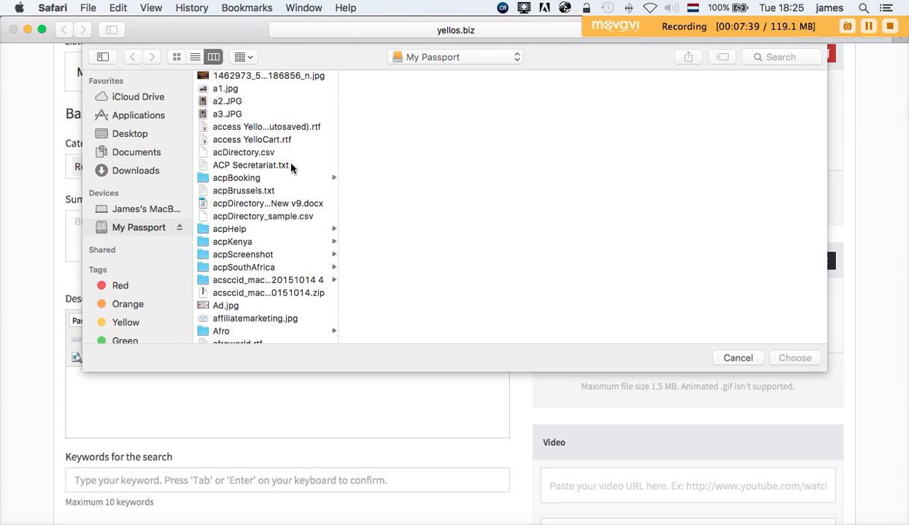
{"action": "left_click", "coordinate": [235, 76]}
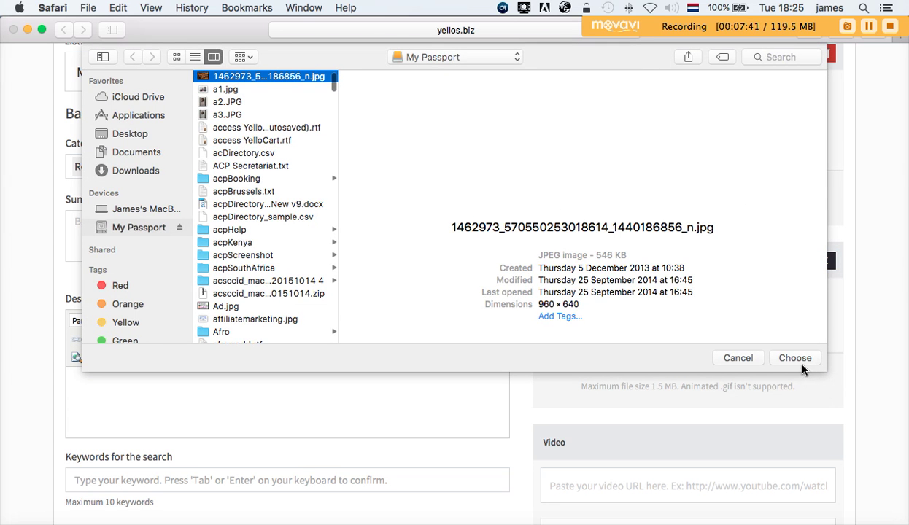
{"action": "left_click", "coordinate": [798, 359]}
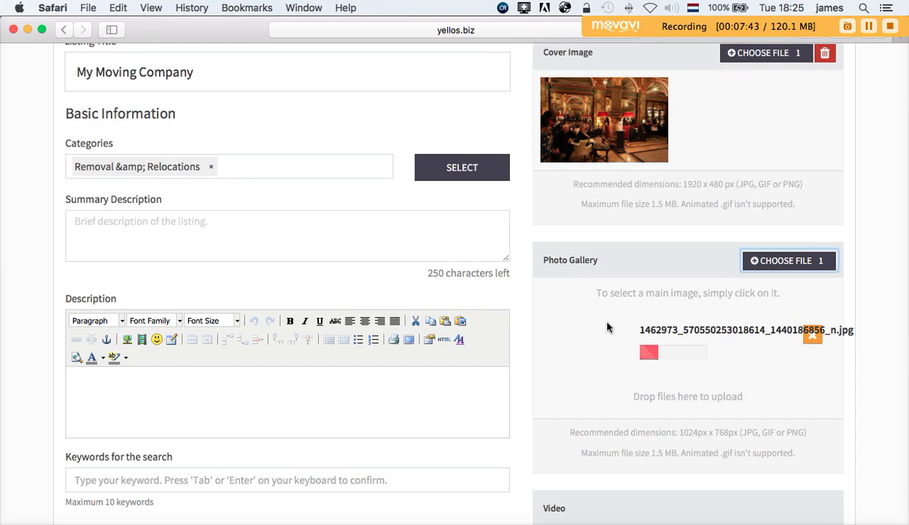
- Select the video URL field, then return up the form toward the listing title
{"action": "scroll", "coordinate": [732, 370], "scroll_direction": "down", "scroll_amount": 1}
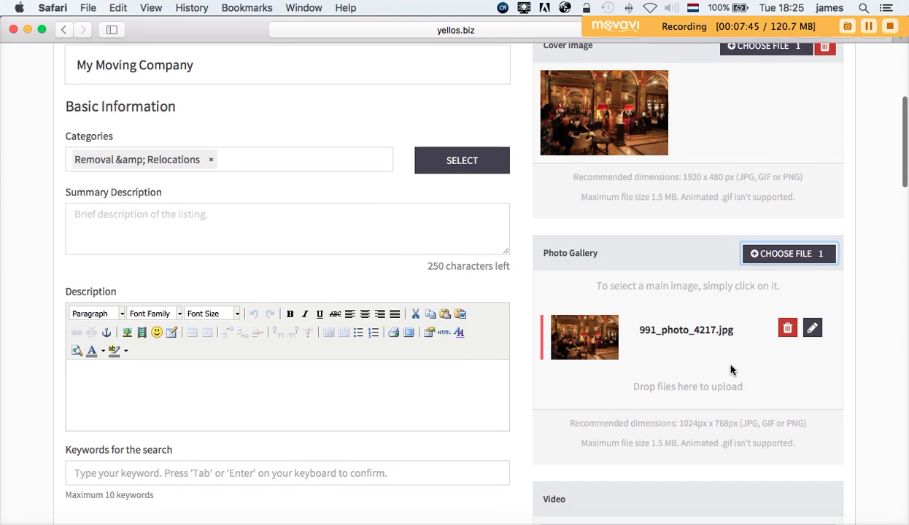
{"action": "scroll", "coordinate": [732, 370], "scroll_direction": "down", "scroll_amount": 5}
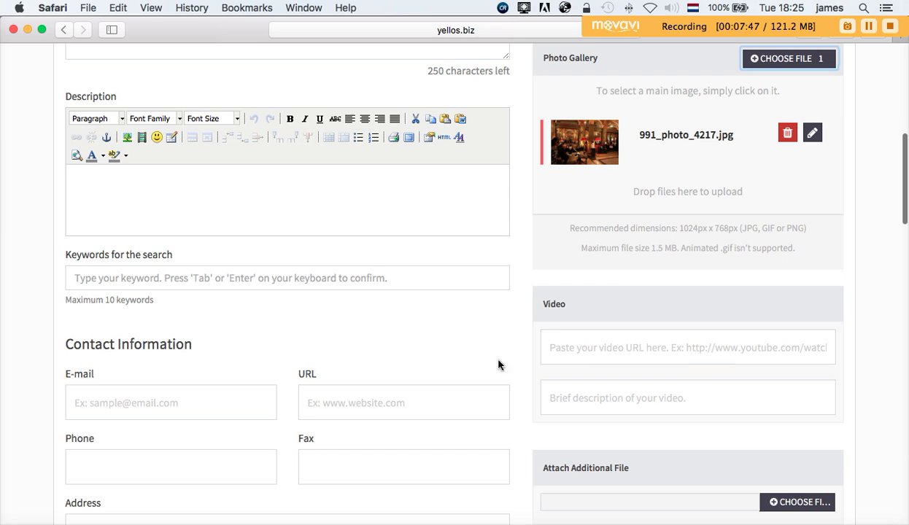
{"action": "left_click", "coordinate": [563, 348]}
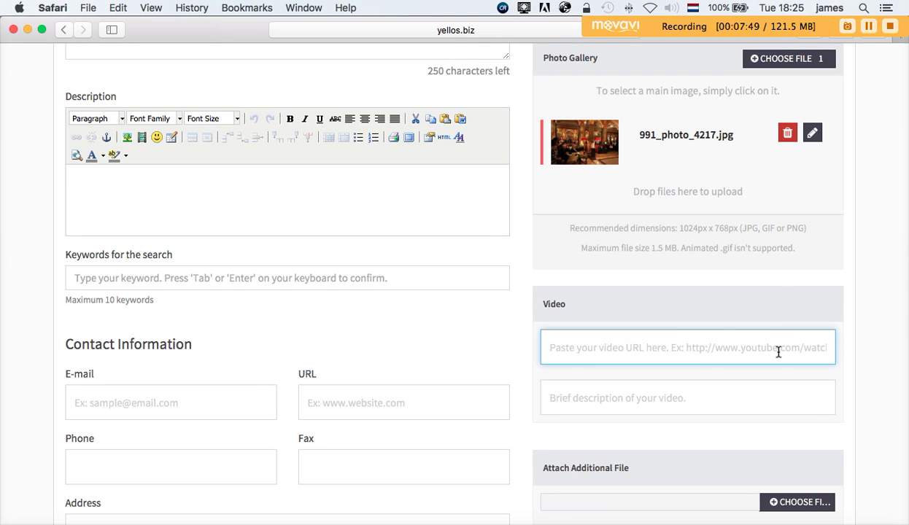
{"action": "scroll", "coordinate": [792, 348], "scroll_direction": "down", "scroll_amount": 1}
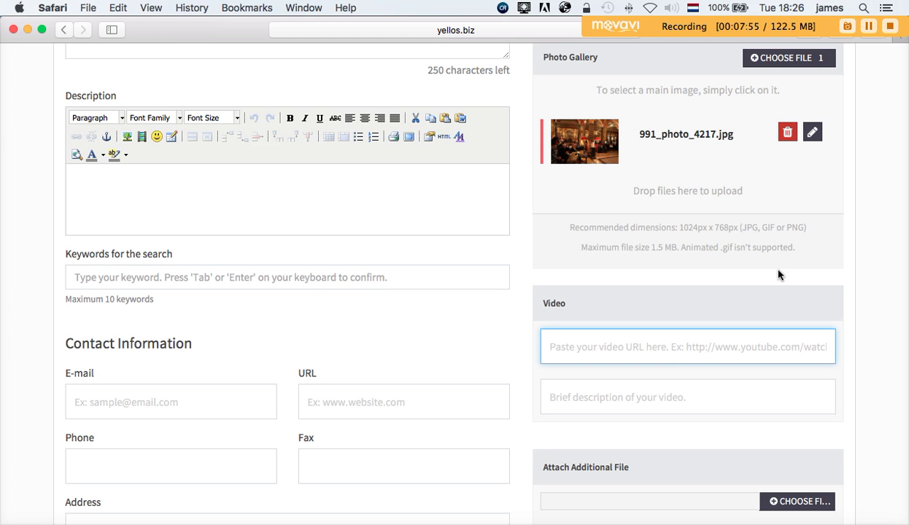
{"action": "scroll", "coordinate": [306, 376], "scroll_direction": "down", "scroll_amount": 1}
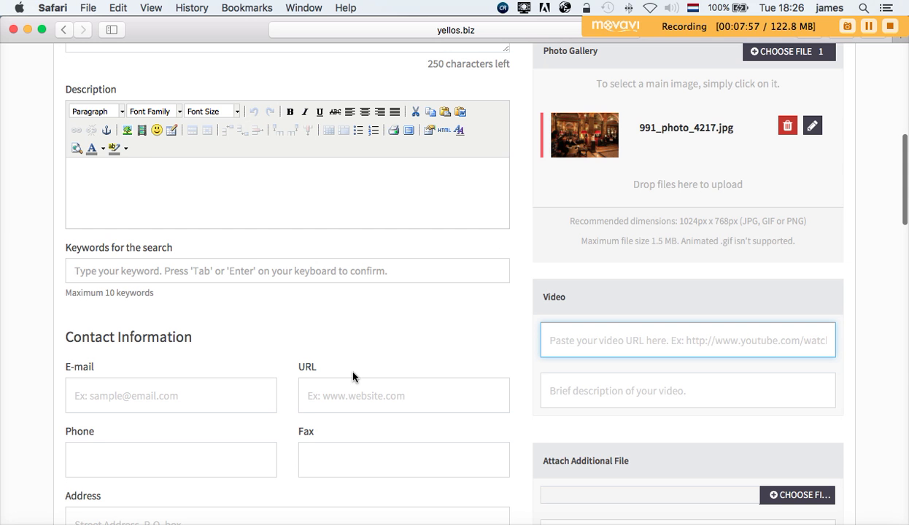
{"action": "scroll", "coordinate": [352, 377], "scroll_direction": "down", "scroll_amount": 5}
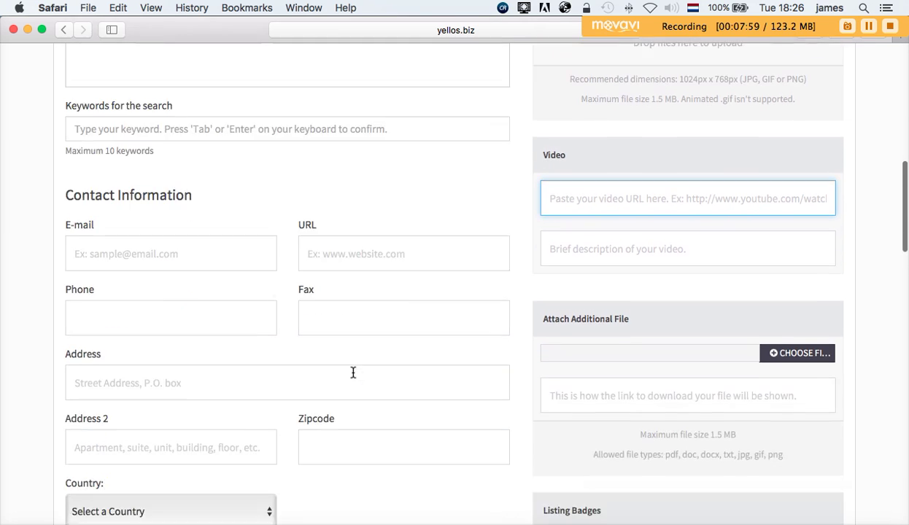
{"action": "scroll", "coordinate": [352, 376], "scroll_direction": "up", "scroll_amount": 8}
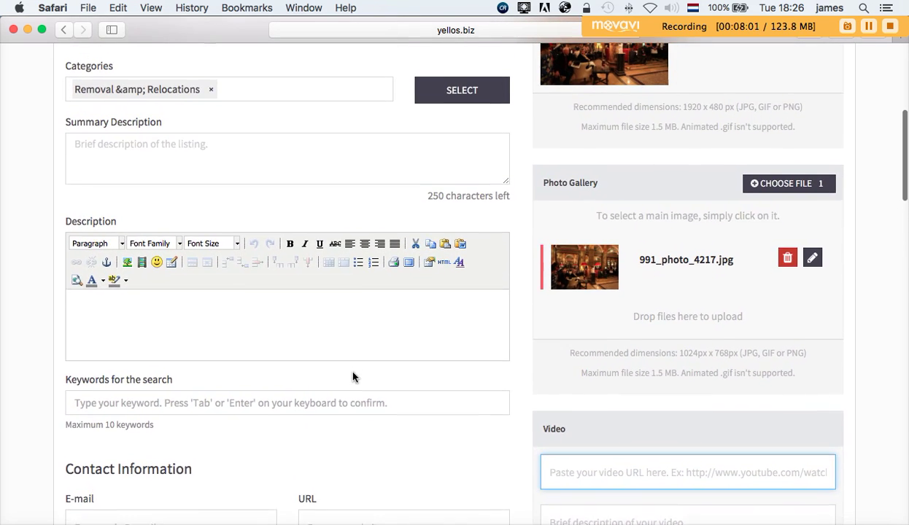
{"action": "scroll", "coordinate": [353, 376], "scroll_direction": "up", "scroll_amount": 2}
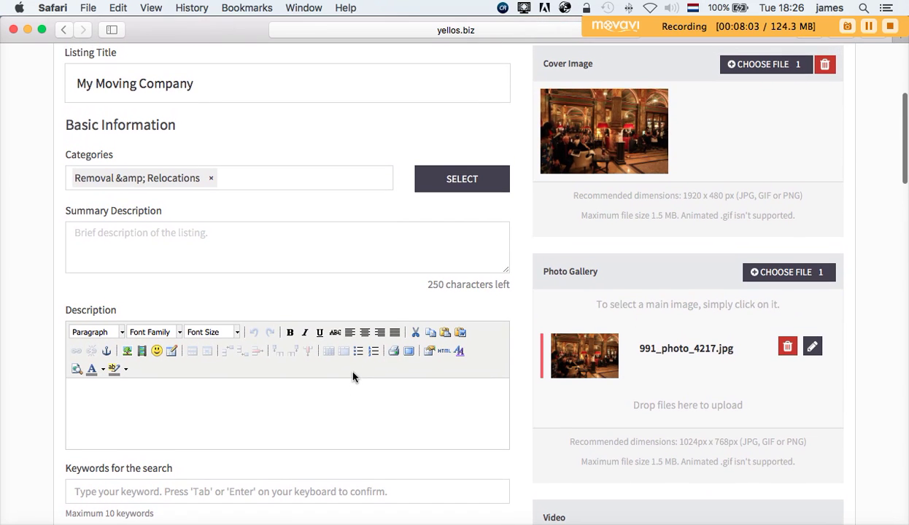
- Type filler text into the Summary Description box and the main Description editor
{"action": "left_click", "coordinate": [187, 246]}
{"action": "type", "text": "hdfifdj fidf"}
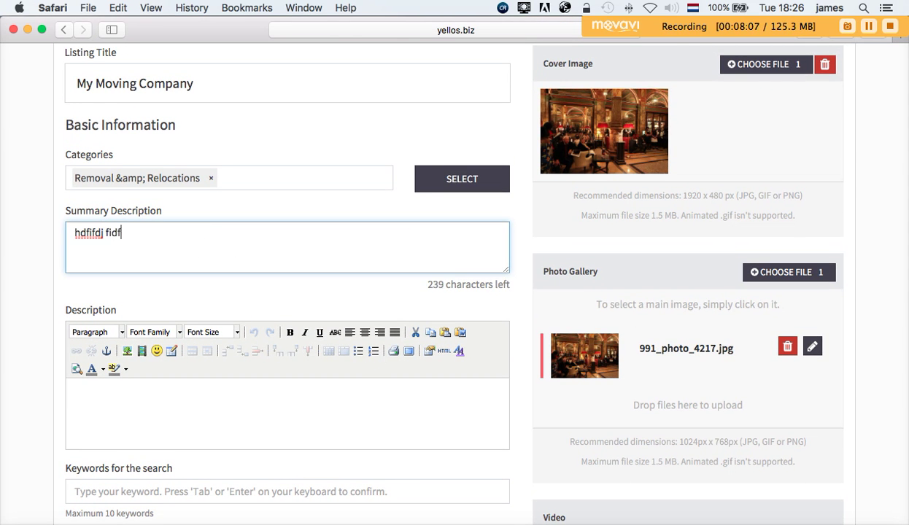
{"action": "type", "text": "if ifdifdfdffdfdfdf"}
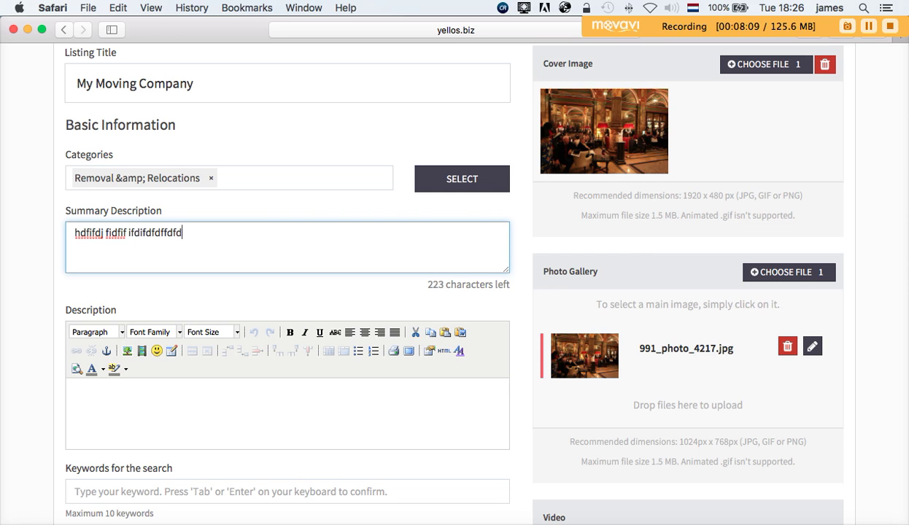
{"action": "type", "text": "ffffdfdfd"}
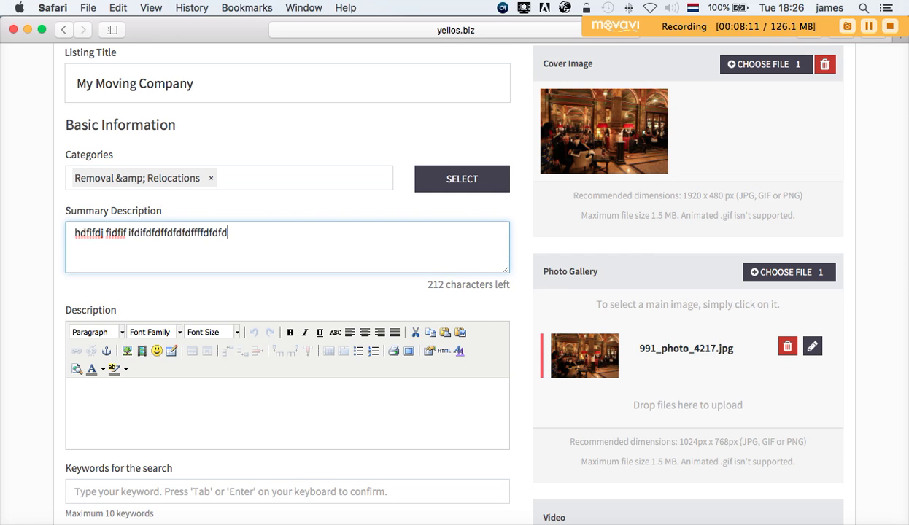
{"action": "type", "text": "fghhngngnn"}
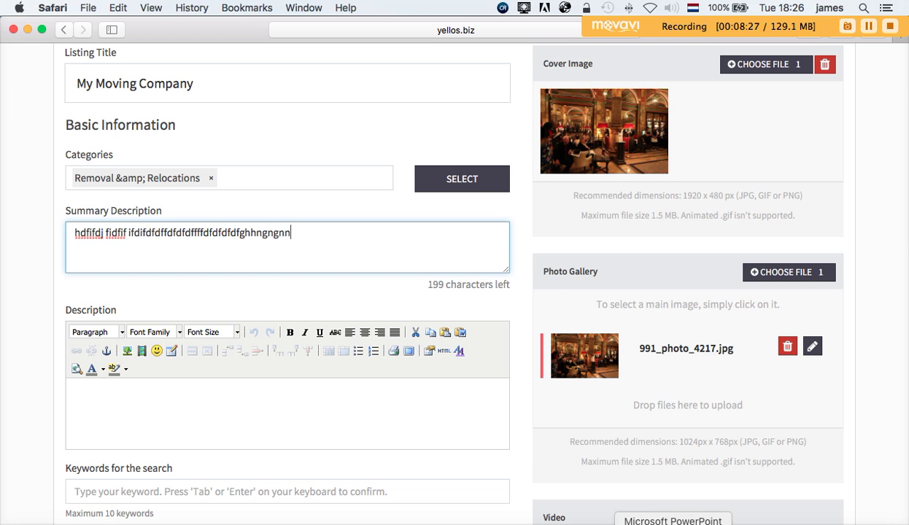
{"action": "left_click", "coordinate": [226, 400]}
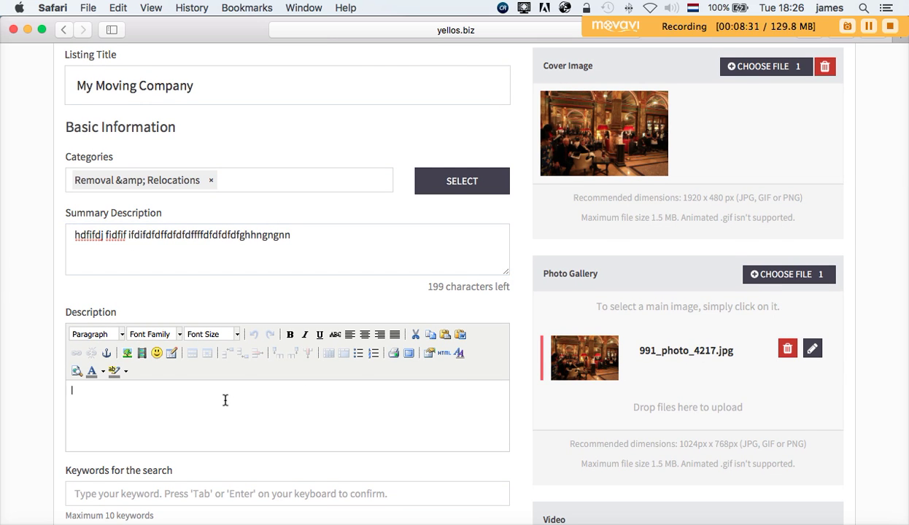
{"action": "type", "text": "My coo ffiodfidhofi  dpoifdfdff"}
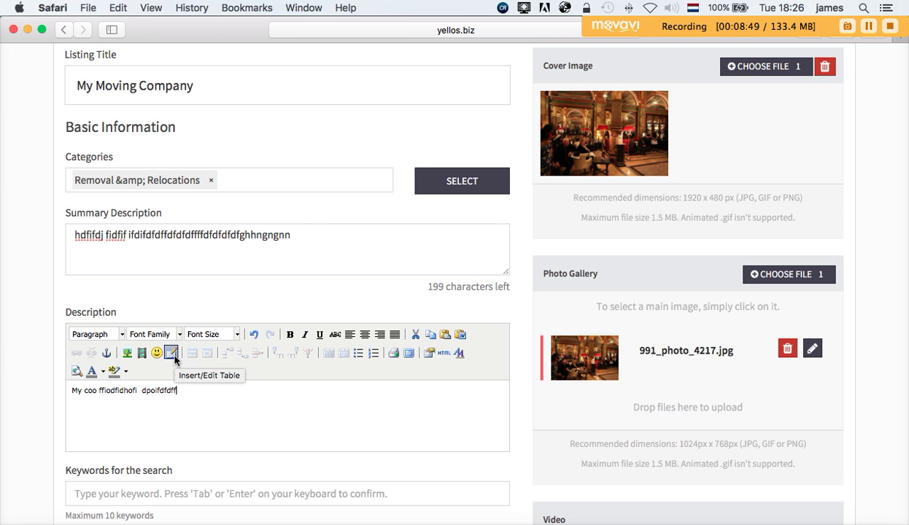
{"action": "scroll", "coordinate": [174, 358], "scroll_direction": "up", "scroll_amount": 1}
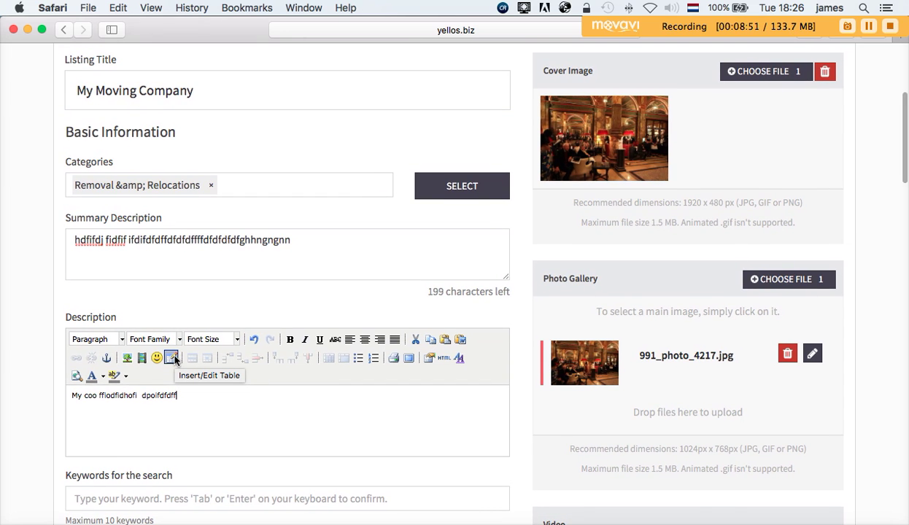
- Copy the appointmentpot script from TextEdit into the description's HTML, after the closing </p>
{"action": "left_click", "coordinate": [443, 359]}
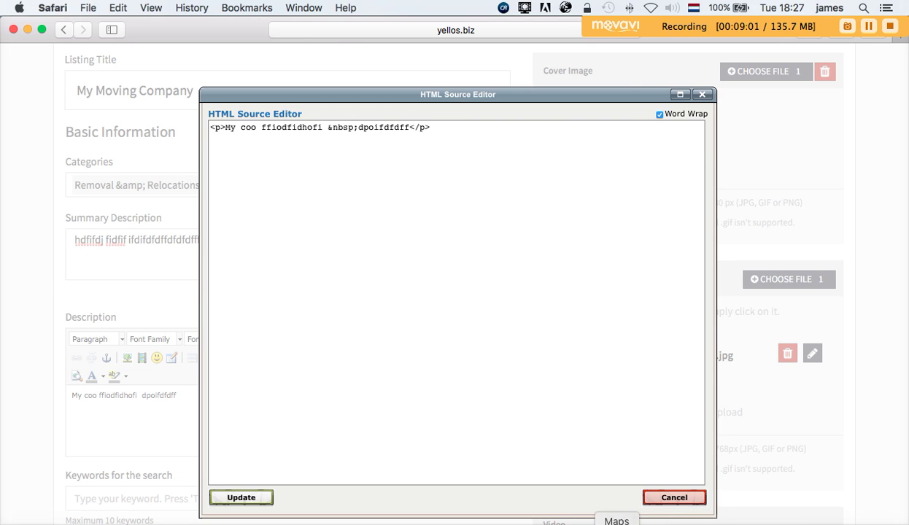
{"action": "left_click", "coordinate": [524, 524]}
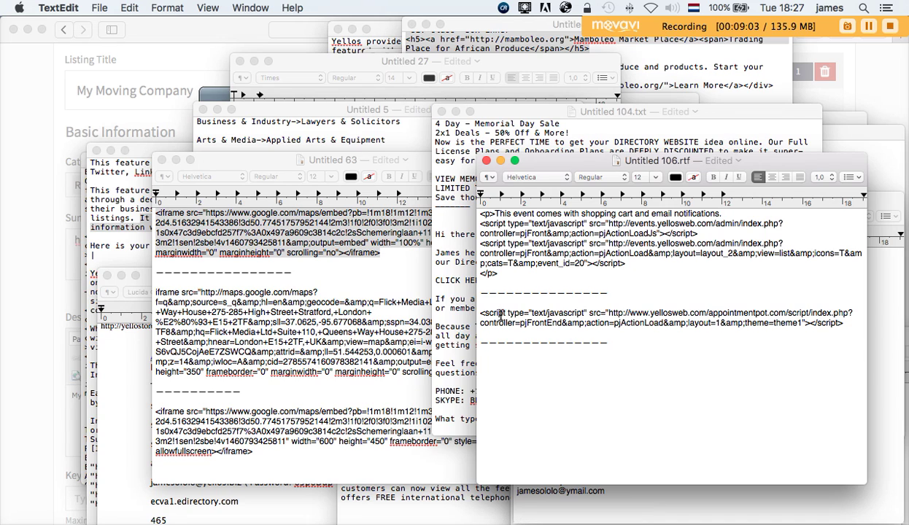
{"action": "triple_click", "coordinate": [686, 331]}
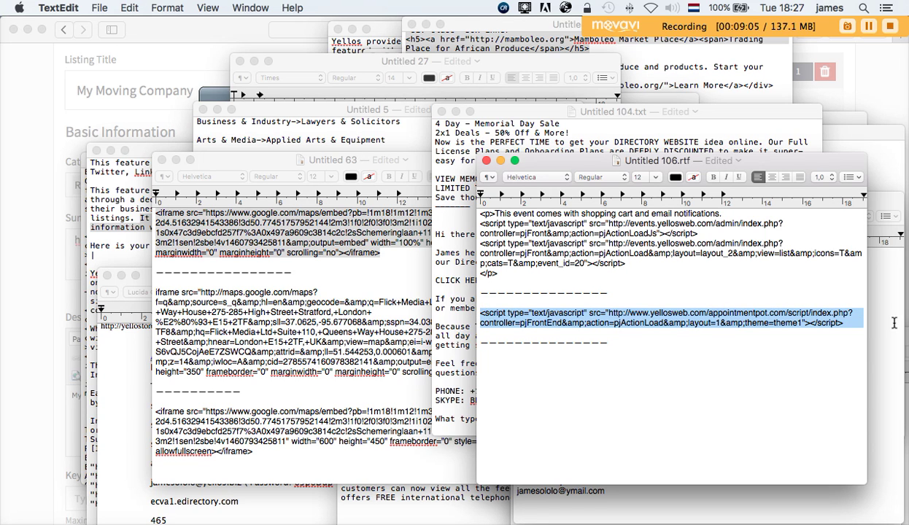
{"action": "key", "text": "super+c"}
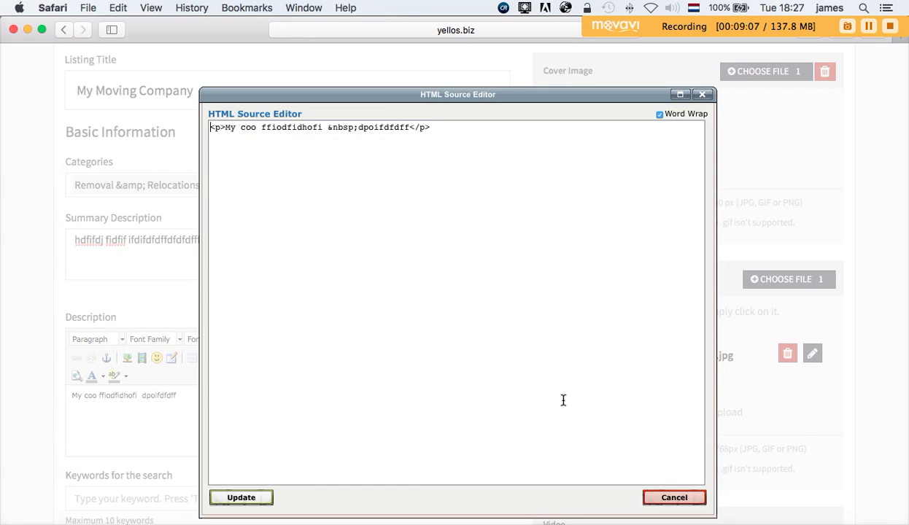
{"action": "left_click", "coordinate": [49, 414]}
{"action": "left_click", "coordinate": [490, 253]}
{"action": "key", "text": "super+v"}
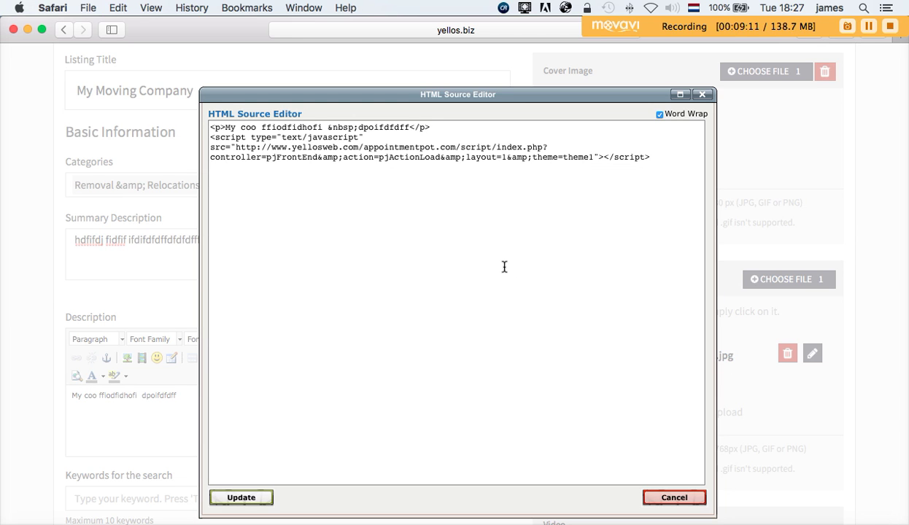
{"action": "left_click", "coordinate": [249, 502]}
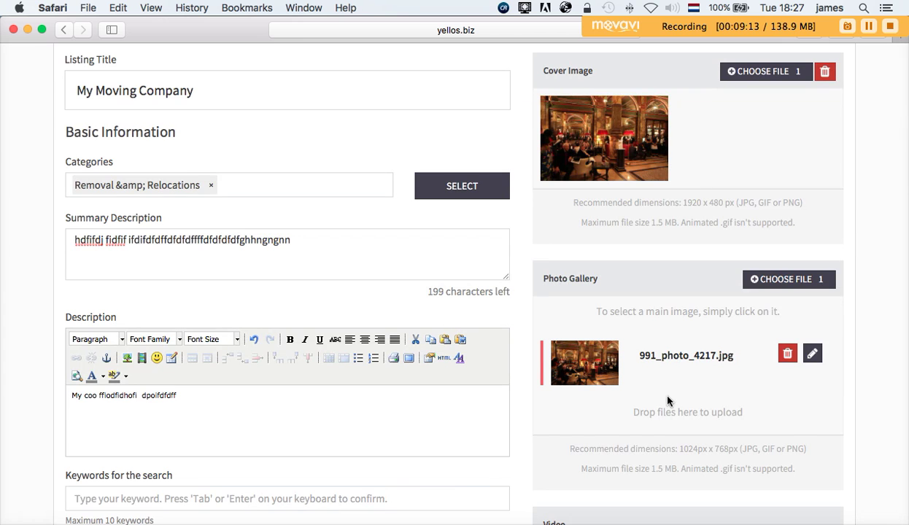
- Add 'moving in brussels' and 'moving in belgium' as search keywords
{"action": "scroll", "coordinate": [420, 486], "scroll_direction": "down", "scroll_amount": 5}
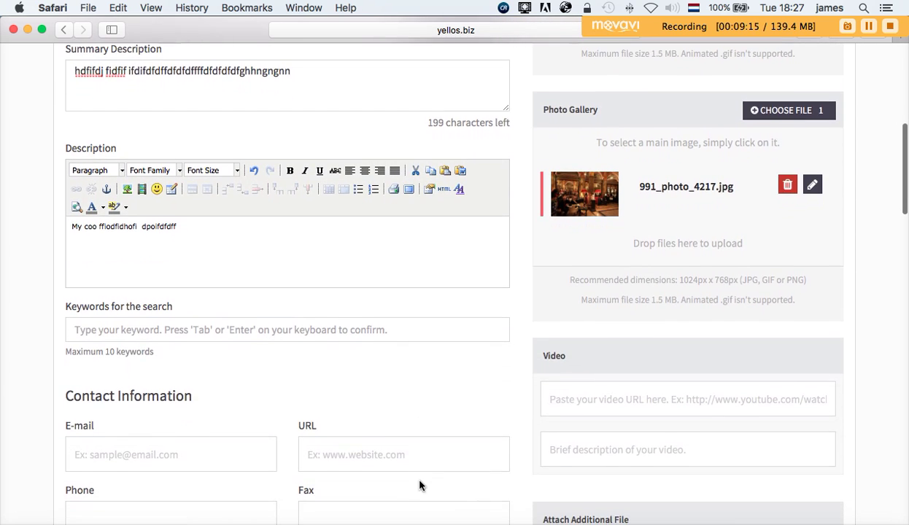
{"action": "scroll", "coordinate": [420, 486], "scroll_direction": "down", "scroll_amount": 3}
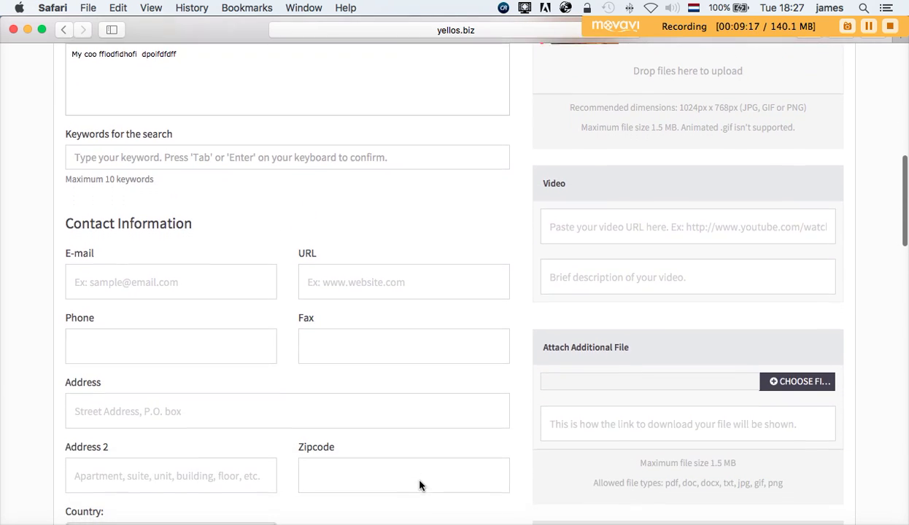
{"action": "left_click", "coordinate": [199, 152]}
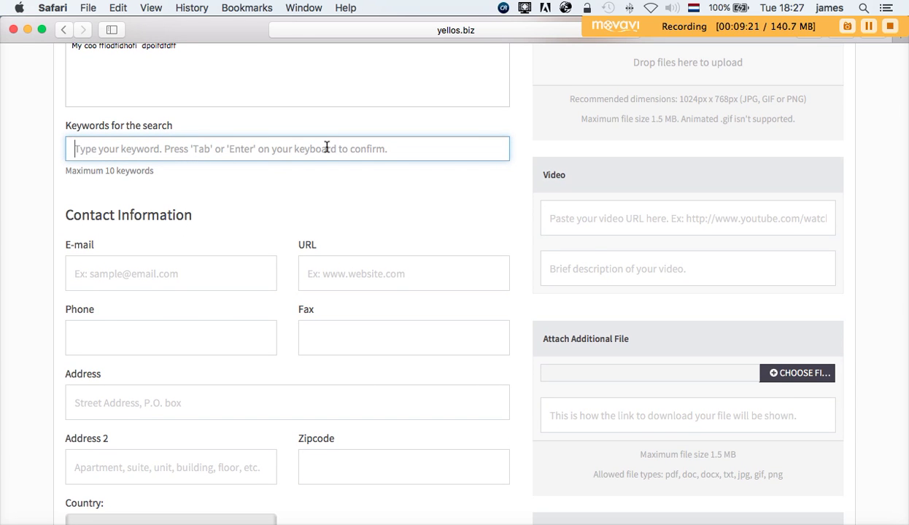
{"action": "type", "text": "moving in"}
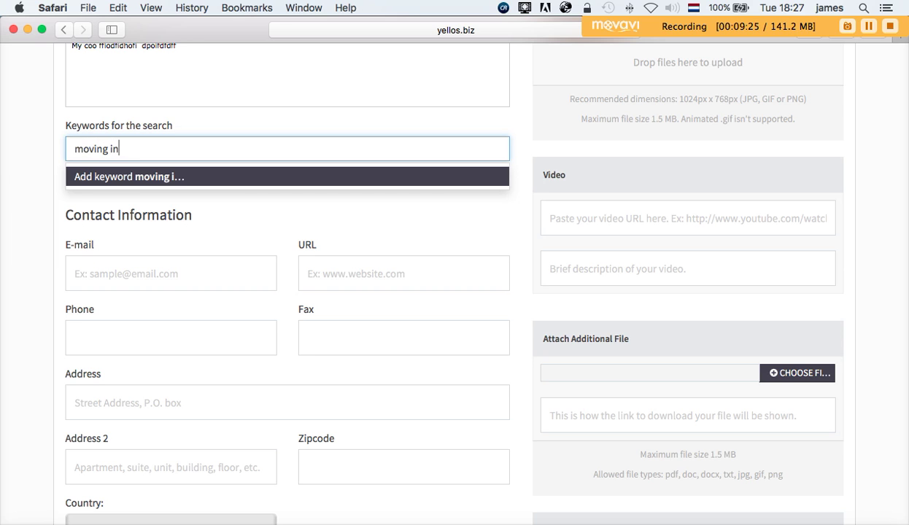
{"action": "type", "text": " brussels"}
{"action": "key", "text": "Return"}
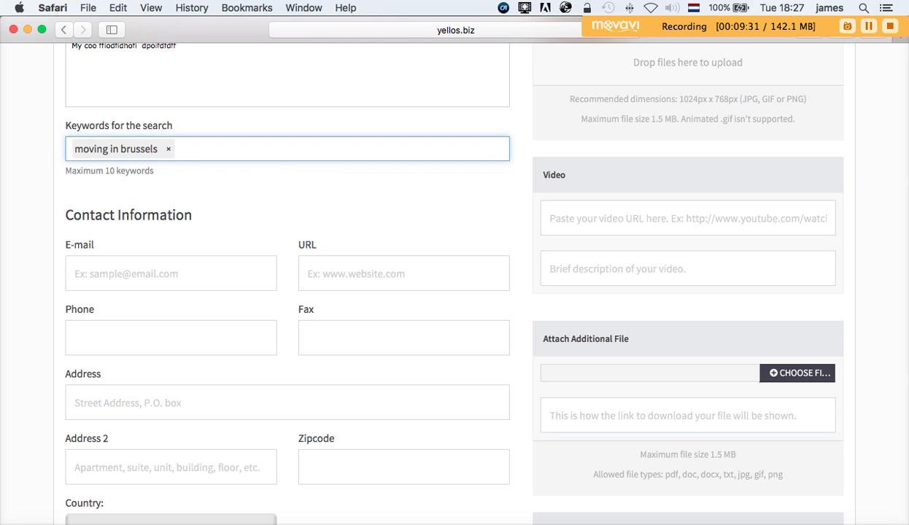
{"action": "type", "text": "mo"}
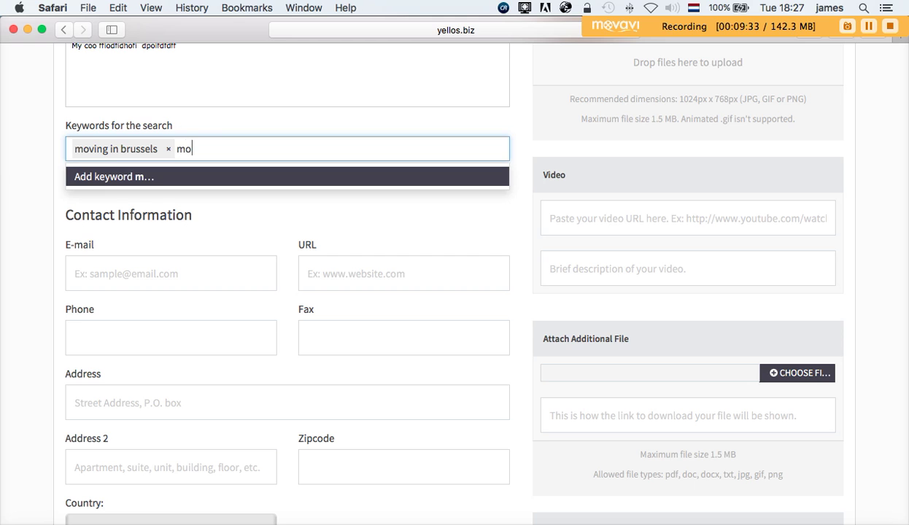
{"action": "type", "text": "ving in "}
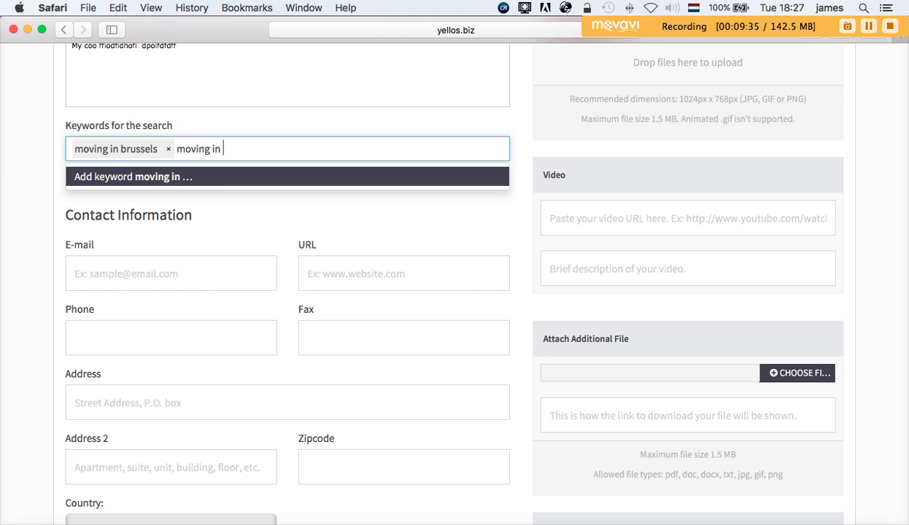
{"action": "type", "text": "belgium"}
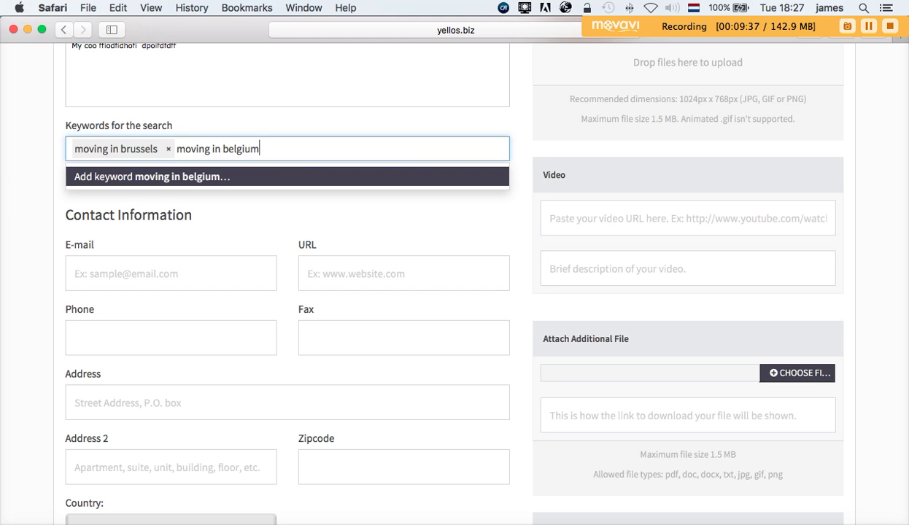
{"action": "key", "text": "Return"}
{"action": "scroll", "coordinate": [277, 190], "scroll_direction": "down", "scroll_amount": 2}
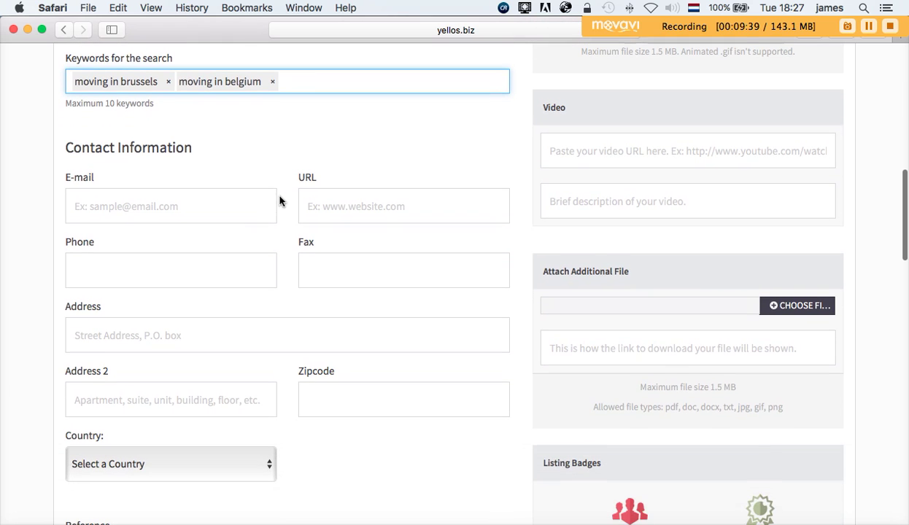
{"action": "scroll", "coordinate": [280, 201], "scroll_direction": "up", "scroll_amount": 1}
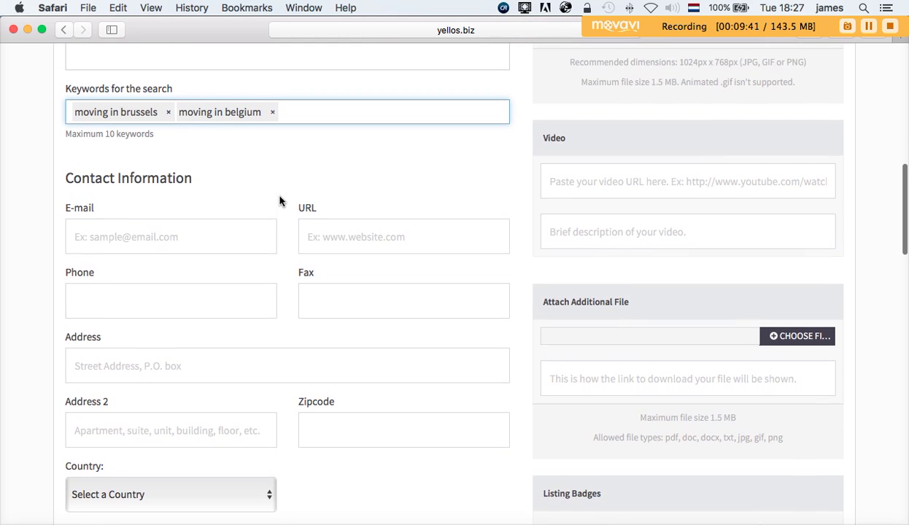
- Fill in the contact e-mail using the suggested address
{"action": "left_click", "coordinate": [190, 239]}
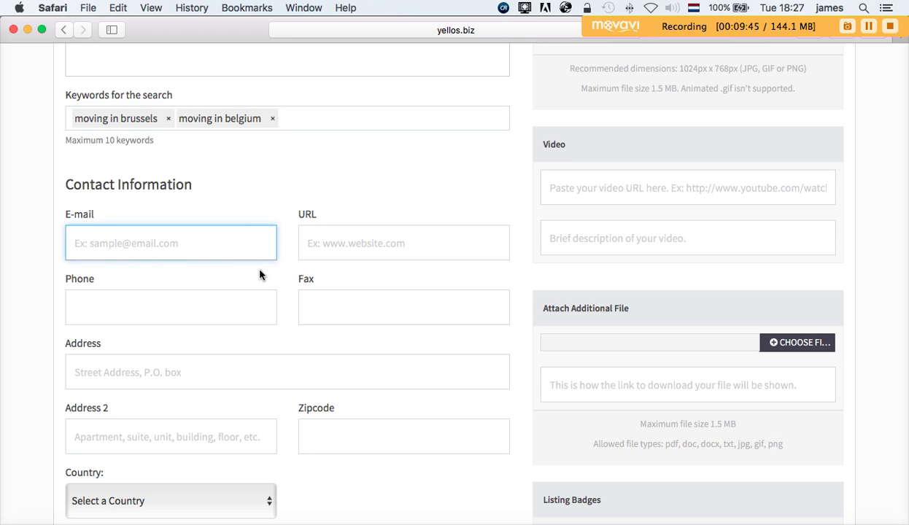
{"action": "scroll", "coordinate": [250, 264], "scroll_direction": "down", "scroll_amount": 1}
{"action": "scroll", "coordinate": [258, 272], "scroll_direction": "down", "scroll_amount": 1}
{"action": "scroll", "coordinate": [257, 272], "scroll_direction": "up", "scroll_amount": 1}
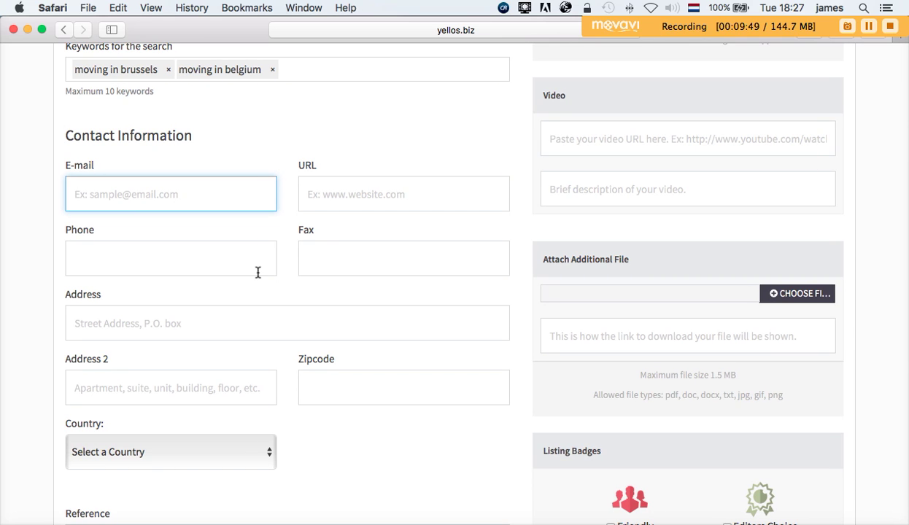
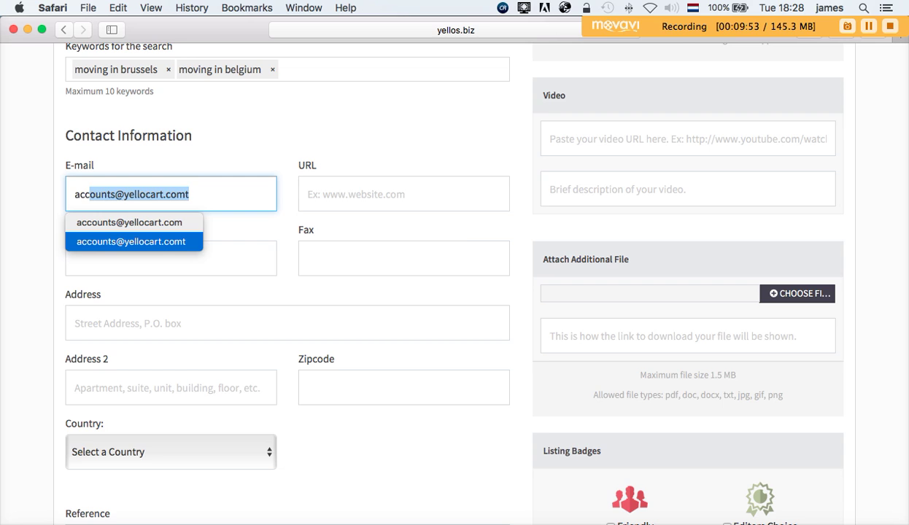
{"action": "key", "text": "Return"}
{"action": "left_click", "coordinate": [397, 185]}
{"action": "type", "text": "wwww"}
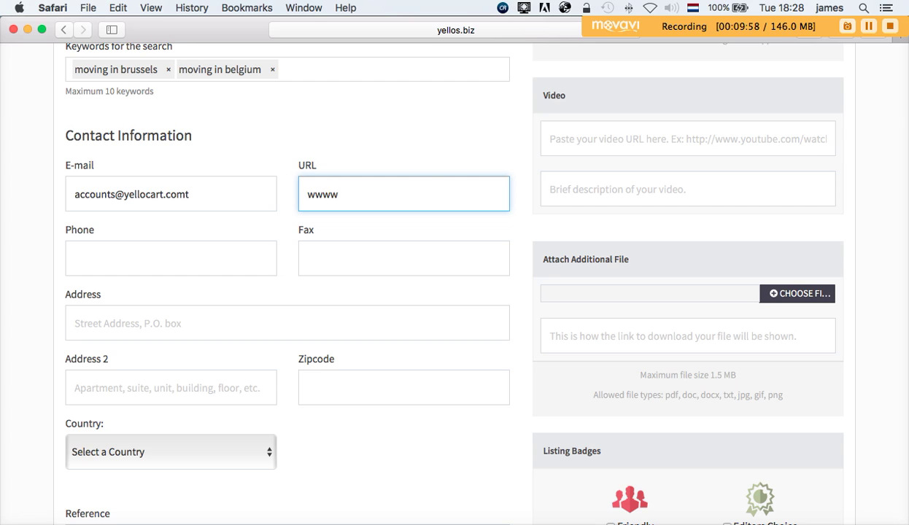
{"action": "key", "text": "BackSpace"}
{"action": "type", "text": ".yellos.be"}
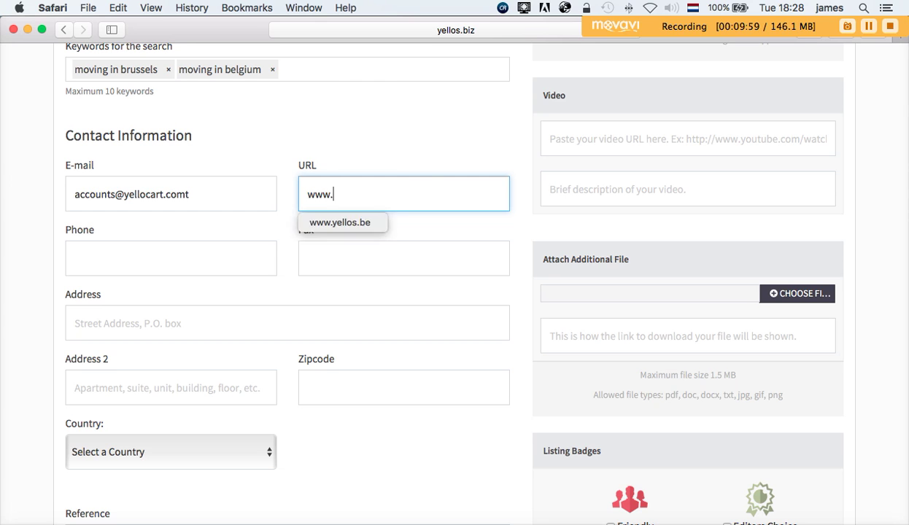
{"action": "left_click", "coordinate": [497, 153]}
{"action": "left_click_drag", "start_coordinate": [363, 195], "coordinate": [374, 196]}
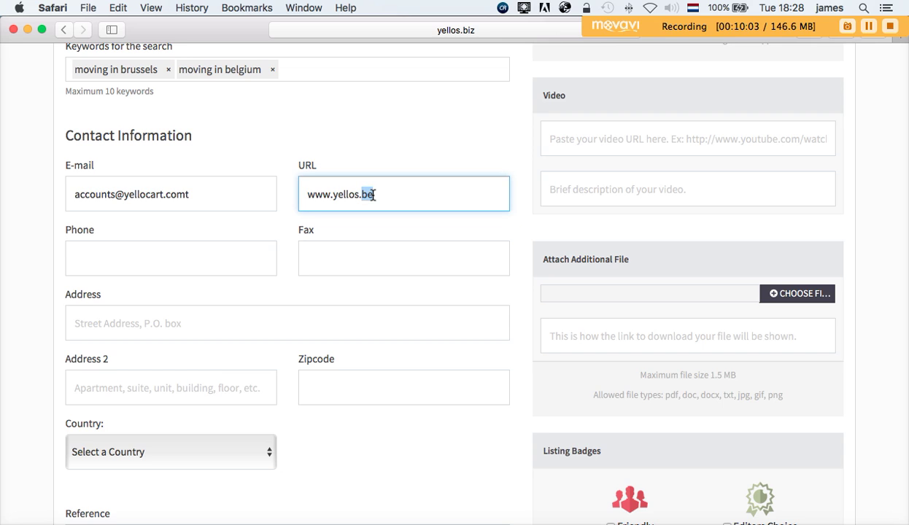
{"action": "type", "text": "b"}
{"action": "left_click", "coordinate": [339, 144]}
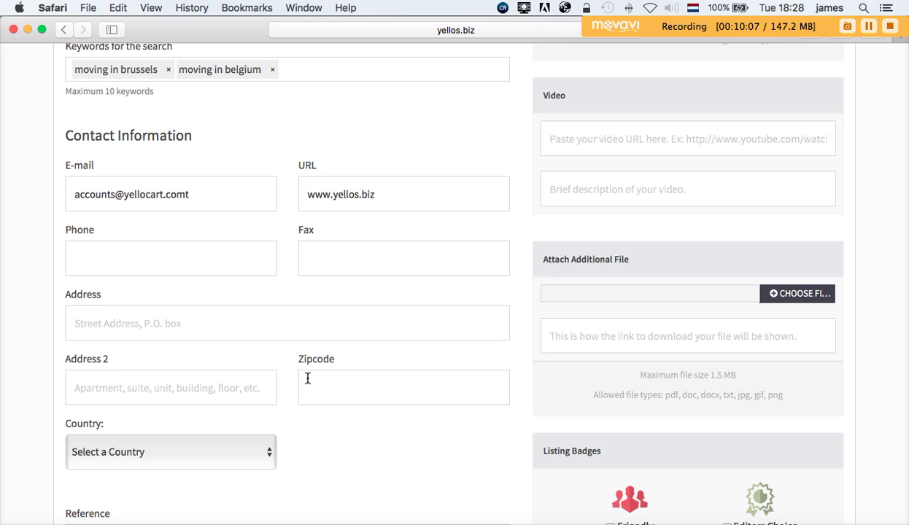
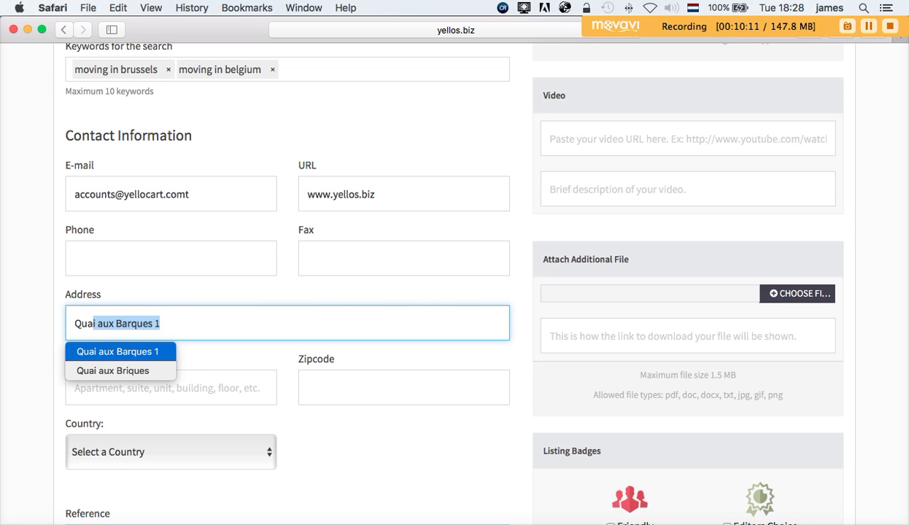
- Pick the suggested street address and set the zipcode to 1000
{"action": "left_click", "coordinate": [454, 292]}
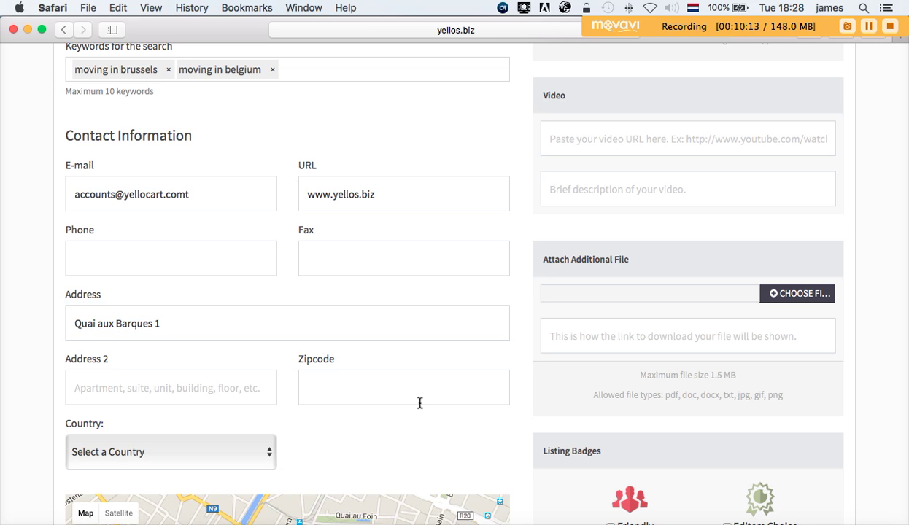
{"action": "scroll", "coordinate": [440, 375], "scroll_direction": "down", "scroll_amount": 4}
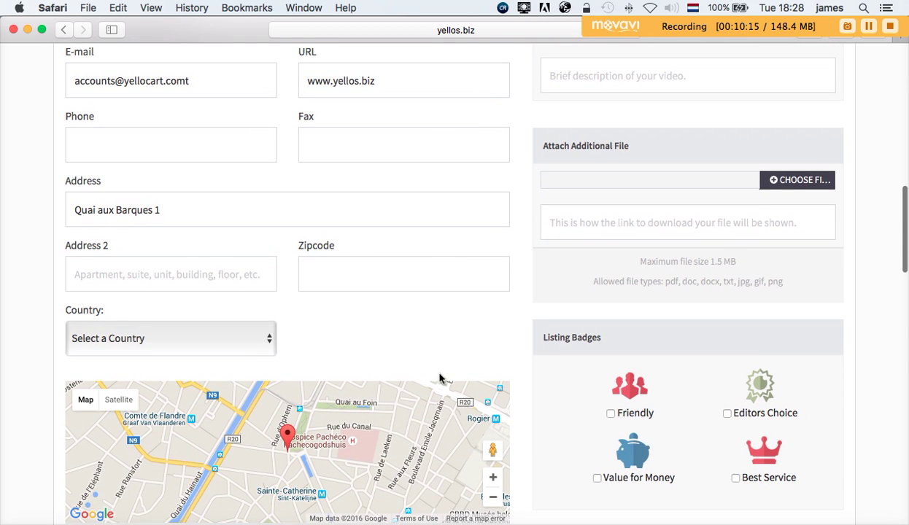
{"action": "left_click", "coordinate": [326, 273]}
{"action": "type", "text": "10"}
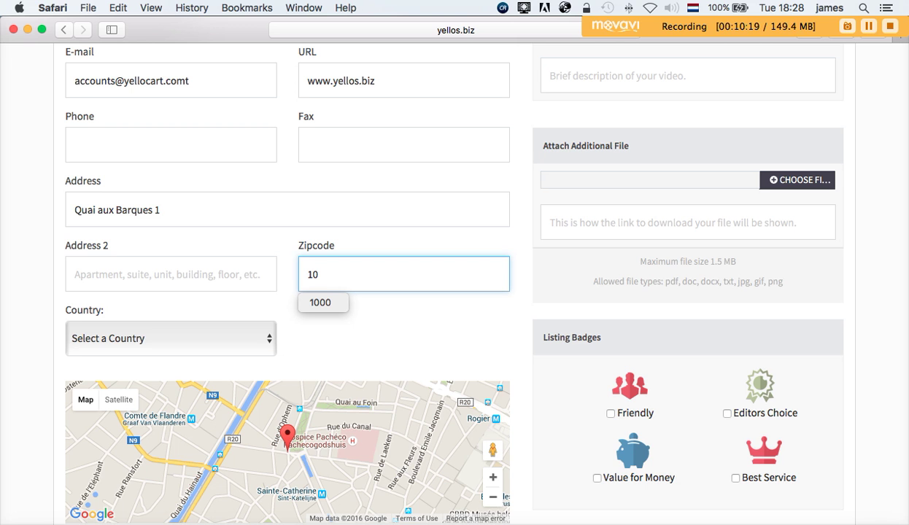
{"action": "left_click", "coordinate": [321, 303]}
- Choose Belgium in the Country dropdown
{"action": "scroll", "coordinate": [372, 310], "scroll_direction": "down", "scroll_amount": 1}
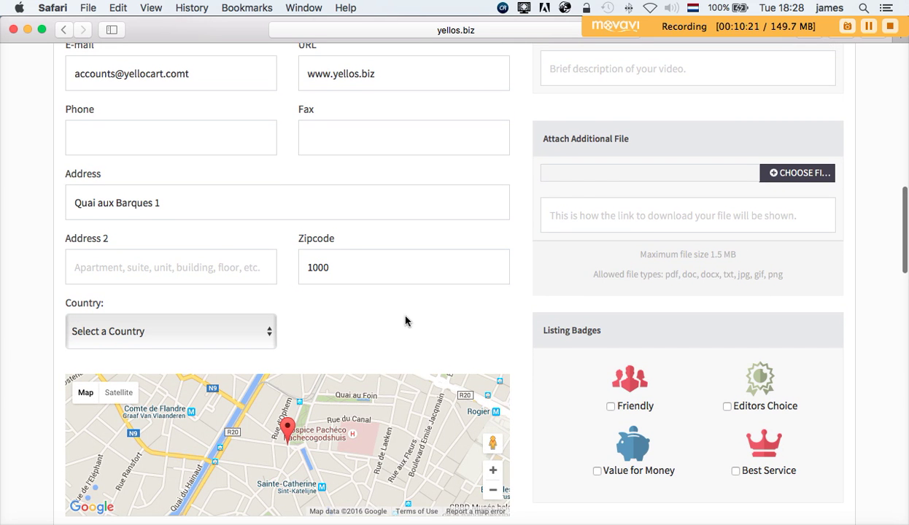
{"action": "scroll", "coordinate": [382, 332], "scroll_direction": "down", "scroll_amount": 5}
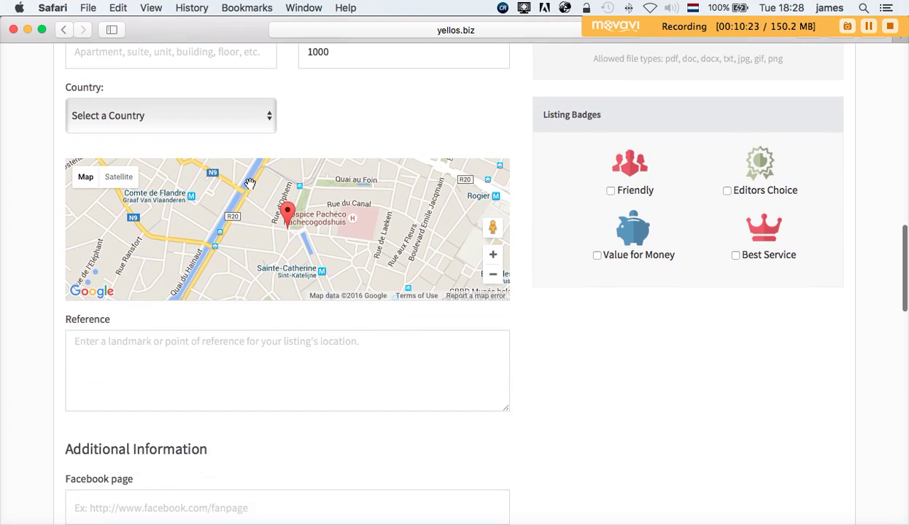
{"action": "left_click", "coordinate": [245, 121]}
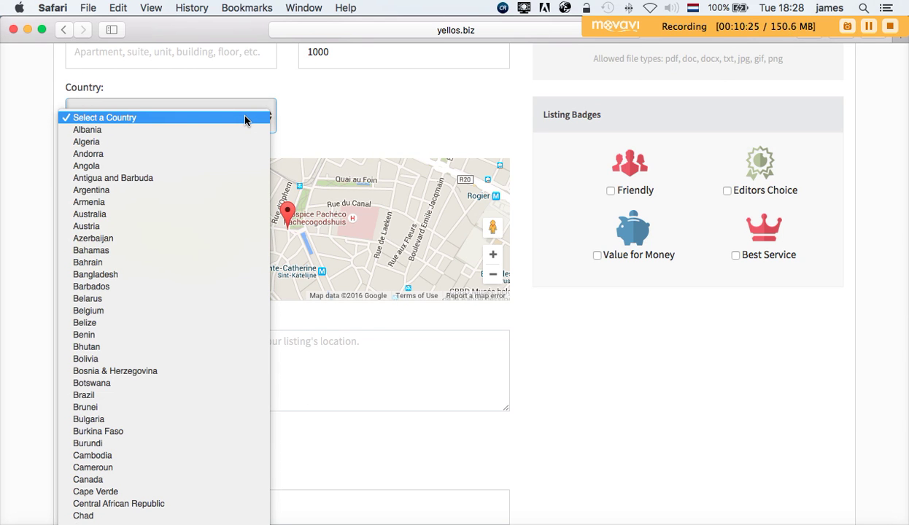
{"action": "key", "text": "b"}
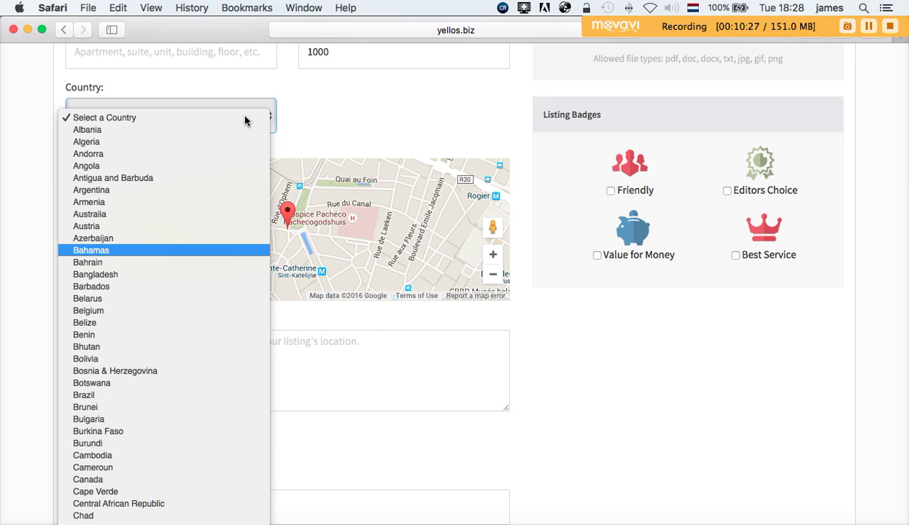
{"action": "key", "text": "Down"}
{"action": "key", "text": "Down"}
{"action": "key", "text": "Down"}
{"action": "key", "text": "Down"}
{"action": "key", "text": "Down"}
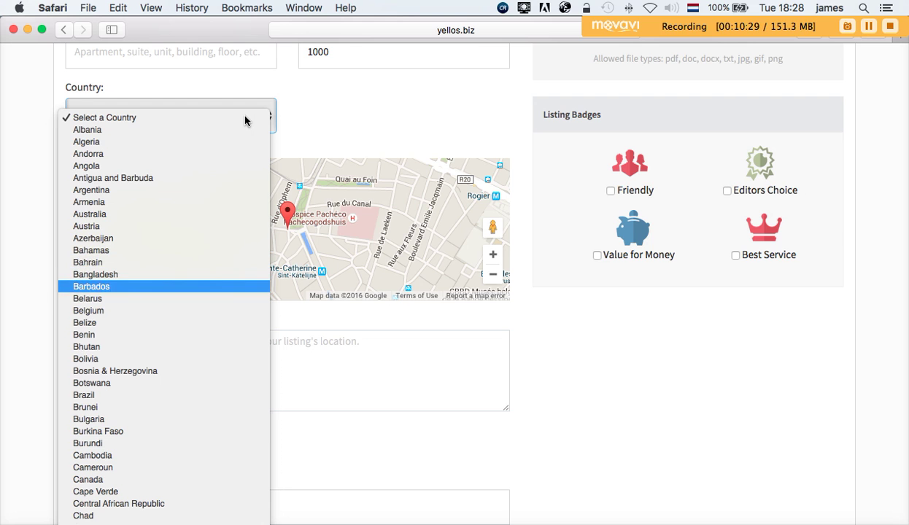
{"action": "key", "text": "Return"}
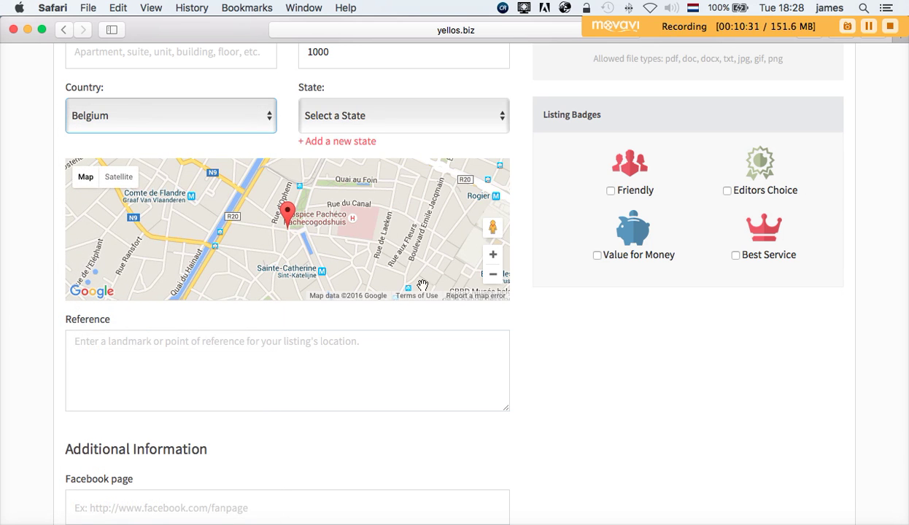
- Enter 'Place St. Catherine' as the listing's location reference
{"action": "left_click", "coordinate": [237, 346]}
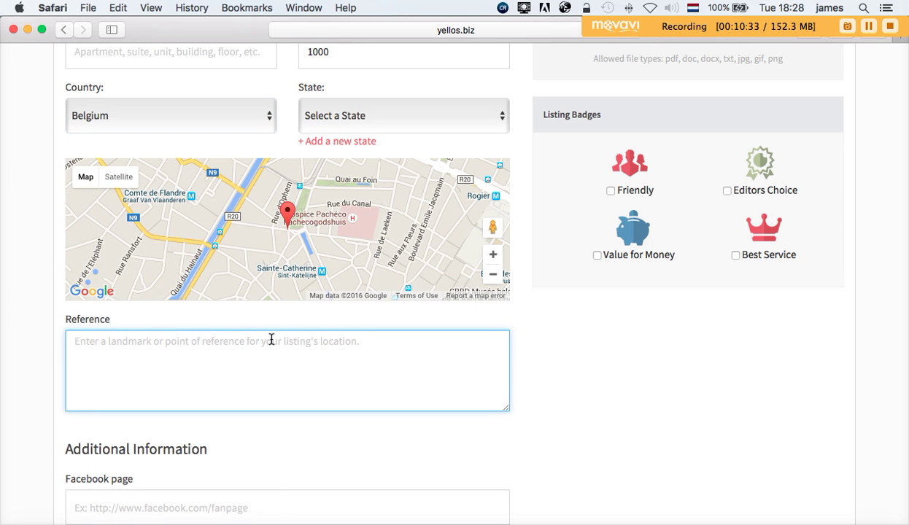
{"action": "type", "text": "Place"}
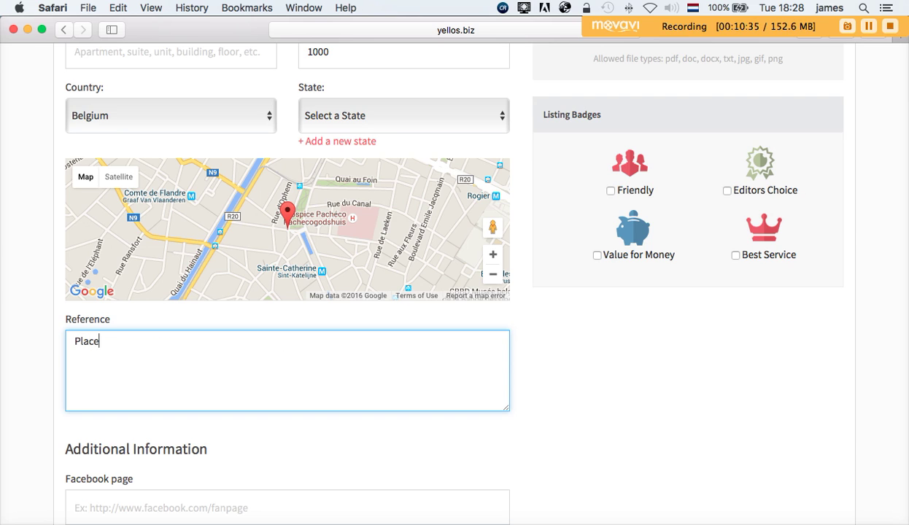
{"action": "type", "text": " St. Cathering"}
{"action": "key", "text": "BackSpace"}
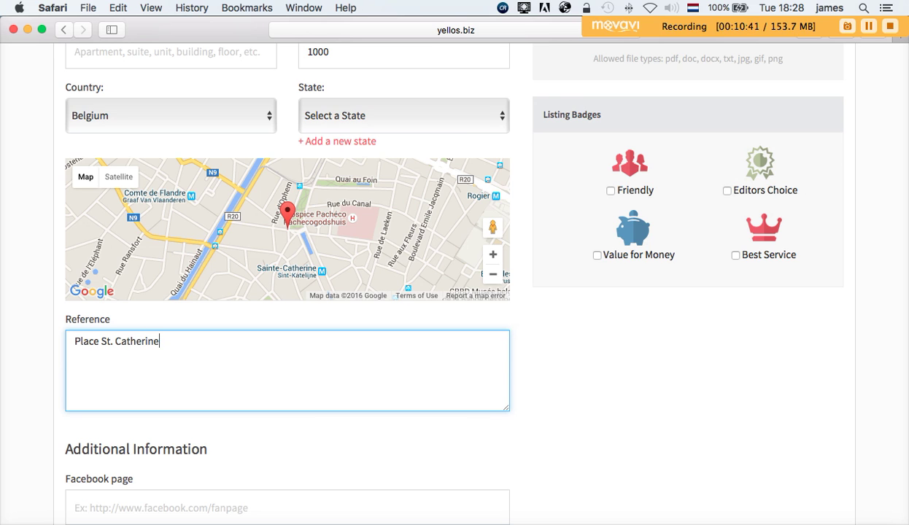
{"action": "scroll", "coordinate": [736, 327], "scroll_direction": "up", "scroll_amount": 1}
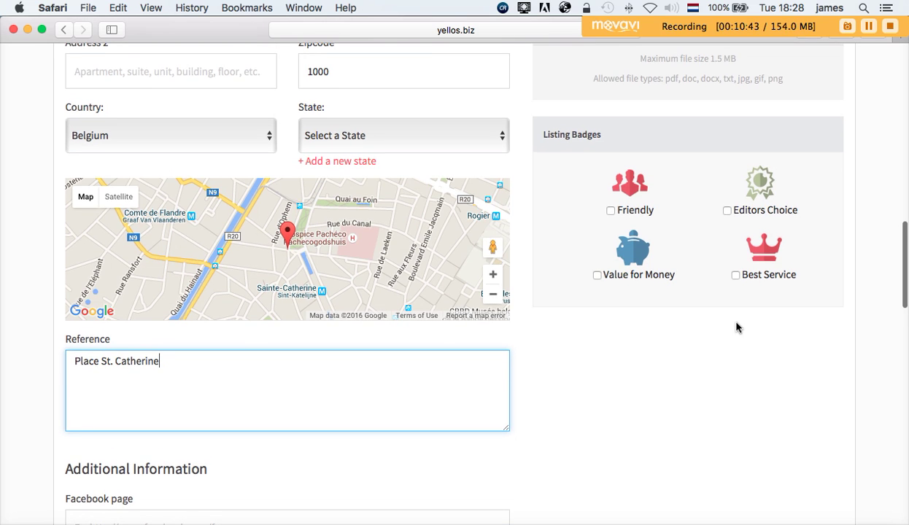
{"action": "scroll", "coordinate": [753, 295], "scroll_direction": "down", "scroll_amount": 1}
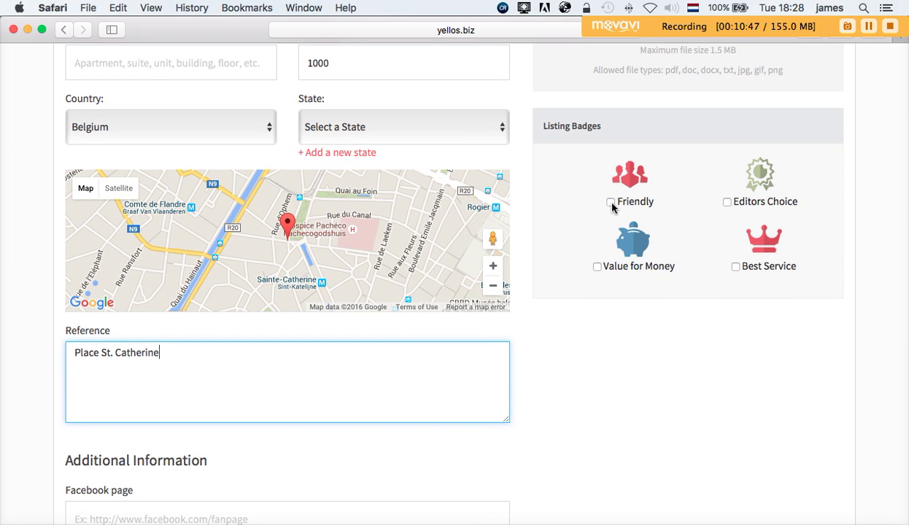
- Tick the Editors Choice, Friendly, Best Service and Value for Money badges
{"action": "left_click", "coordinate": [727, 202]}
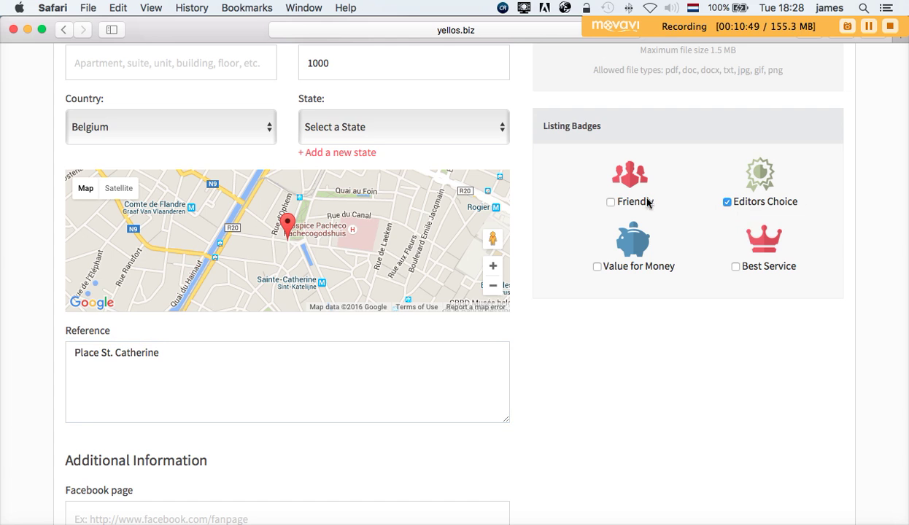
{"action": "left_click", "coordinate": [611, 202]}
{"action": "left_click", "coordinate": [736, 268]}
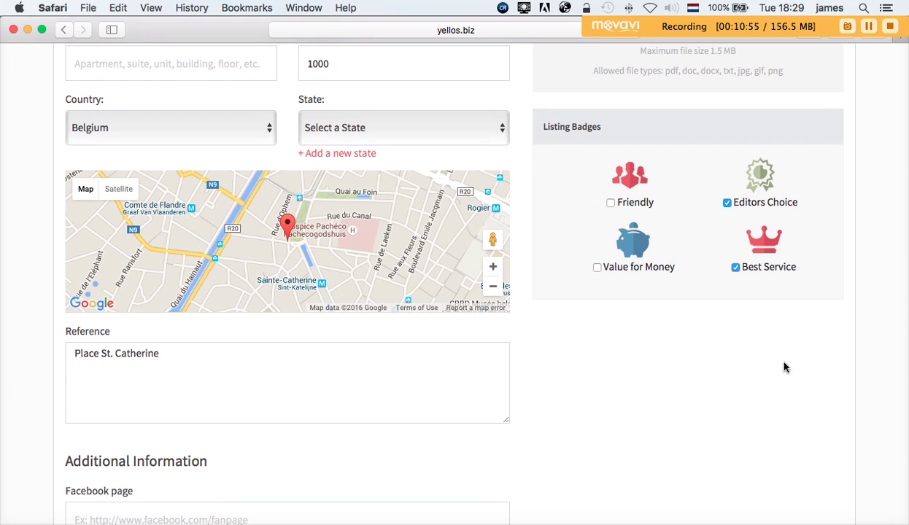
{"action": "left_click", "coordinate": [597, 267]}
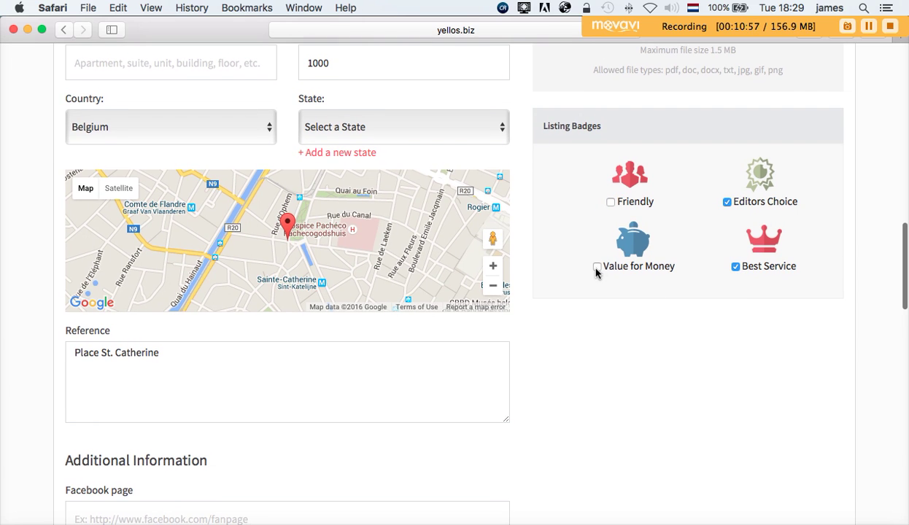
{"action": "left_click", "coordinate": [610, 203]}
{"action": "scroll", "coordinate": [662, 299], "scroll_direction": "up", "scroll_amount": 5}
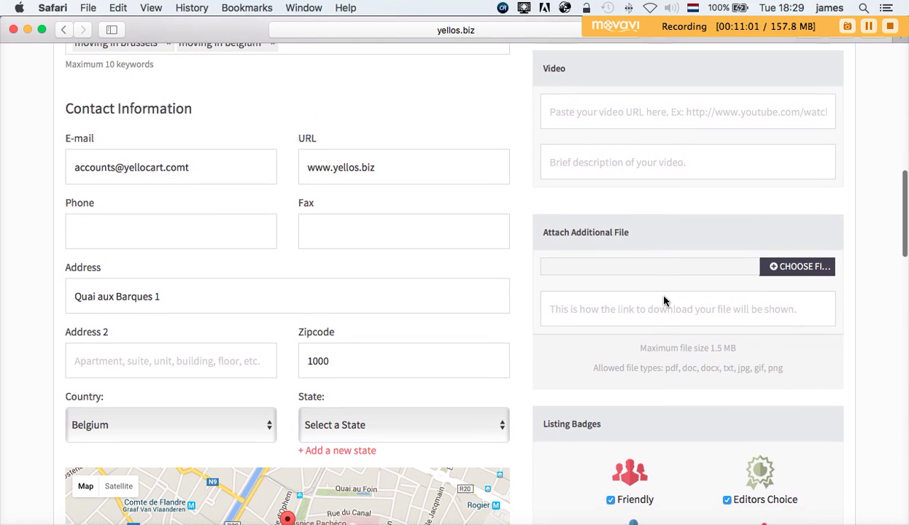
{"action": "scroll", "coordinate": [664, 297], "scroll_direction": "up", "scroll_amount": 2}
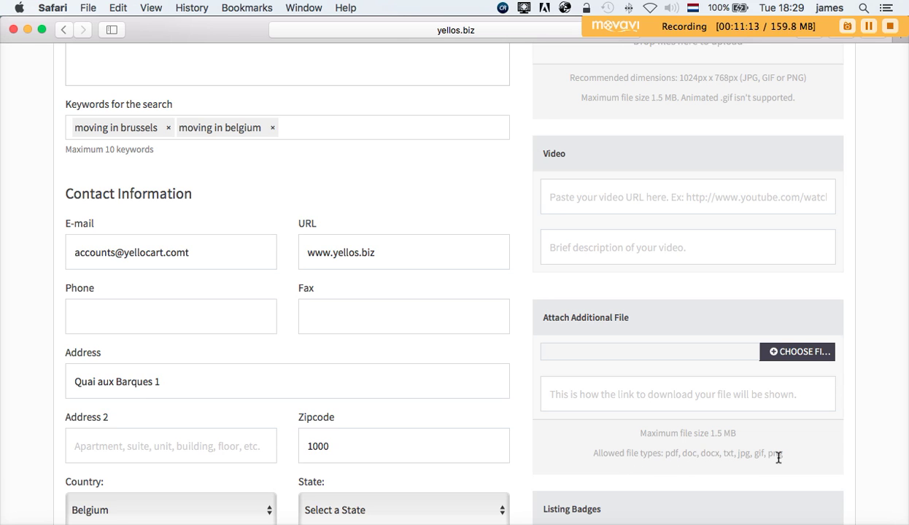
{"action": "scroll", "coordinate": [779, 458], "scroll_direction": "down", "scroll_amount": 1}
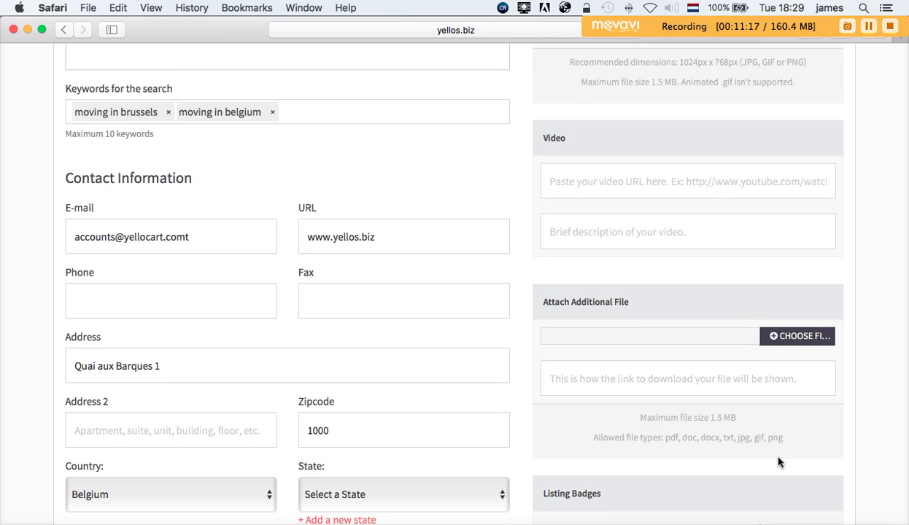
{"action": "scroll", "coordinate": [778, 462], "scroll_direction": "down", "scroll_amount": 5}
{"action": "scroll", "coordinate": [778, 462], "scroll_direction": "down", "scroll_amount": 1}
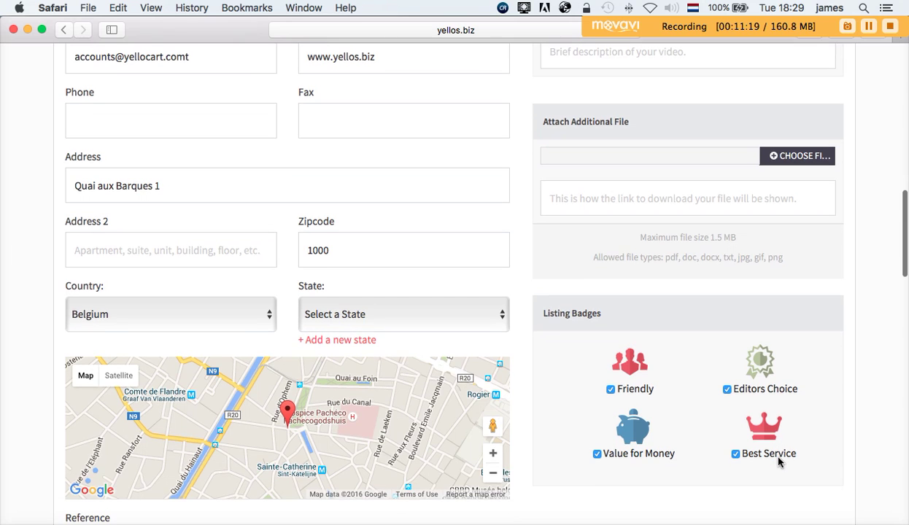
{"action": "scroll", "coordinate": [779, 462], "scroll_direction": "down", "scroll_amount": 10}
{"action": "scroll", "coordinate": [779, 461], "scroll_direction": "up", "scroll_amount": 1}
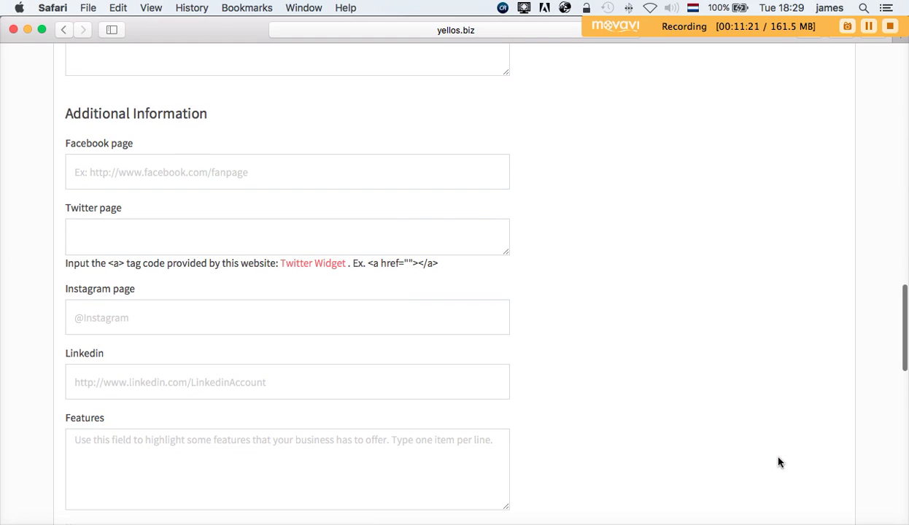
{"action": "scroll", "coordinate": [779, 462], "scroll_direction": "up", "scroll_amount": 1}
{"action": "scroll", "coordinate": [778, 462], "scroll_direction": "up", "scroll_amount": 2}
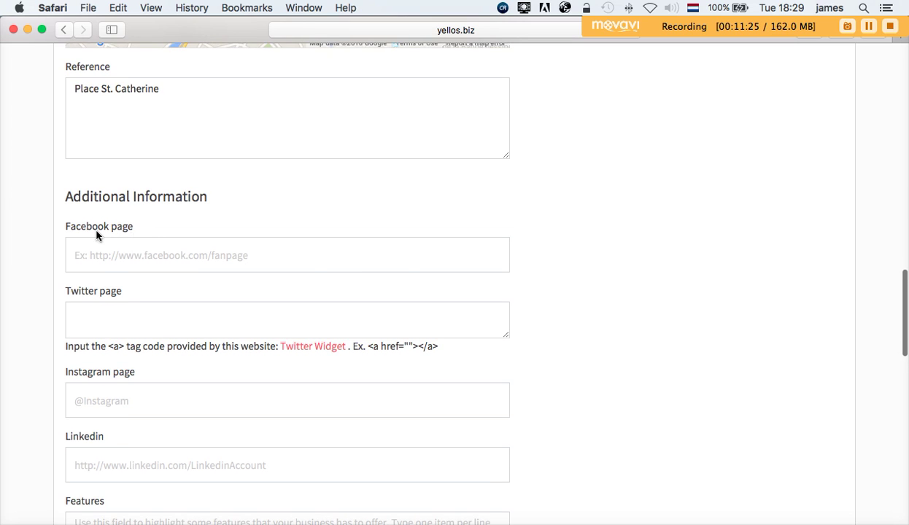
{"action": "scroll", "coordinate": [96, 235], "scroll_direction": "down", "scroll_amount": 3}
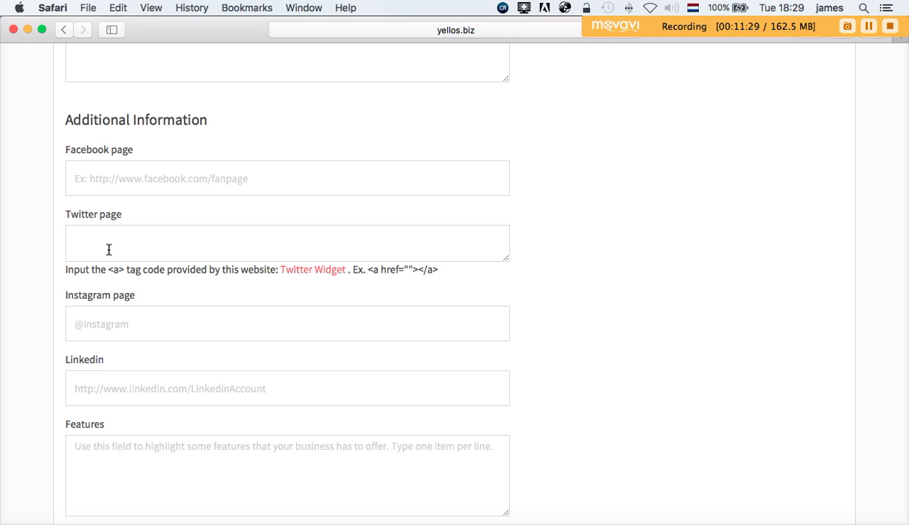
{"action": "scroll", "coordinate": [137, 332], "scroll_direction": "down", "scroll_amount": 3}
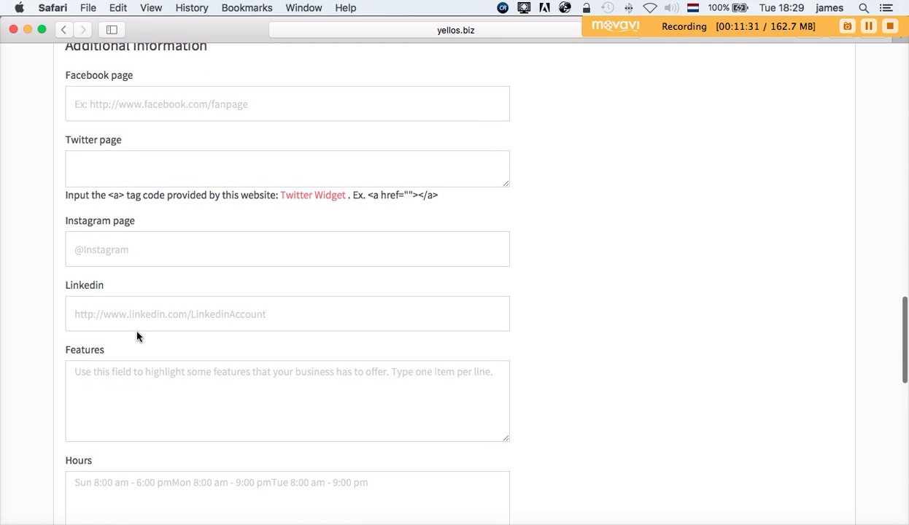
{"action": "scroll", "coordinate": [137, 336], "scroll_direction": "up", "scroll_amount": 4}
{"action": "scroll", "coordinate": [137, 336], "scroll_direction": "down", "scroll_amount": 6}
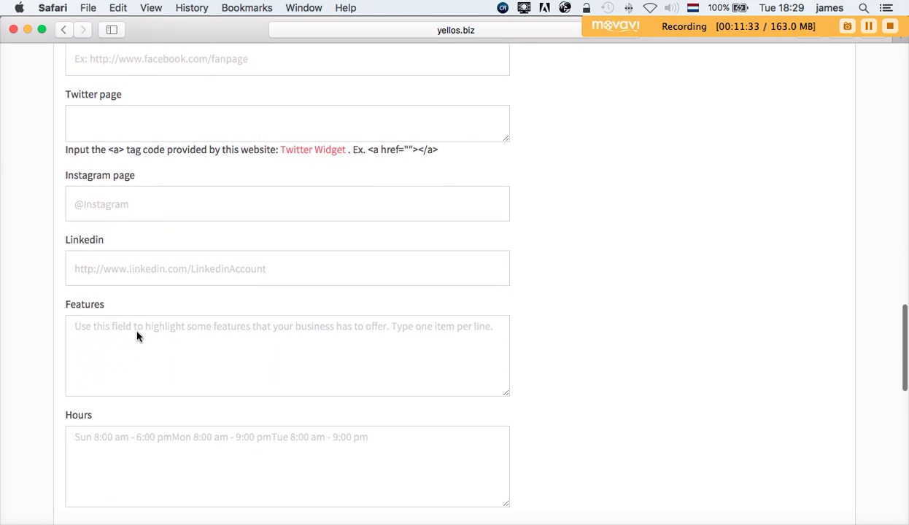
{"action": "scroll", "coordinate": [137, 336], "scroll_direction": "up", "scroll_amount": 1}
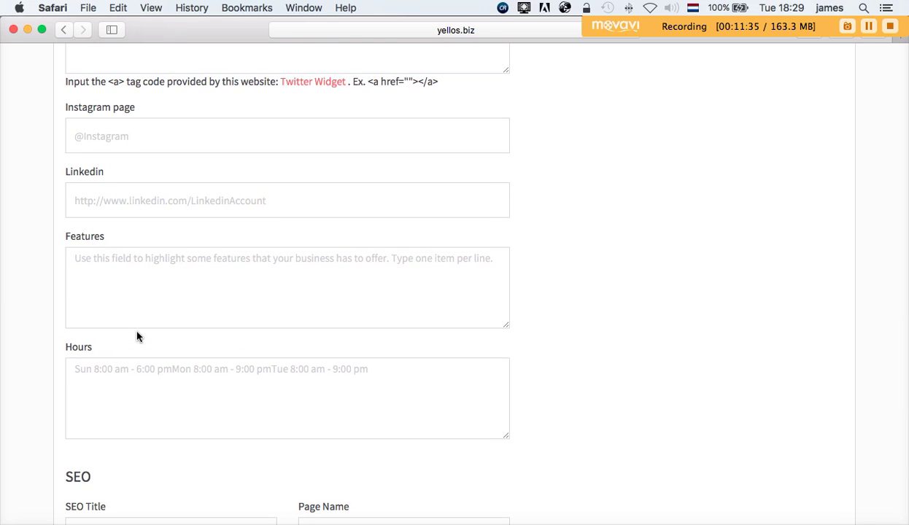
{"action": "scroll", "coordinate": [137, 336], "scroll_direction": "down", "scroll_amount": 3}
{"action": "scroll", "coordinate": [137, 337], "scroll_direction": "down", "scroll_amount": 3}
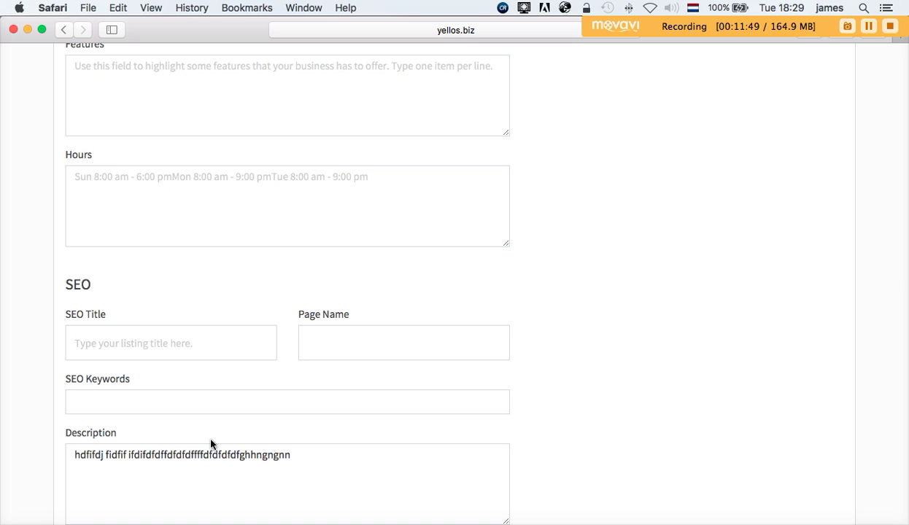
{"action": "left_click", "coordinate": [155, 405]}
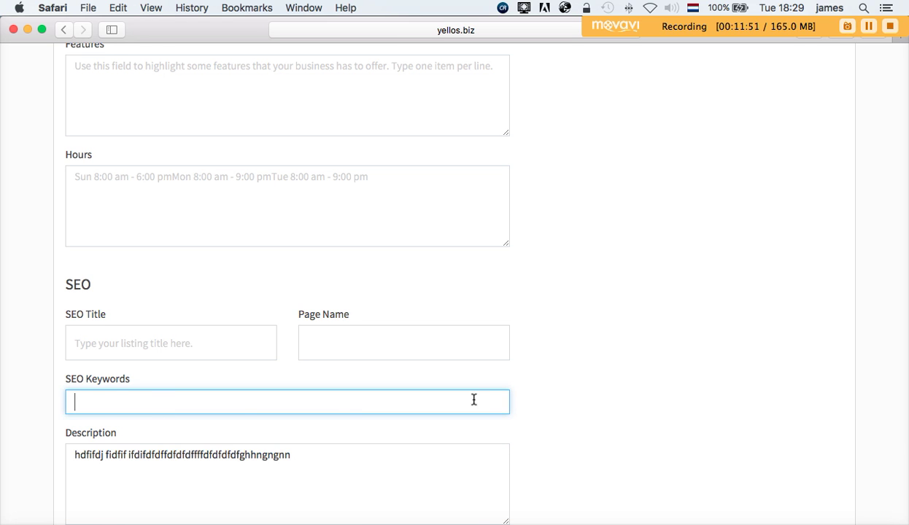
{"action": "scroll", "coordinate": [667, 380], "scroll_direction": "down", "scroll_amount": 1}
{"action": "left_click", "coordinate": [667, 380]}
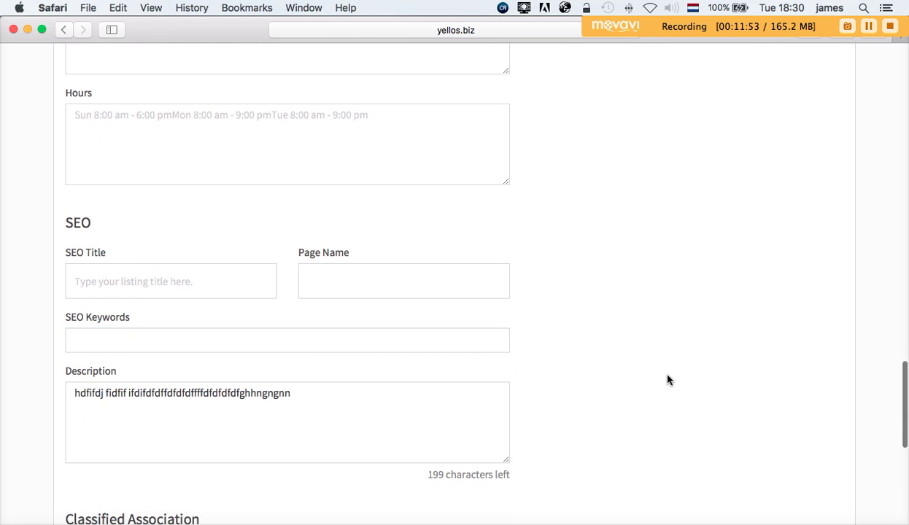
{"action": "scroll", "coordinate": [667, 380], "scroll_direction": "down", "scroll_amount": 4}
{"action": "scroll", "coordinate": [667, 380], "scroll_direction": "down", "scroll_amount": 1}
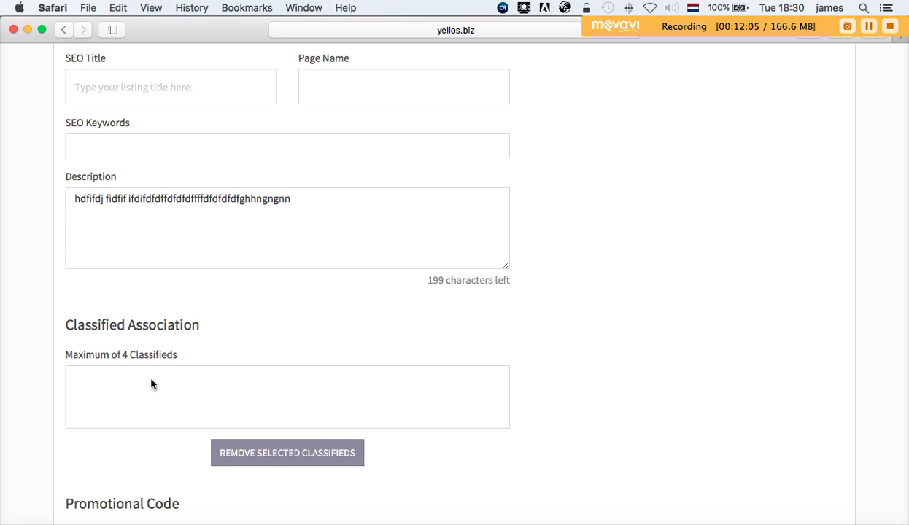
- Submit the listing with the SAVE button at the bottom of the form
{"action": "scroll", "coordinate": [540, 449], "scroll_direction": "down", "scroll_amount": 3}
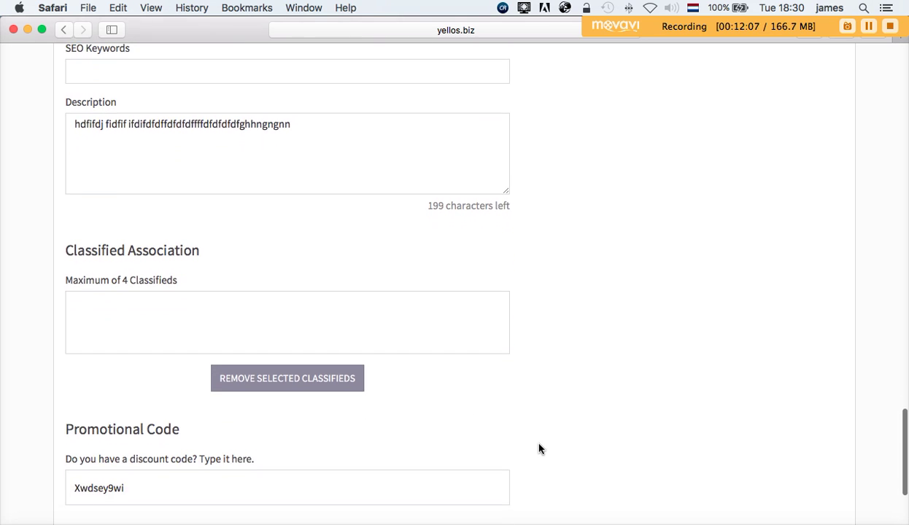
{"action": "scroll", "coordinate": [540, 448], "scroll_direction": "down", "scroll_amount": 4}
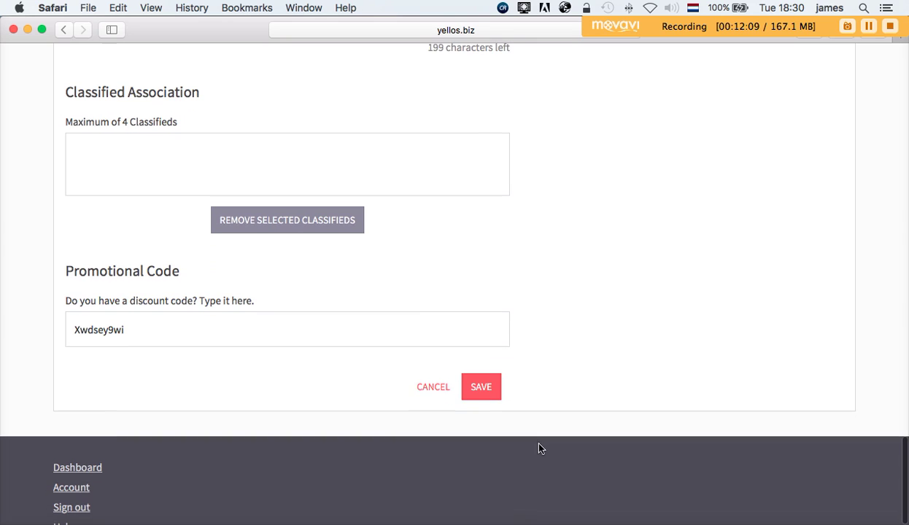
{"action": "scroll", "coordinate": [103, 332], "scroll_direction": "down", "scroll_amount": 1}
{"action": "scroll", "coordinate": [103, 332], "scroll_direction": "down", "scroll_amount": 2}
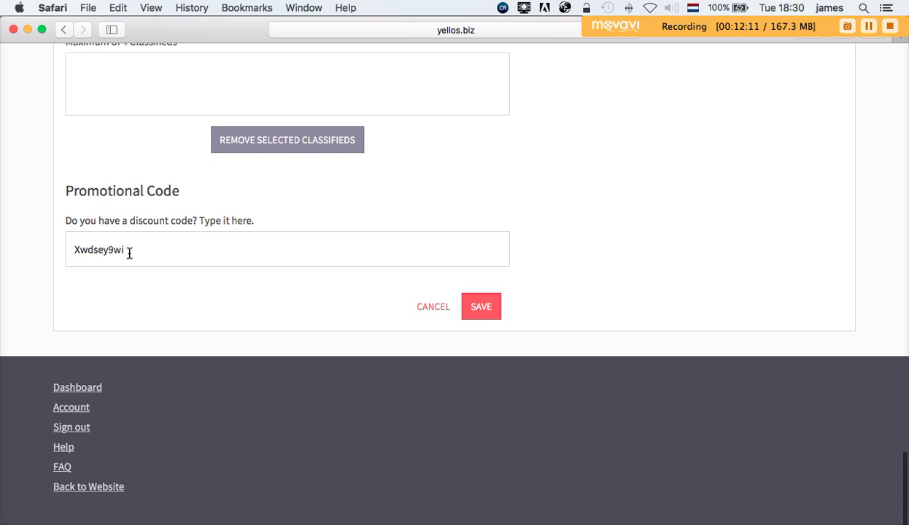
{"action": "left_click", "coordinate": [472, 310]}
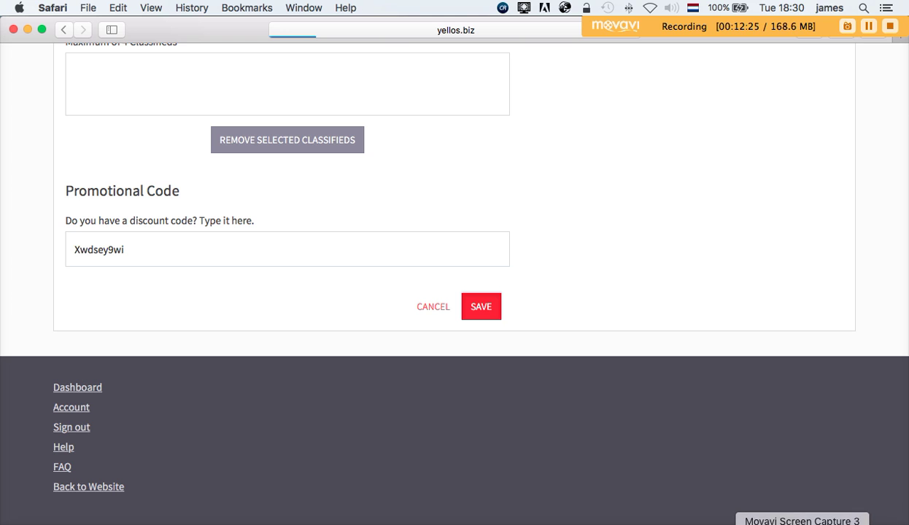
{"action": "left_click", "coordinate": [810, 523]}
- Scroll through My Moving Company's dashboard stats: 62% complete, zero viewers, leads and reviews
{"action": "left_click", "coordinate": [803, 470]}
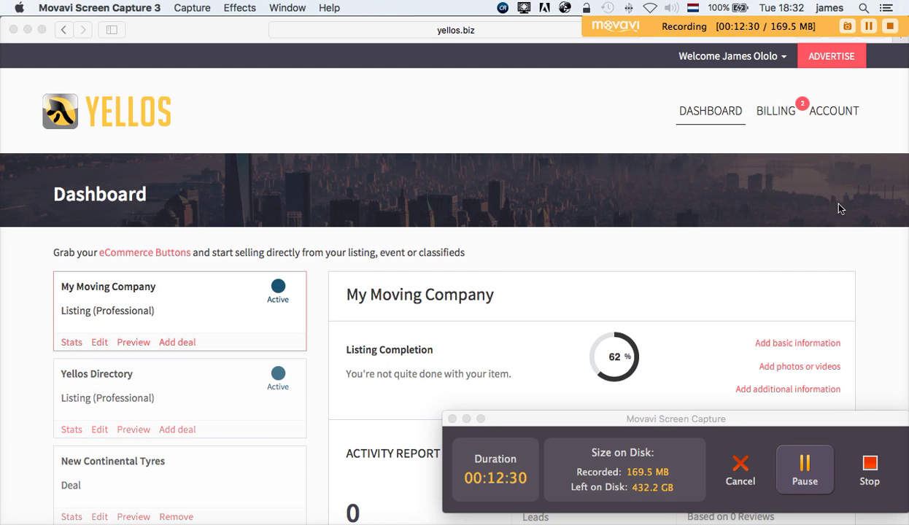
{"action": "scroll", "coordinate": [839, 208], "scroll_direction": "down", "scroll_amount": 1}
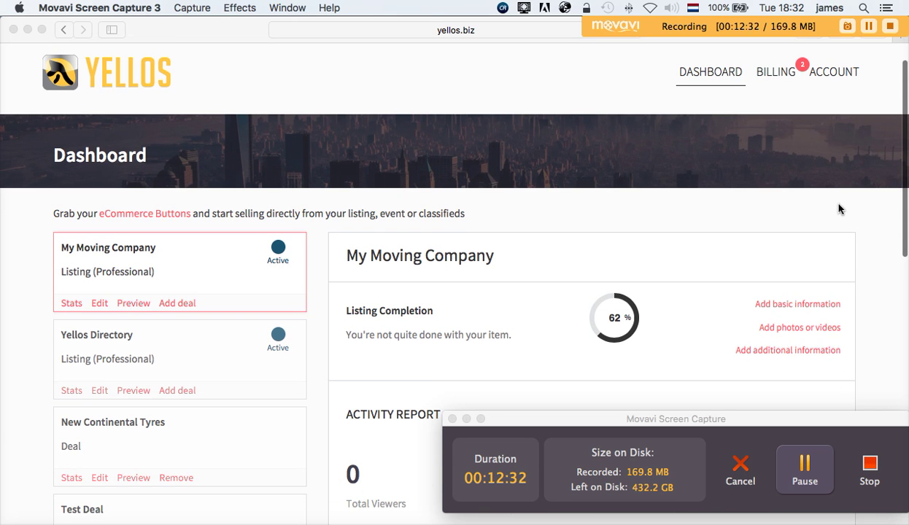
{"action": "scroll", "coordinate": [839, 208], "scroll_direction": "down", "scroll_amount": 1}
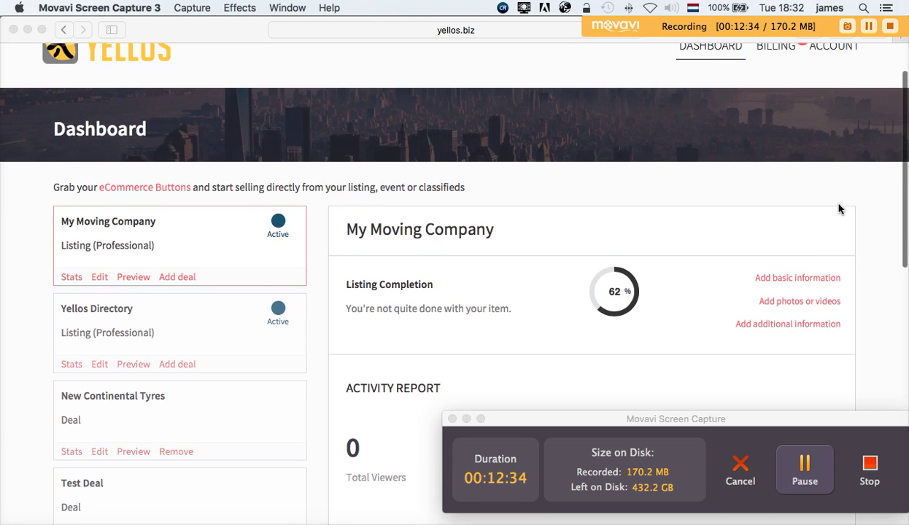
{"action": "scroll", "coordinate": [839, 209], "scroll_direction": "up", "scroll_amount": 1}
{"action": "scroll", "coordinate": [840, 209], "scroll_direction": "up", "scroll_amount": 1}
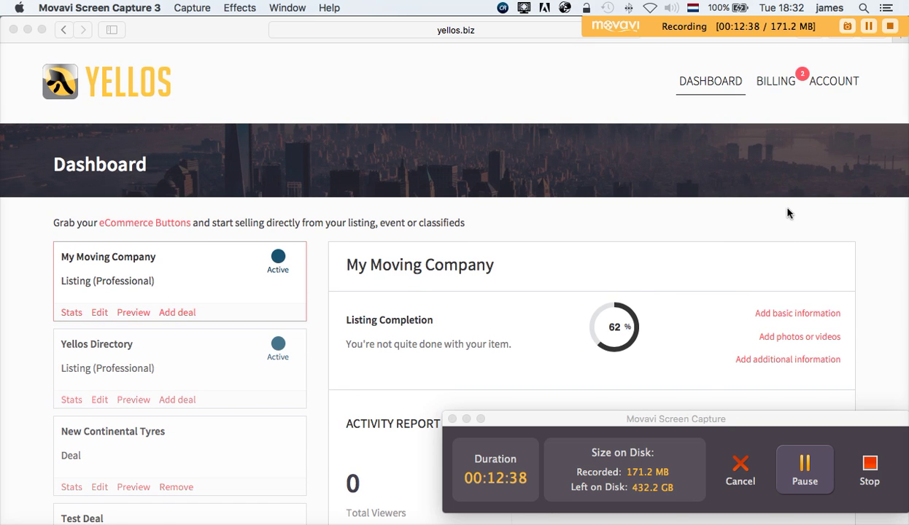
{"action": "scroll", "coordinate": [789, 212], "scroll_direction": "up", "scroll_amount": 1}
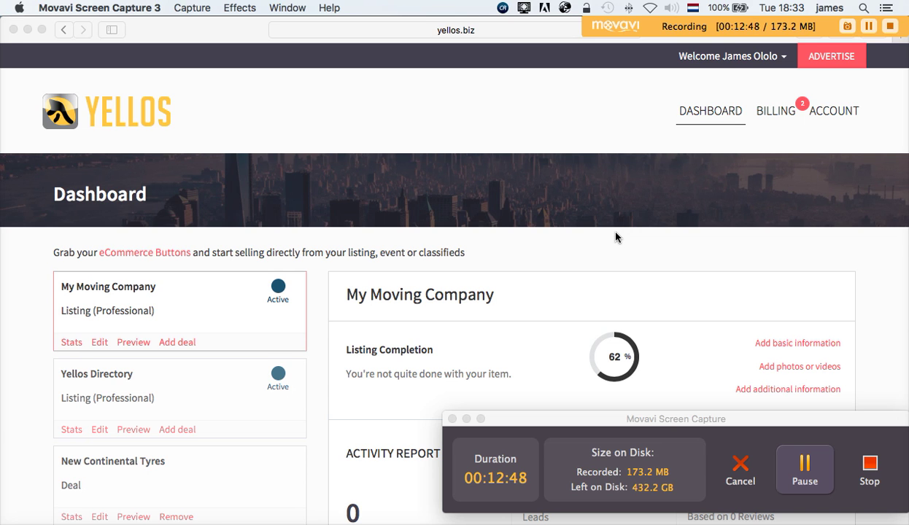
{"action": "scroll", "coordinate": [615, 237], "scroll_direction": "down", "scroll_amount": 3}
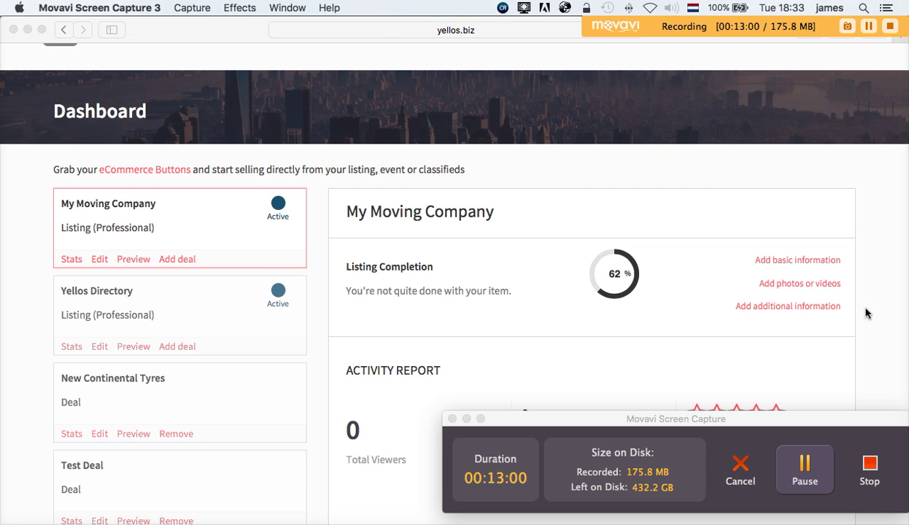
{"action": "scroll", "coordinate": [866, 314], "scroll_direction": "down", "scroll_amount": 2}
{"action": "scroll", "coordinate": [866, 313], "scroll_direction": "down", "scroll_amount": 1}
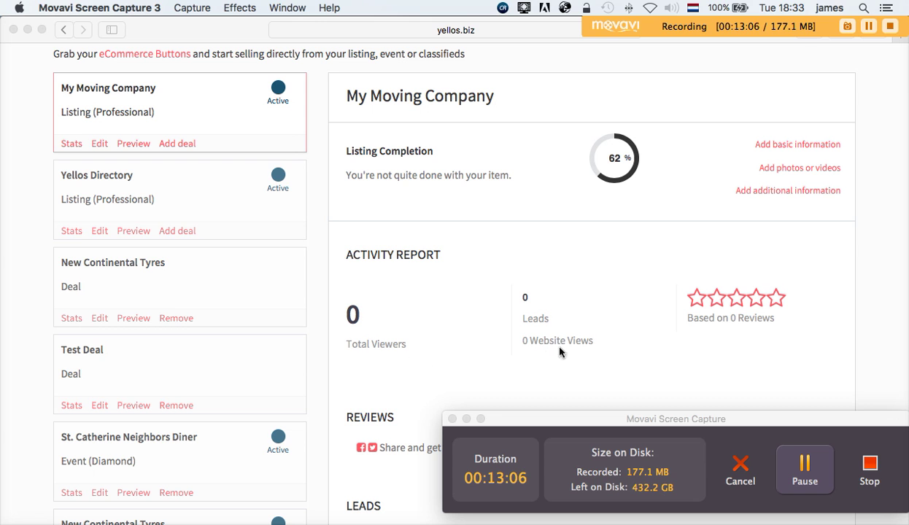
{"action": "scroll", "coordinate": [754, 341], "scroll_direction": "down", "scroll_amount": 5}
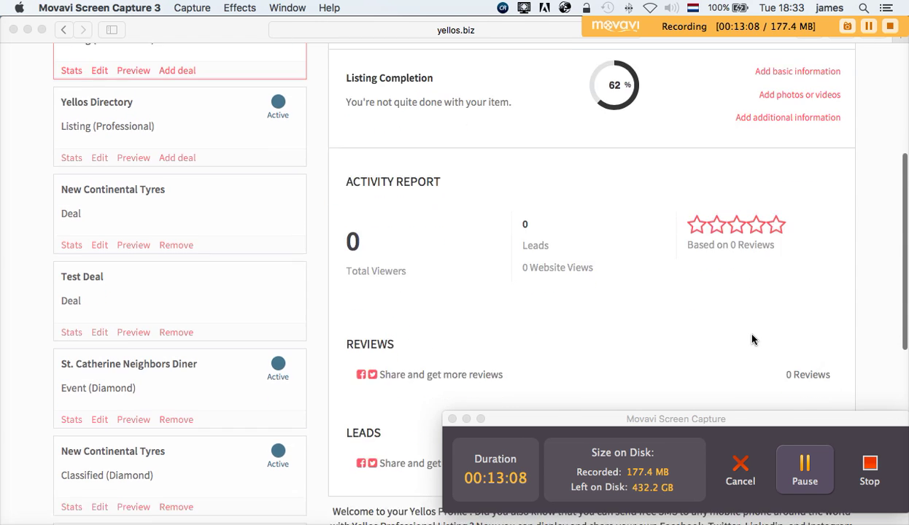
{"action": "scroll", "coordinate": [755, 341], "scroll_direction": "down", "scroll_amount": 2}
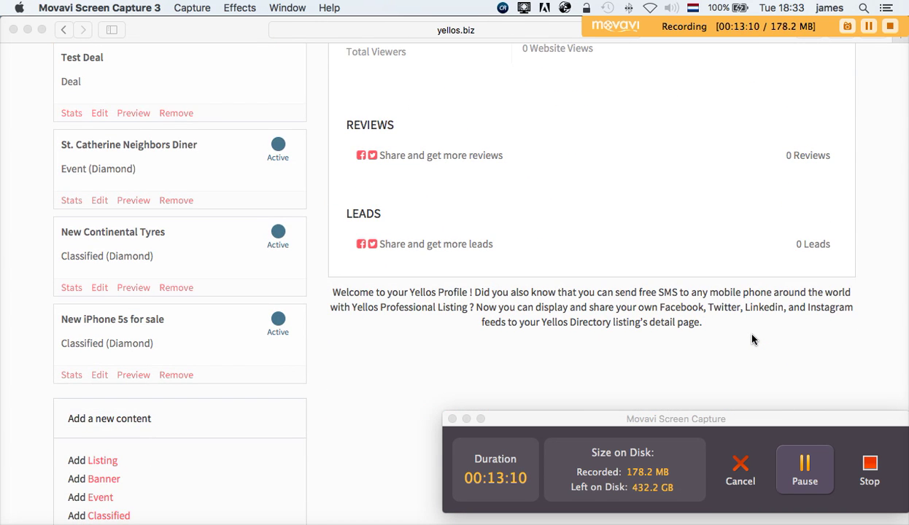
{"action": "scroll", "coordinate": [734, 282], "scroll_direction": "up", "scroll_amount": 5}
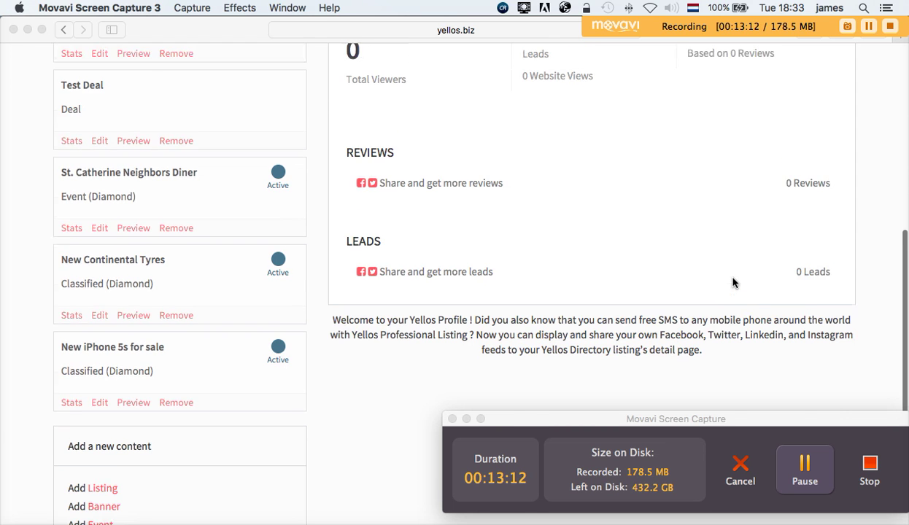
{"action": "scroll", "coordinate": [734, 283], "scroll_direction": "down", "scroll_amount": 6}
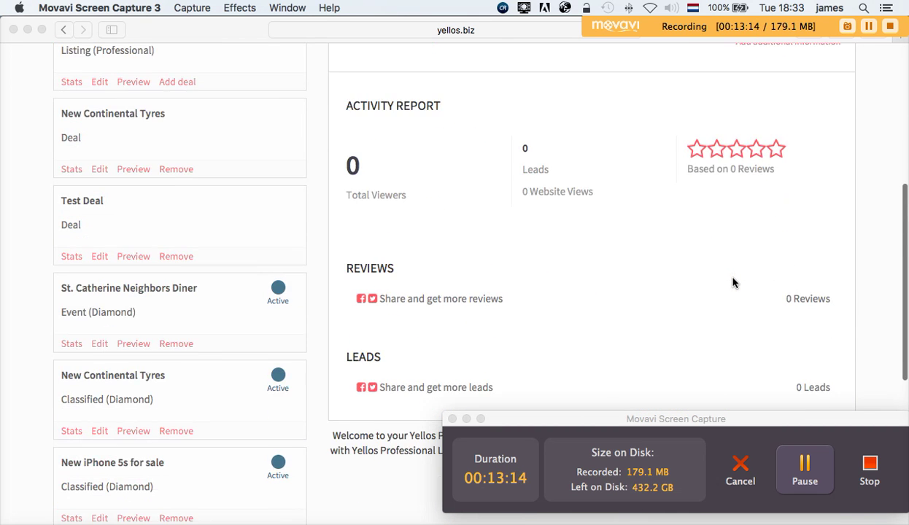
{"action": "scroll", "coordinate": [734, 282], "scroll_direction": "up", "scroll_amount": 5}
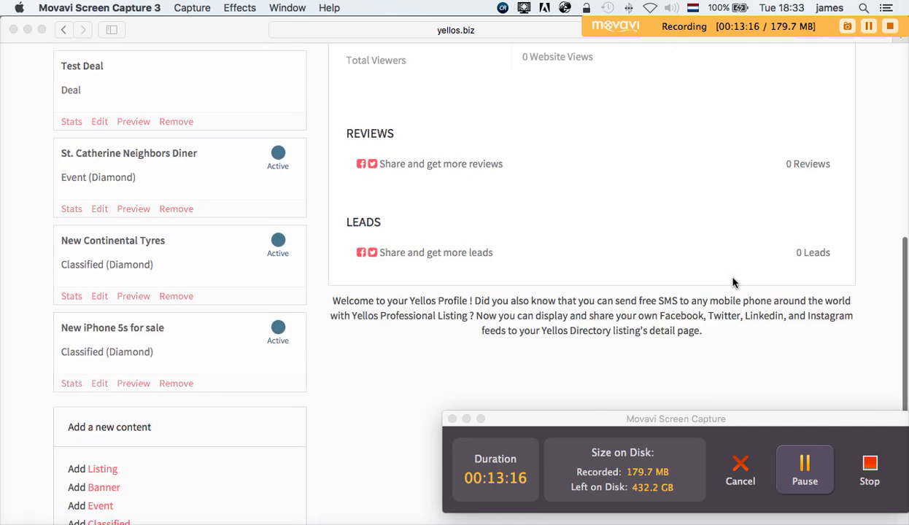
{"action": "scroll", "coordinate": [734, 282], "scroll_direction": "up", "scroll_amount": 3}
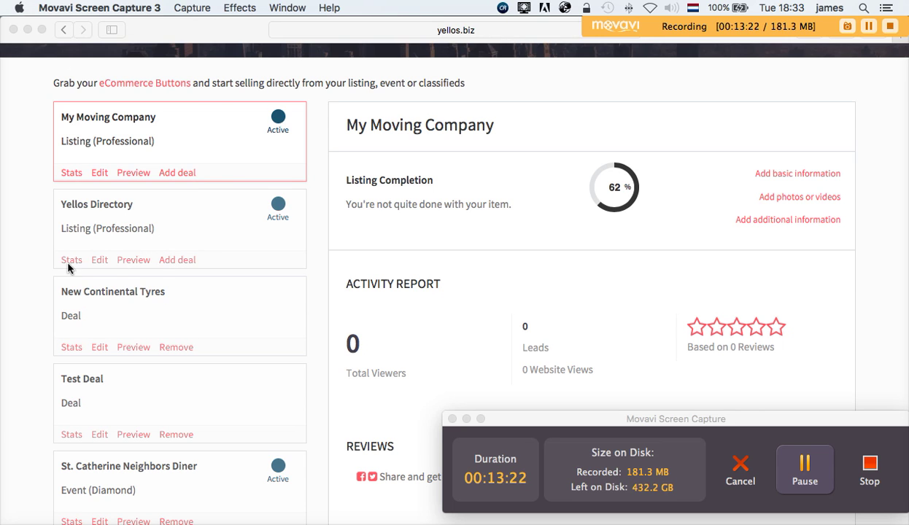
{"action": "left_click", "coordinate": [133, 252]}
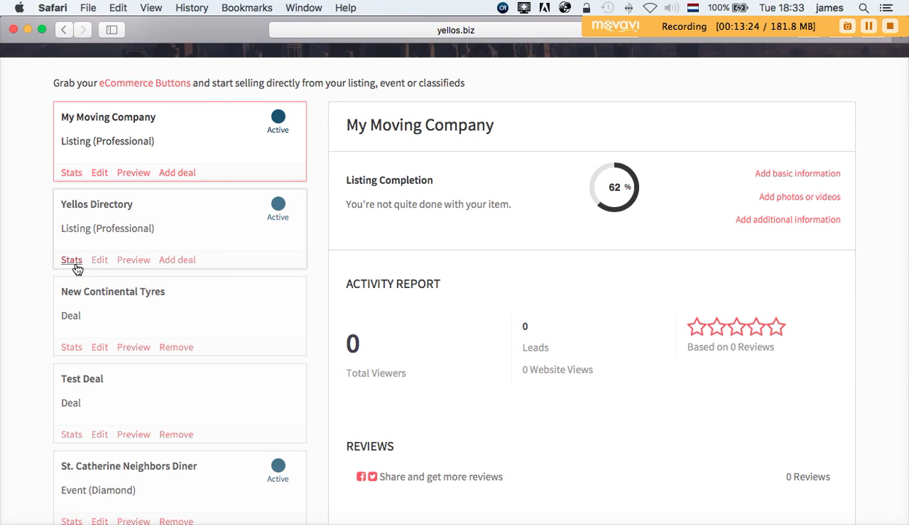
- Show Yellos Directory's stats and review its report: 63 viewers, 0 leads, 0 reviews
{"action": "left_click", "coordinate": [73, 261]}
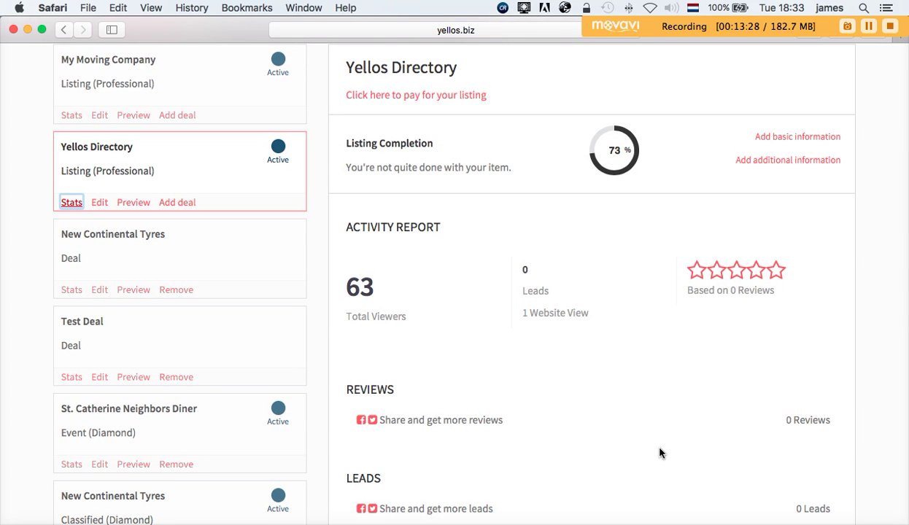
{"action": "scroll", "coordinate": [660, 452], "scroll_direction": "up", "scroll_amount": 1}
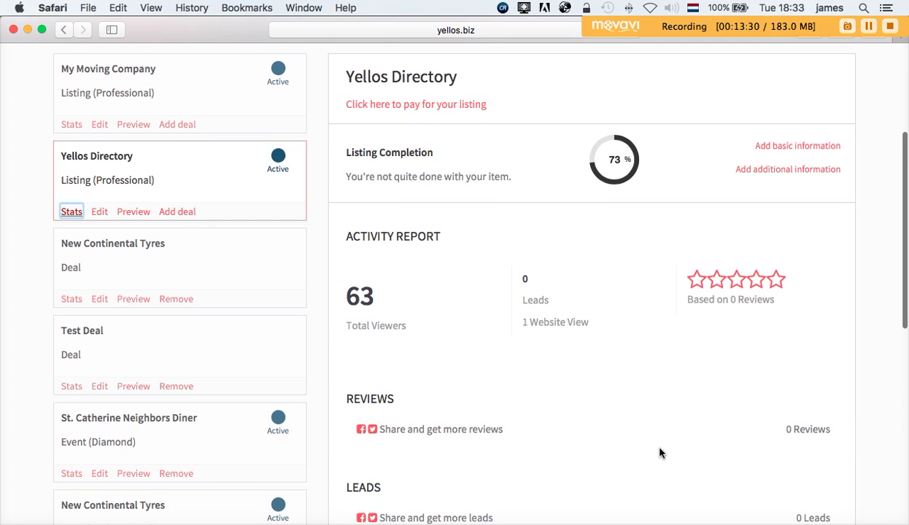
{"action": "scroll", "coordinate": [659, 453], "scroll_direction": "down", "scroll_amount": 2}
{"action": "scroll", "coordinate": [659, 453], "scroll_direction": "up", "scroll_amount": 4}
{"action": "scroll", "coordinate": [660, 453], "scroll_direction": "down", "scroll_amount": 10}
{"action": "scroll", "coordinate": [660, 453], "scroll_direction": "up", "scroll_amount": 3}
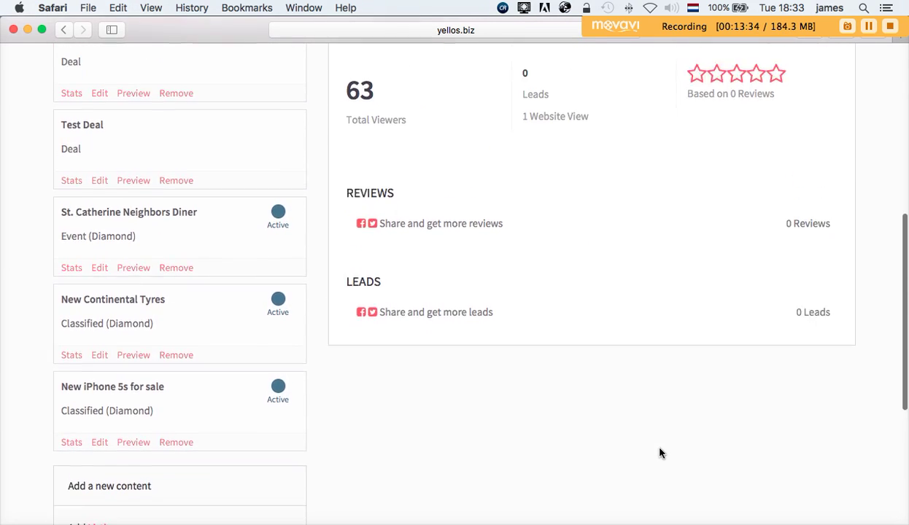
{"action": "scroll", "coordinate": [659, 453], "scroll_direction": "down", "scroll_amount": 8}
{"action": "scroll", "coordinate": [660, 453], "scroll_direction": "up", "scroll_amount": 5}
{"action": "scroll", "coordinate": [660, 453], "scroll_direction": "up", "scroll_amount": 2}
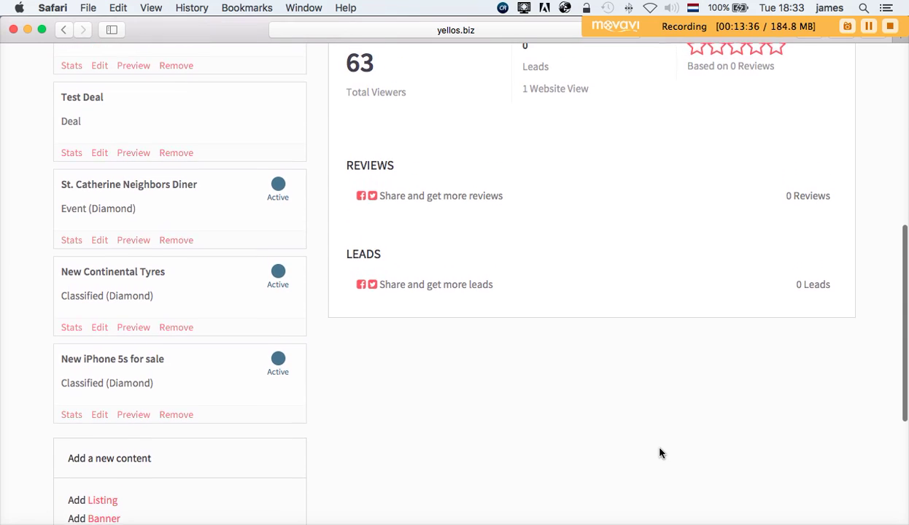
{"action": "scroll", "coordinate": [660, 453], "scroll_direction": "down", "scroll_amount": 4}
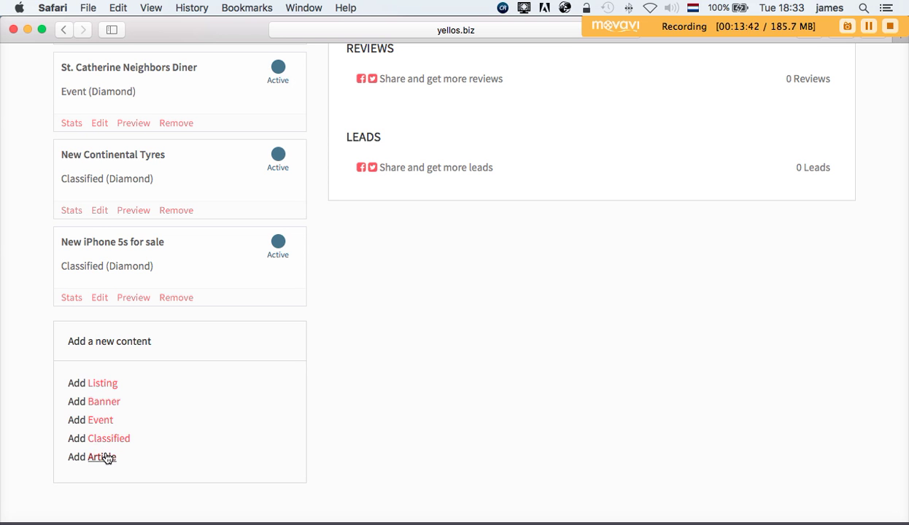
{"action": "scroll", "coordinate": [511, 437], "scroll_direction": "down", "scroll_amount": 3}
{"action": "scroll", "coordinate": [511, 436], "scroll_direction": "up", "scroll_amount": 15}
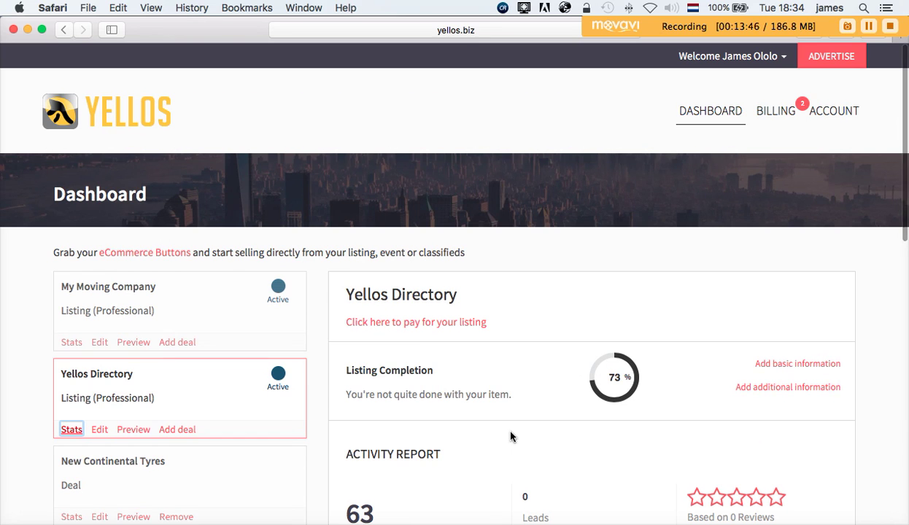
{"action": "scroll", "coordinate": [510, 436], "scroll_direction": "up", "scroll_amount": 1}
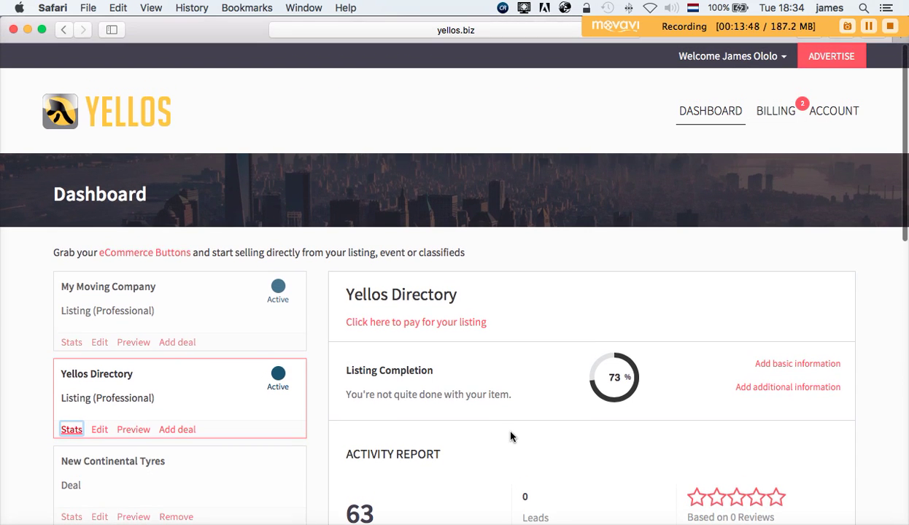
{"action": "scroll", "coordinate": [510, 436], "scroll_direction": "down", "scroll_amount": 1}
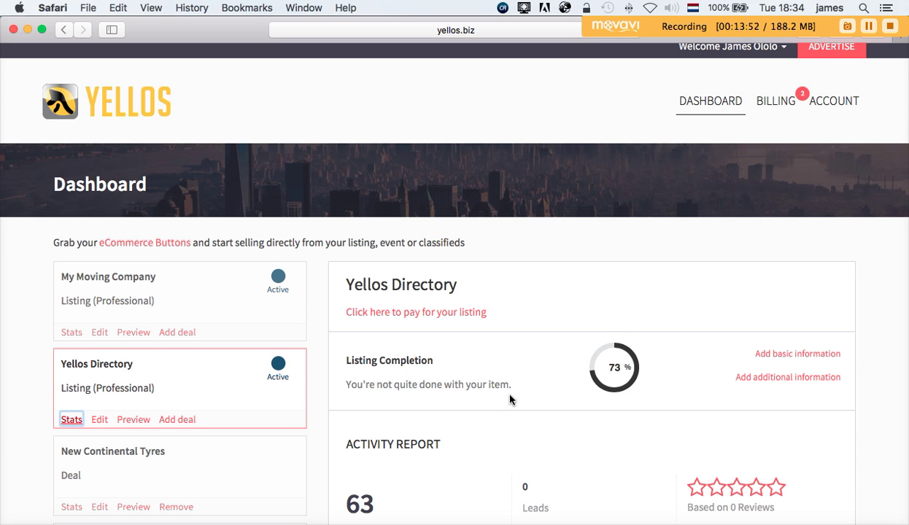
{"action": "scroll", "coordinate": [510, 399], "scroll_direction": "down", "scroll_amount": 5}
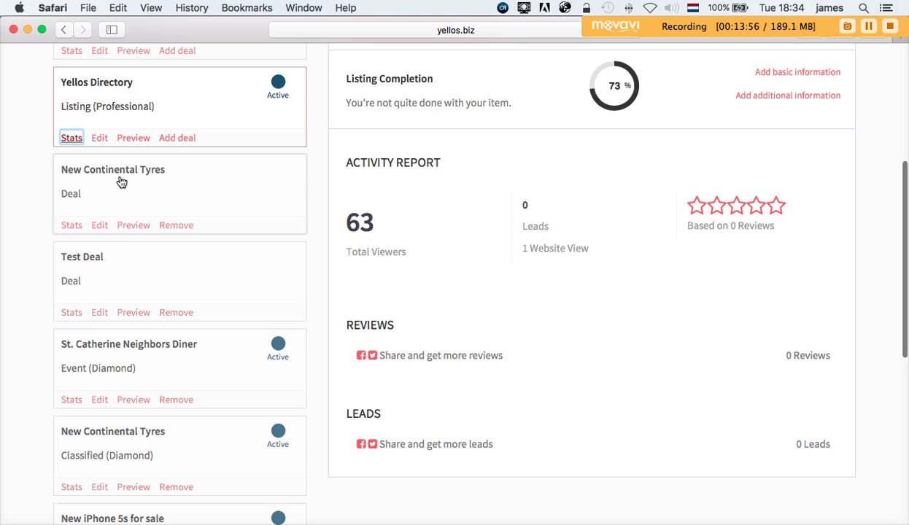
- Show statistics and a preview for the New Continental Tyres deal
{"action": "left_click", "coordinate": [73, 232]}
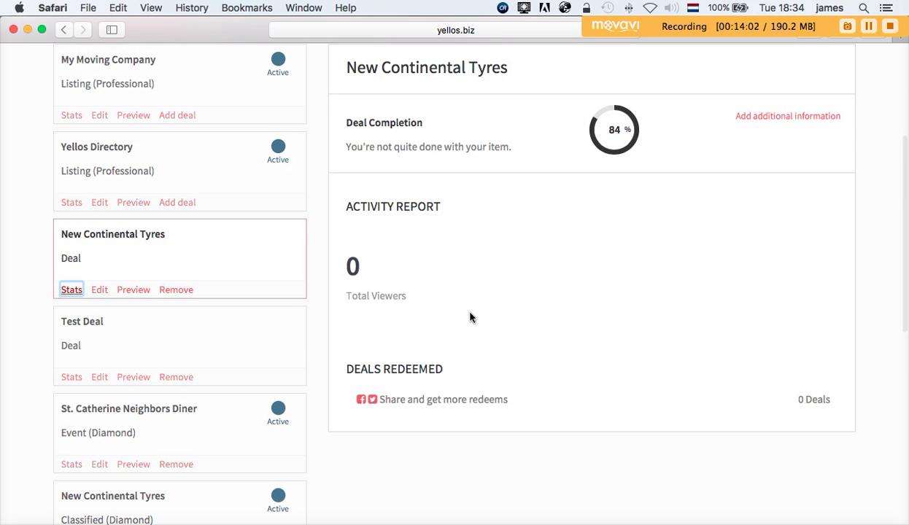
{"action": "left_click", "coordinate": [131, 291]}
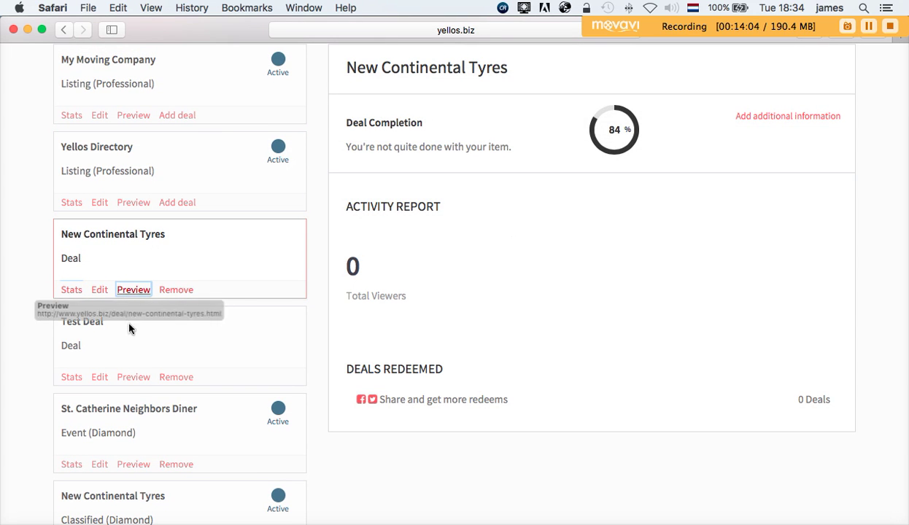
{"action": "scroll", "coordinate": [124, 365], "scroll_direction": "up", "scroll_amount": 2}
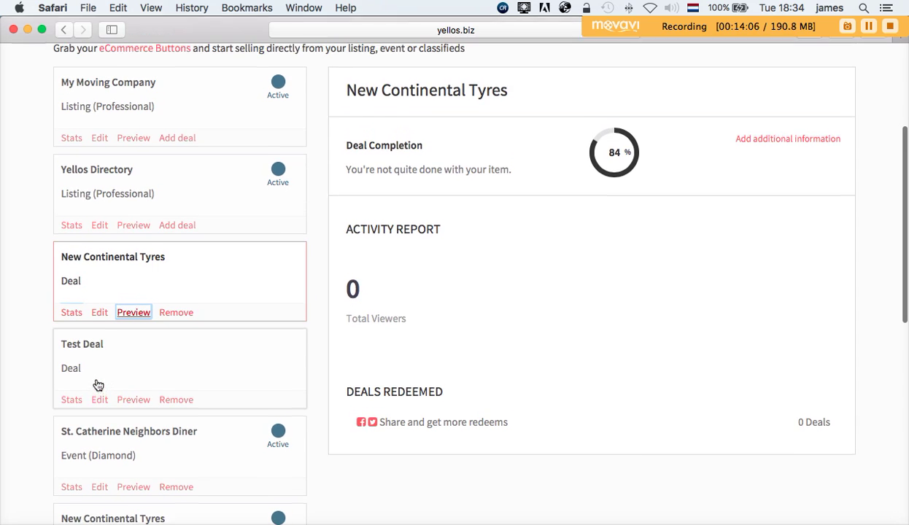
- Show and scroll through the Test Deal's statistics report
{"action": "left_click", "coordinate": [73, 401]}
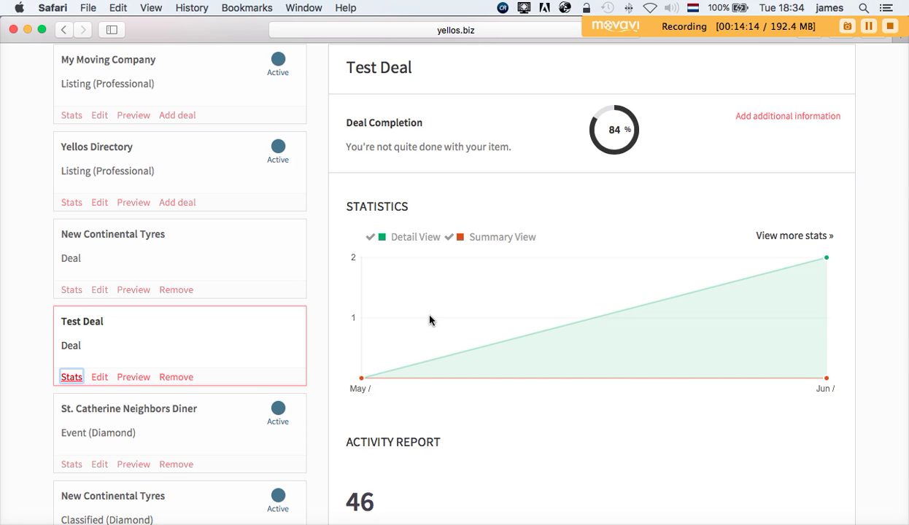
{"action": "scroll", "coordinate": [428, 319], "scroll_direction": "down", "scroll_amount": 3}
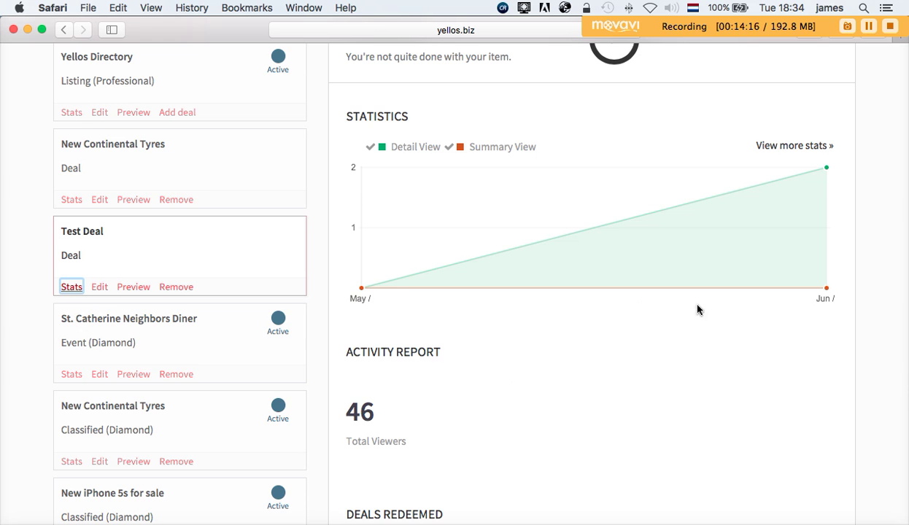
{"action": "scroll", "coordinate": [705, 378], "scroll_direction": "down", "scroll_amount": 8}
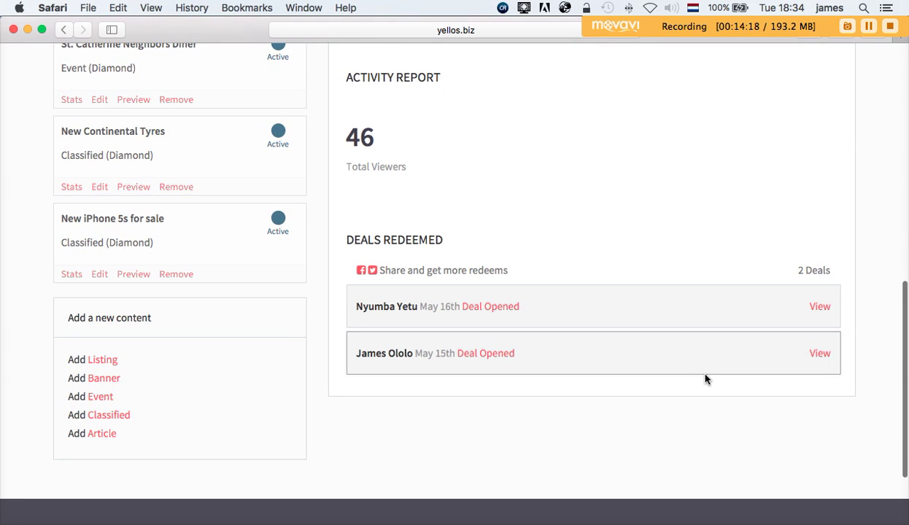
{"action": "scroll", "coordinate": [705, 379], "scroll_direction": "up", "scroll_amount": 3}
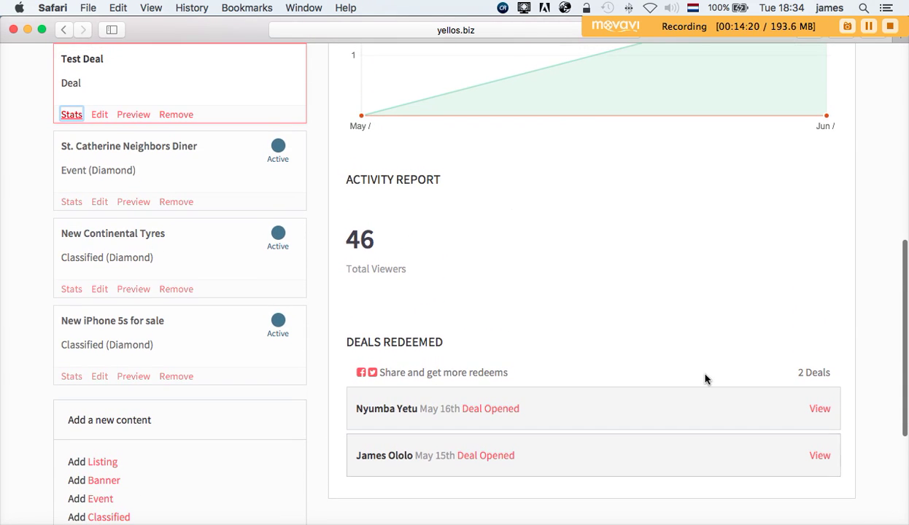
{"action": "scroll", "coordinate": [705, 378], "scroll_direction": "down", "scroll_amount": 1}
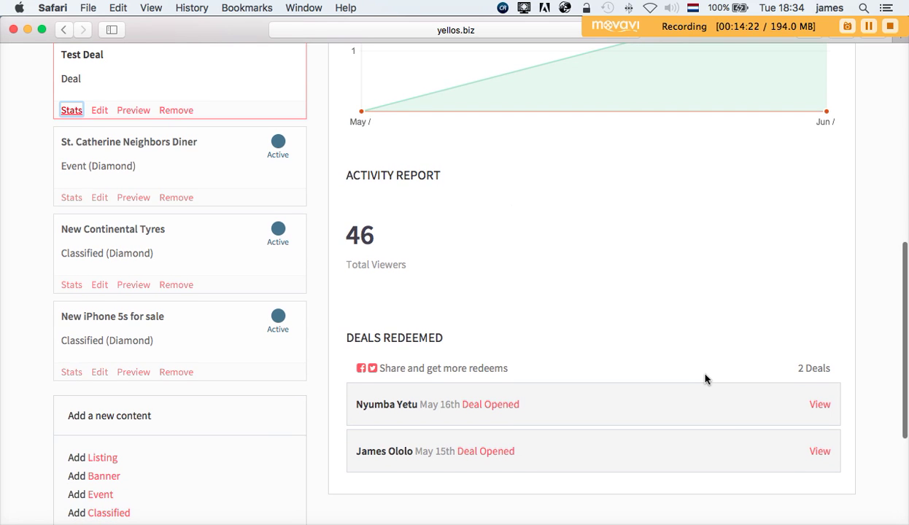
{"action": "scroll", "coordinate": [705, 379], "scroll_direction": "down", "scroll_amount": 4}
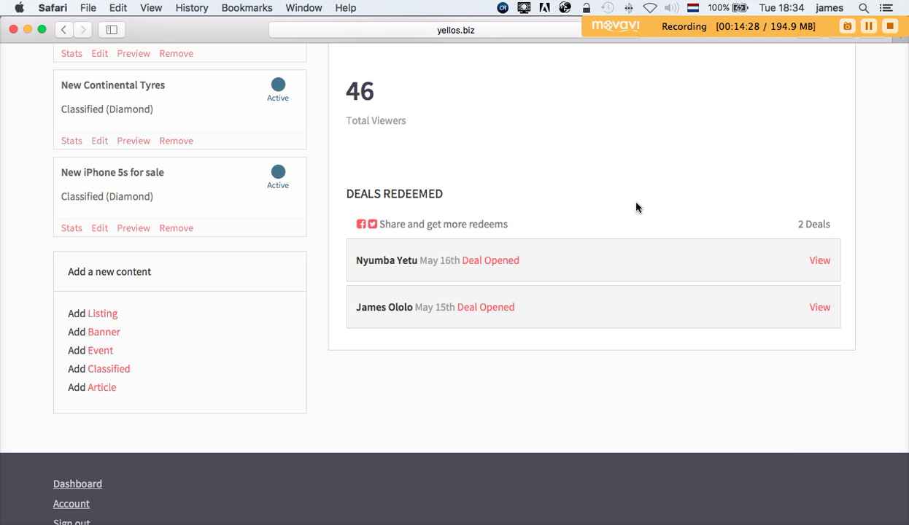
{"action": "scroll", "coordinate": [636, 208], "scroll_direction": "up", "scroll_amount": 10}
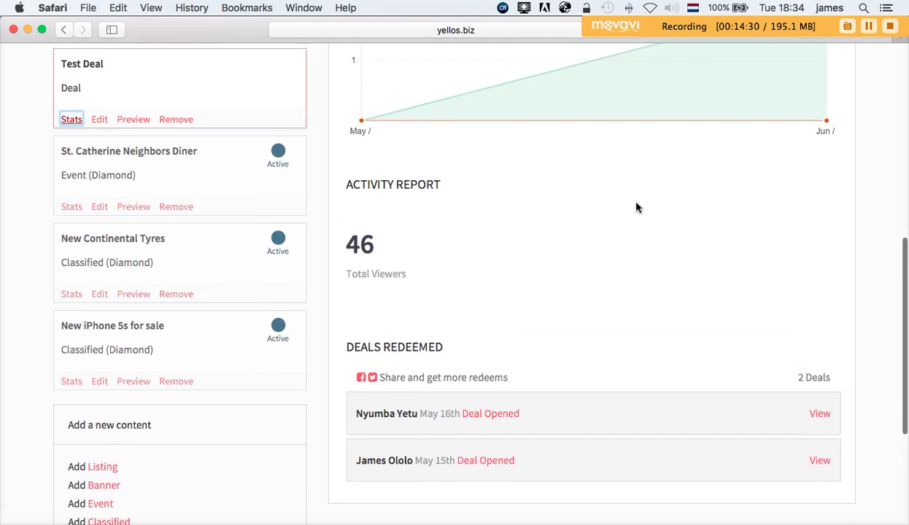
{"action": "scroll", "coordinate": [635, 208], "scroll_direction": "up", "scroll_amount": 3}
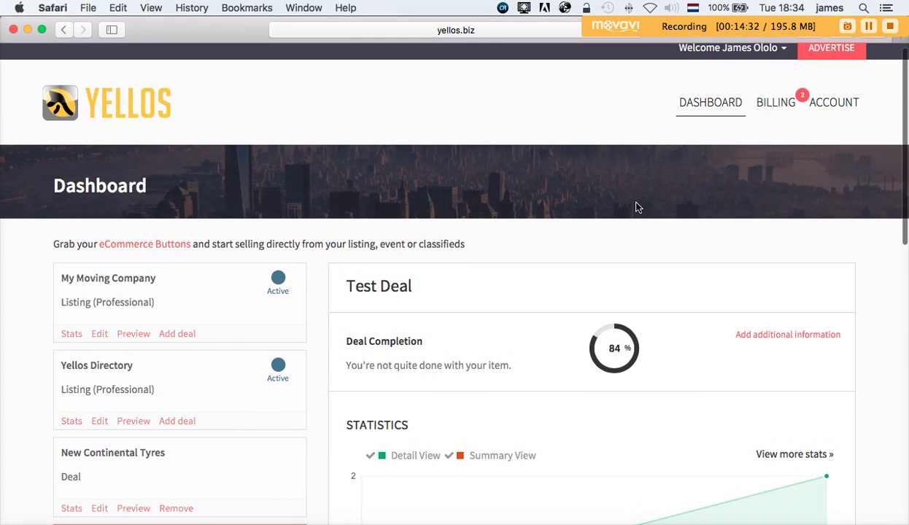
{"action": "scroll", "coordinate": [635, 208], "scroll_direction": "up", "scroll_amount": 1}
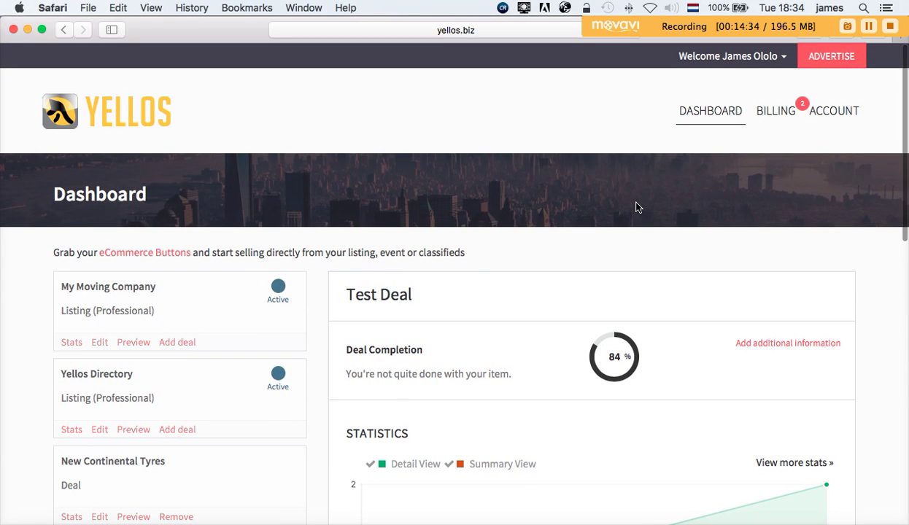
{"action": "scroll", "coordinate": [636, 208], "scroll_direction": "down", "scroll_amount": 1}
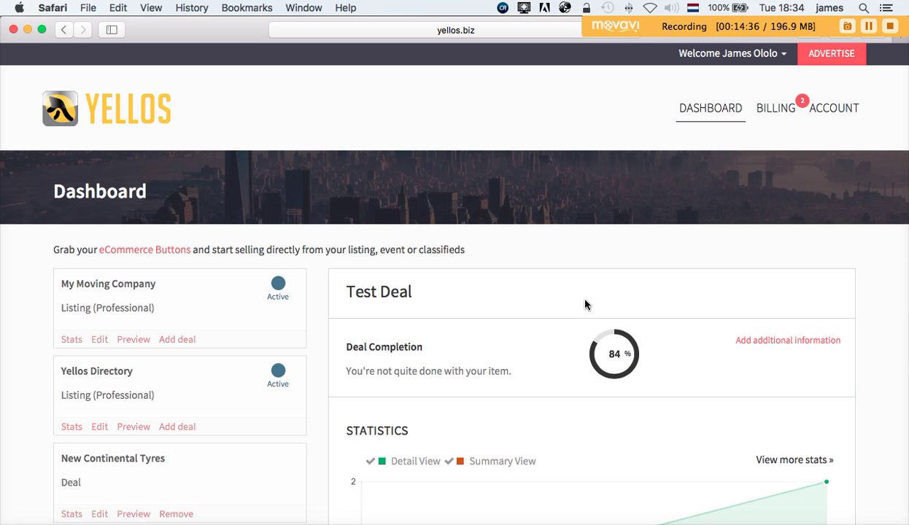
{"action": "scroll", "coordinate": [106, 291], "scroll_direction": "up", "scroll_amount": 1}
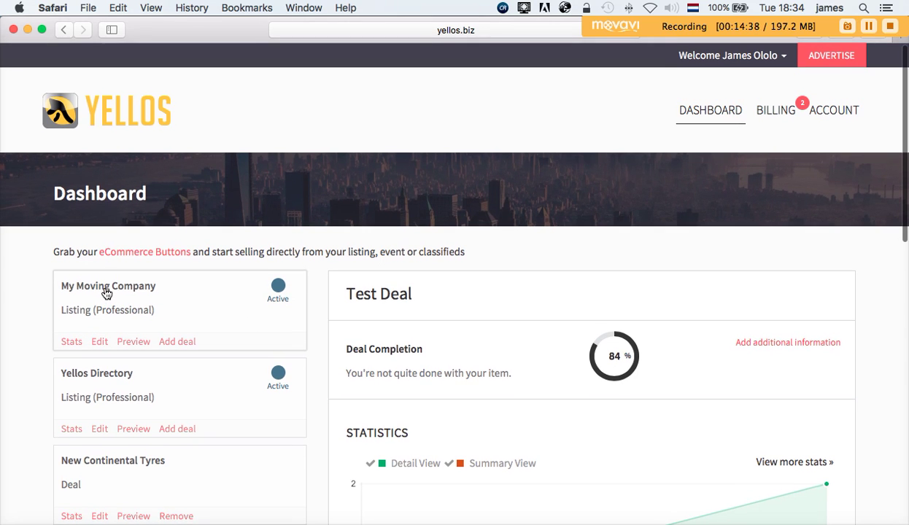
- Bring back My Moving Company's stats: 62% complete, 0 viewers
{"action": "left_click", "coordinate": [110, 292]}
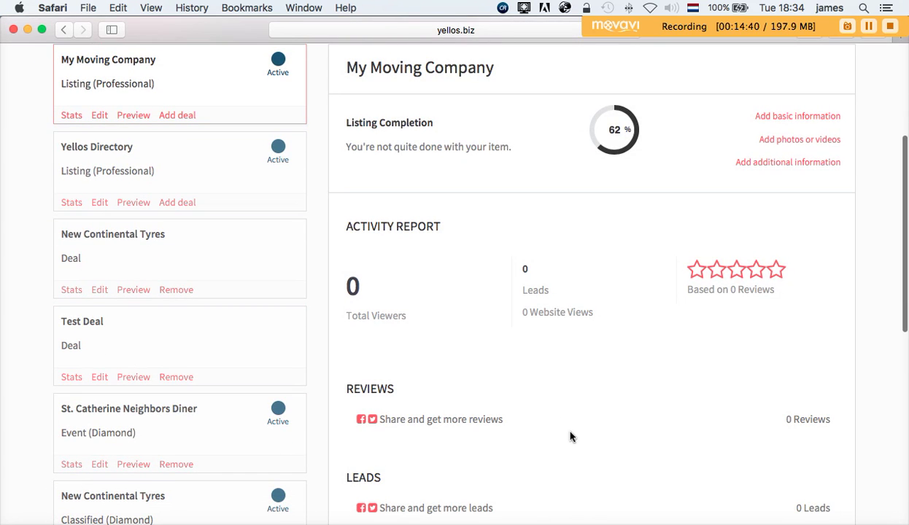
{"action": "scroll", "coordinate": [572, 437], "scroll_direction": "down", "scroll_amount": 10}
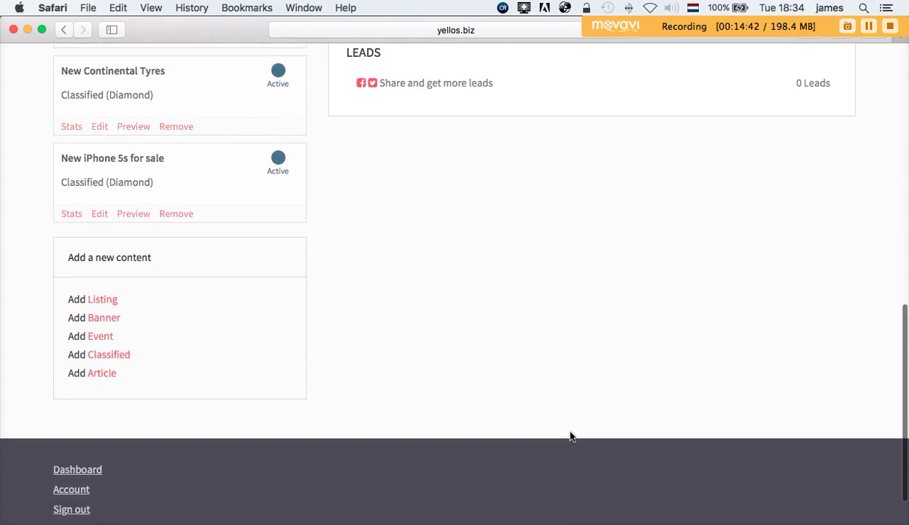
{"action": "scroll", "coordinate": [572, 436], "scroll_direction": "up", "scroll_amount": 15}
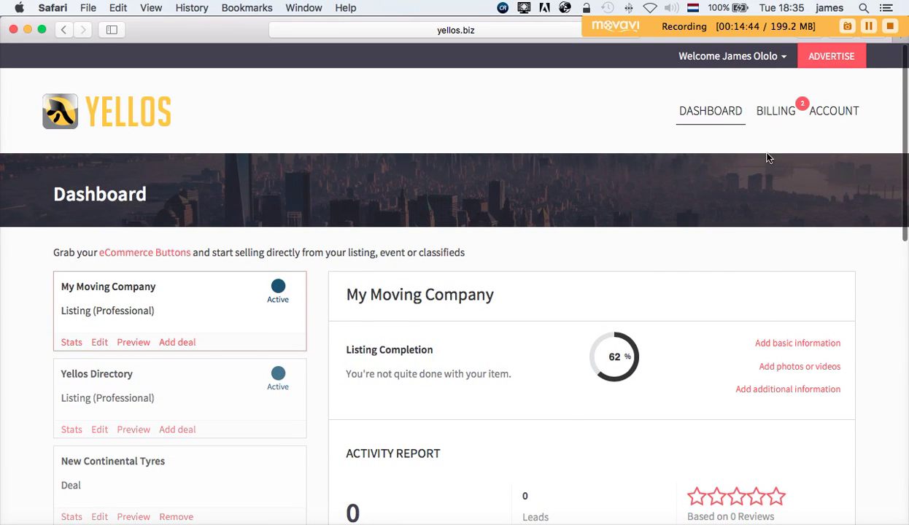
- Open the Billing checkout and scroll down to its payment options and NEXT button
{"action": "left_click", "coordinate": [773, 115]}
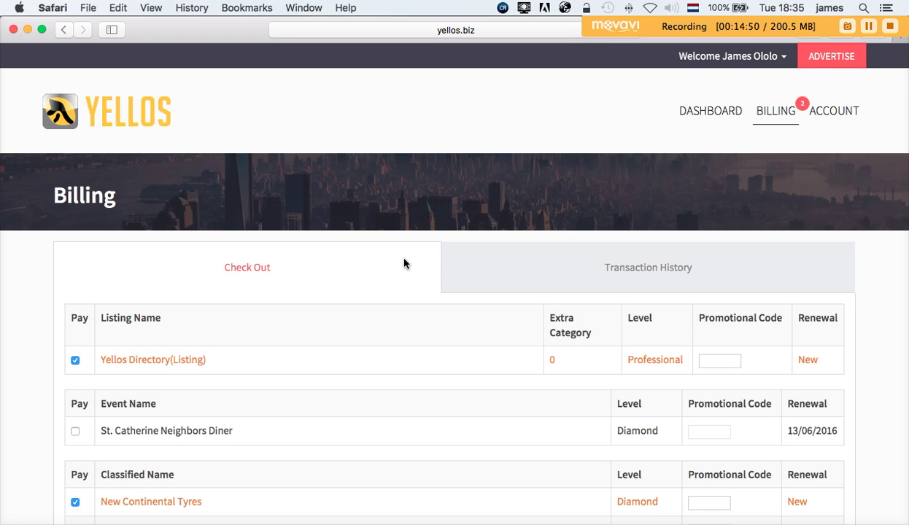
{"action": "scroll", "coordinate": [405, 264], "scroll_direction": "down", "scroll_amount": 5}
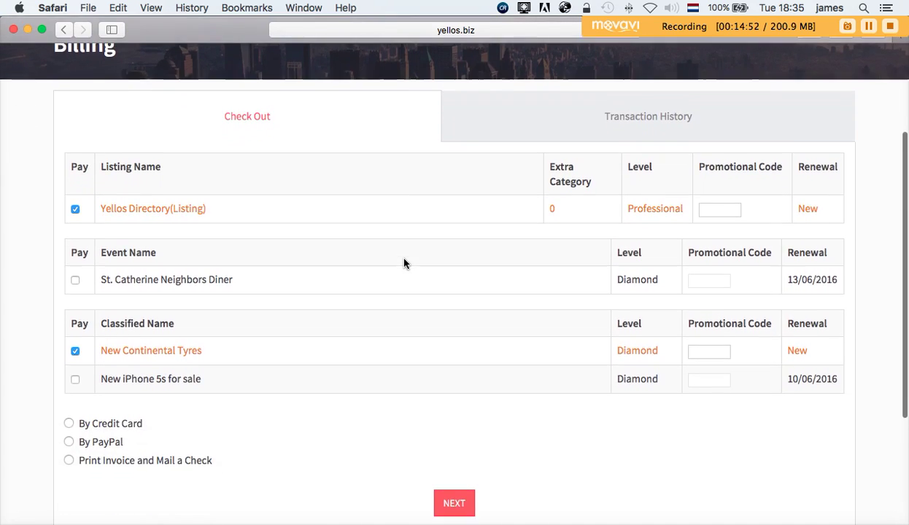
{"action": "scroll", "coordinate": [660, 168], "scroll_direction": "down", "scroll_amount": 2}
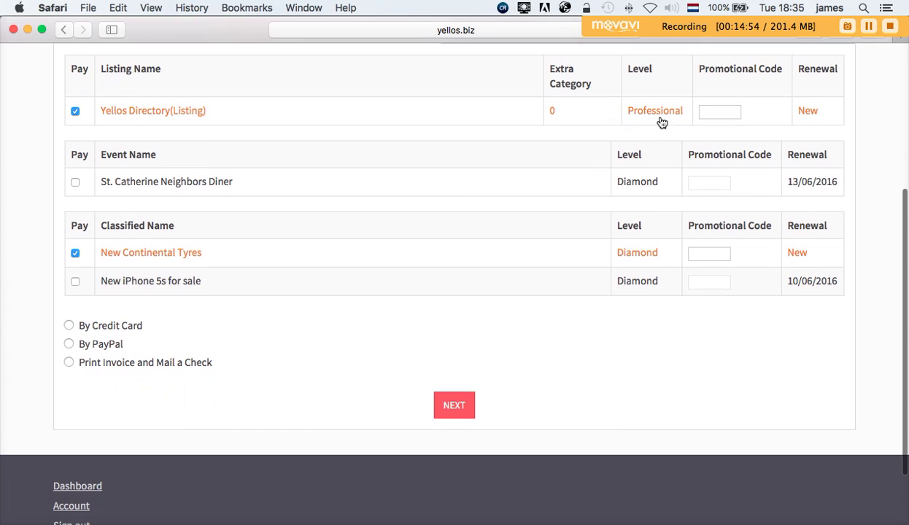
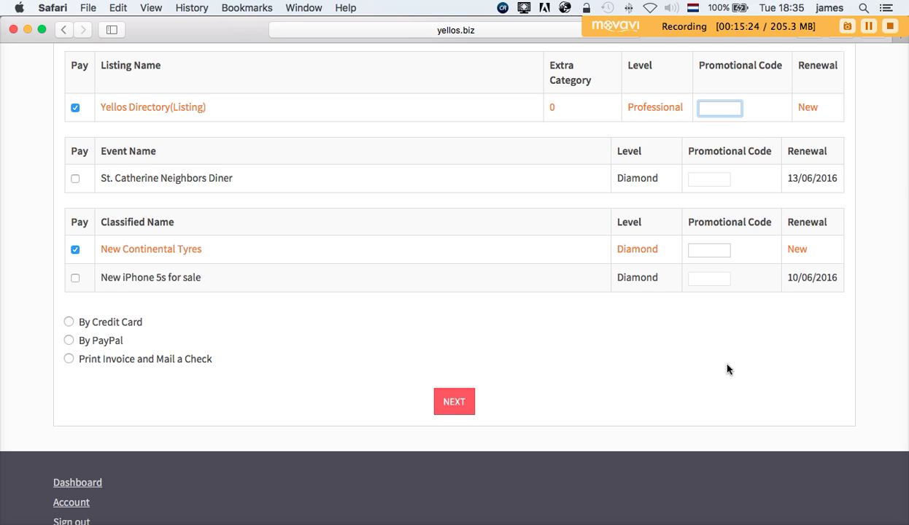
- Switch the Professional listing and Diamond classified from PayPal to credit card and submit the checkout
{"action": "scroll", "coordinate": [723, 370], "scroll_direction": "up", "scroll_amount": 1}
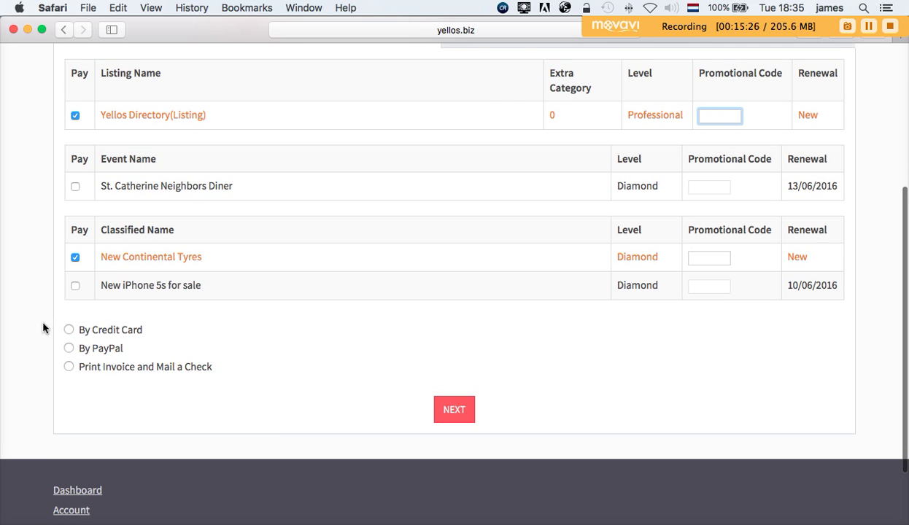
{"action": "scroll", "coordinate": [71, 334], "scroll_direction": "down", "scroll_amount": 1}
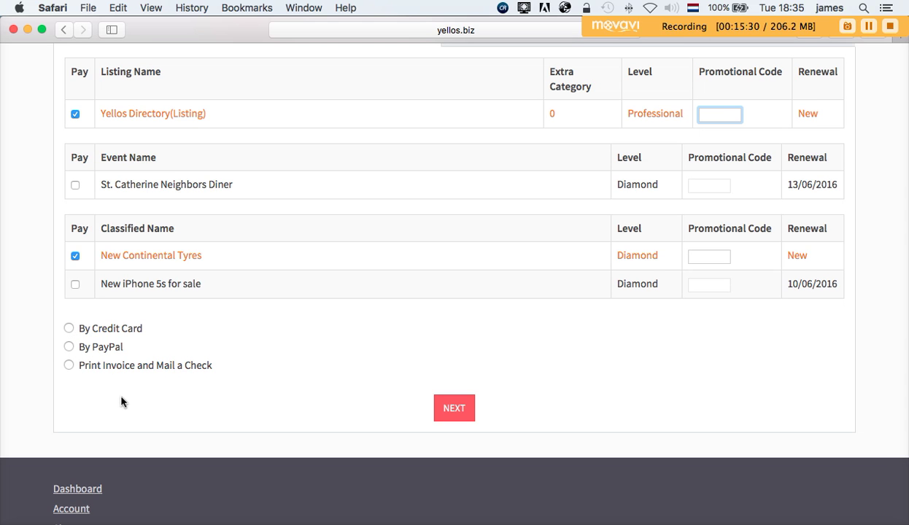
{"action": "left_click", "coordinate": [69, 348]}
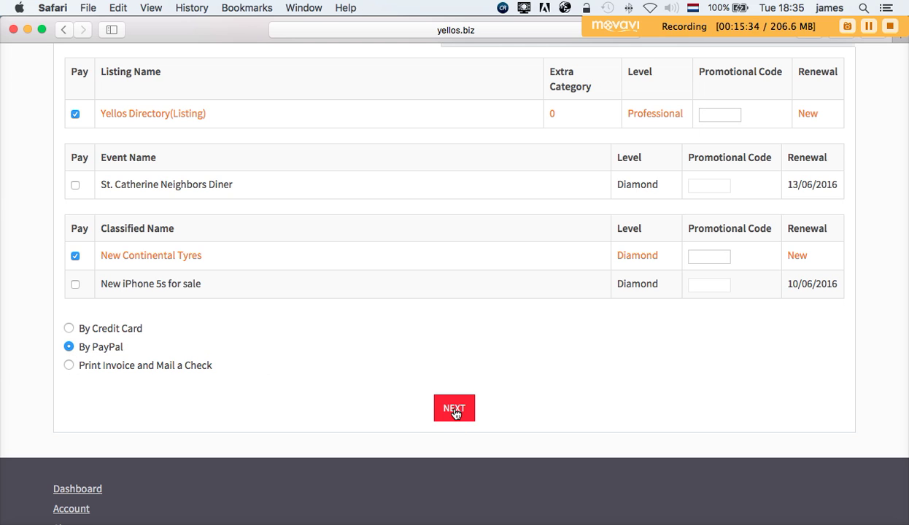
{"action": "left_click", "coordinate": [69, 329]}
{"action": "left_click", "coordinate": [465, 416]}
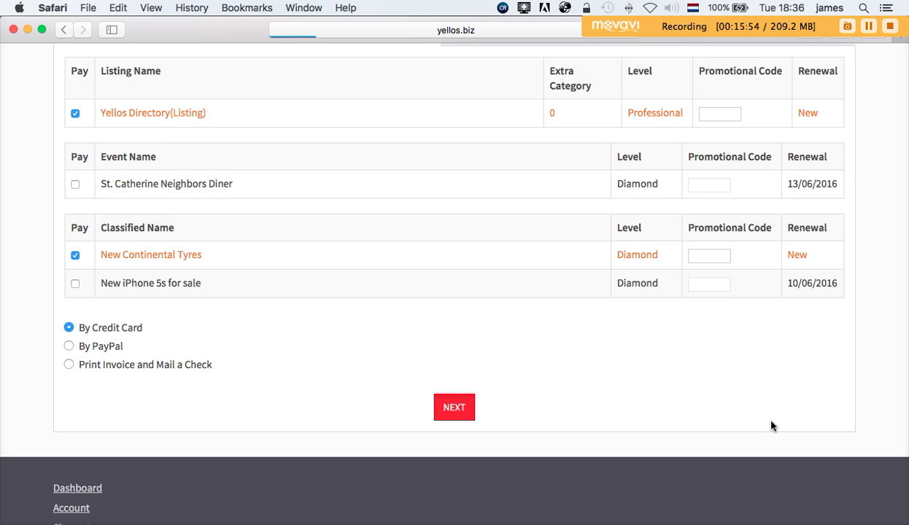
{"action": "scroll", "coordinate": [772, 427], "scroll_direction": "up", "scroll_amount": 2}
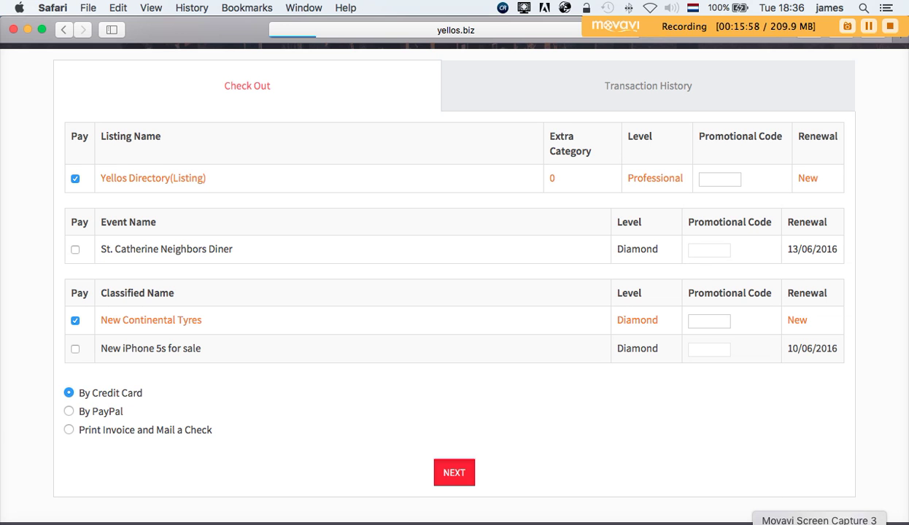
{"action": "left_click", "coordinate": [820, 524]}
- Review the $34.90 billing summary and the prefilled customer info form down to Pay by Creditcard
{"action": "left_click", "coordinate": [794, 473]}
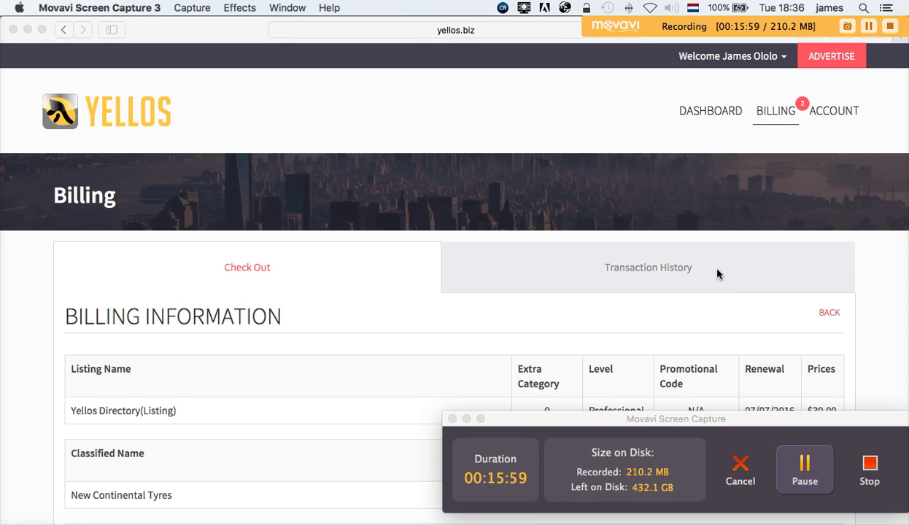
{"action": "scroll", "coordinate": [718, 274], "scroll_direction": "down", "scroll_amount": 3}
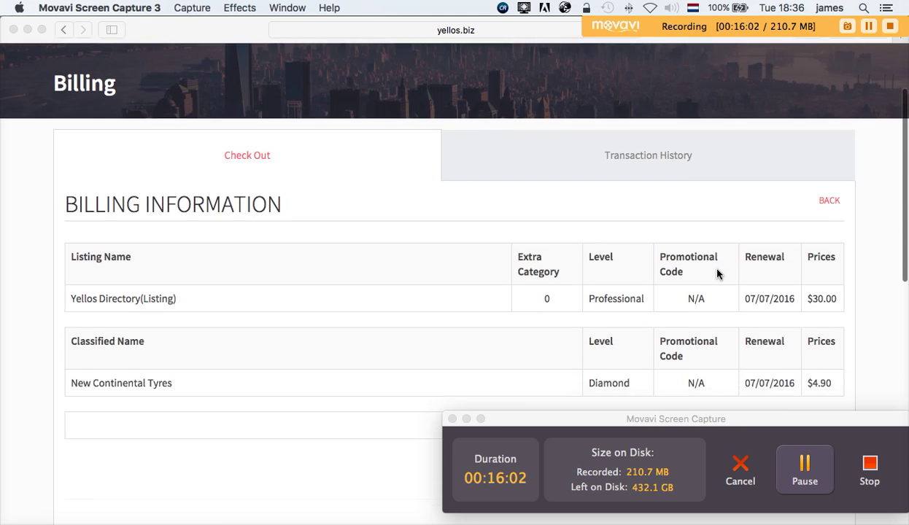
{"action": "scroll", "coordinate": [717, 273], "scroll_direction": "down", "scroll_amount": 5}
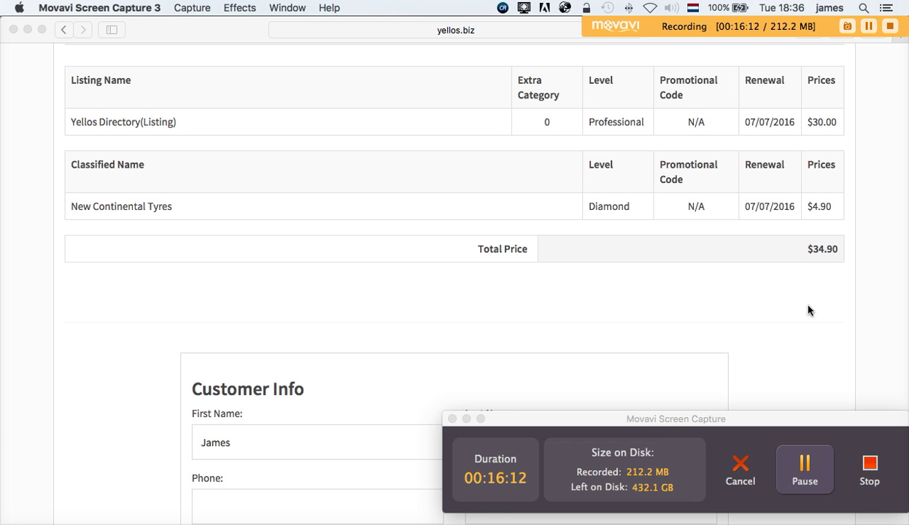
{"action": "scroll", "coordinate": [808, 311], "scroll_direction": "down", "scroll_amount": 5}
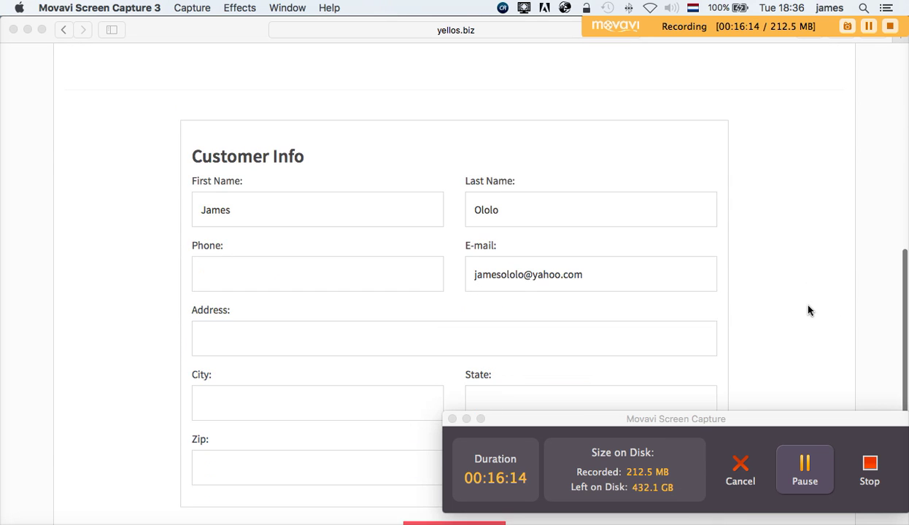
{"action": "scroll", "coordinate": [808, 311], "scroll_direction": "down", "scroll_amount": 3}
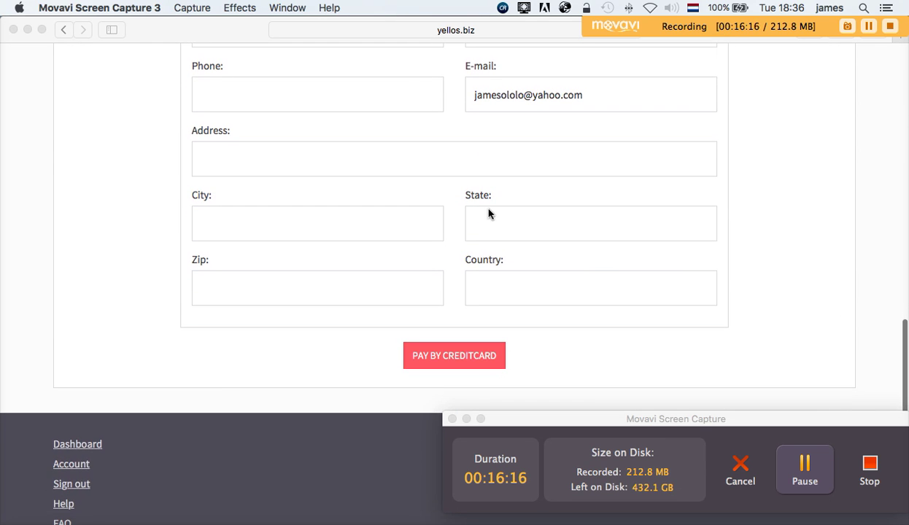
{"action": "scroll", "coordinate": [778, 197], "scroll_direction": "up", "scroll_amount": 1}
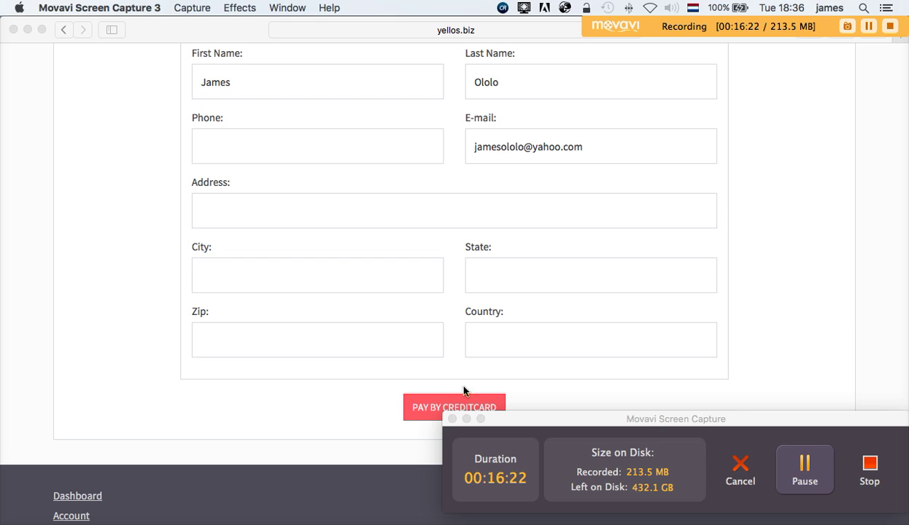
{"action": "left_click", "coordinate": [839, 316]}
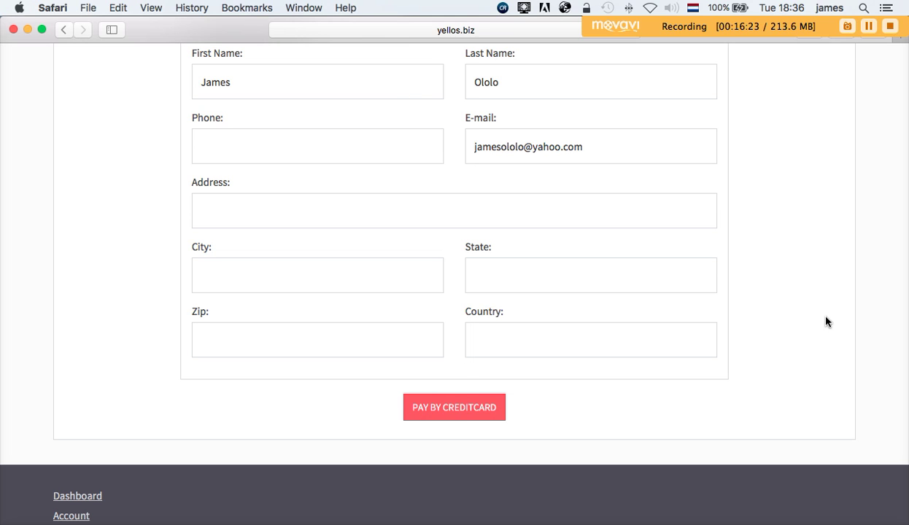
- Pay by credit card, review the $34.90 2Checkout cart with its coupon field, and continue to billing
{"action": "left_click", "coordinate": [469, 408]}
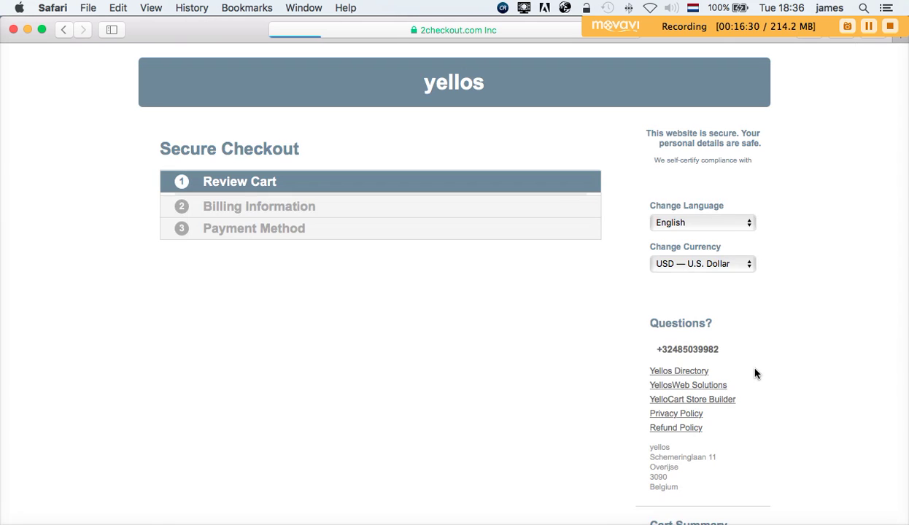
{"action": "scroll", "coordinate": [810, 363], "scroll_direction": "down", "scroll_amount": 2}
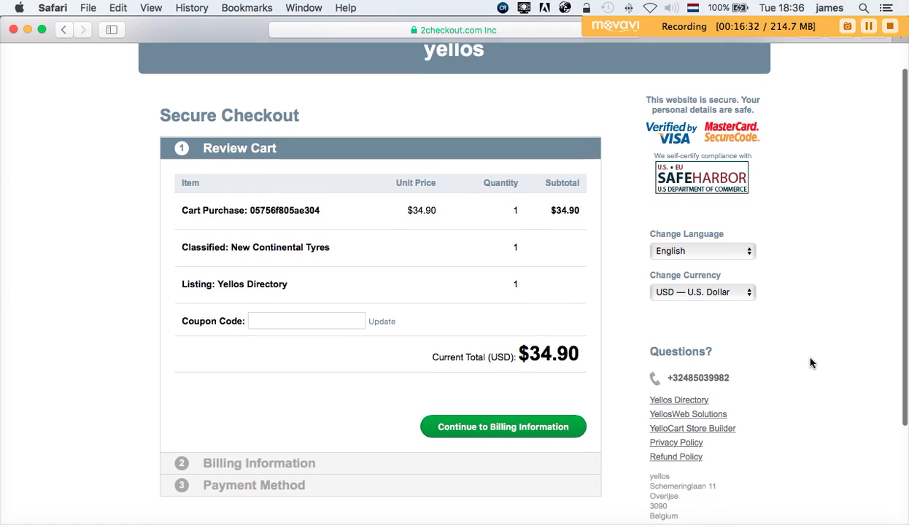
{"action": "scroll", "coordinate": [810, 362], "scroll_direction": "up", "scroll_amount": 2}
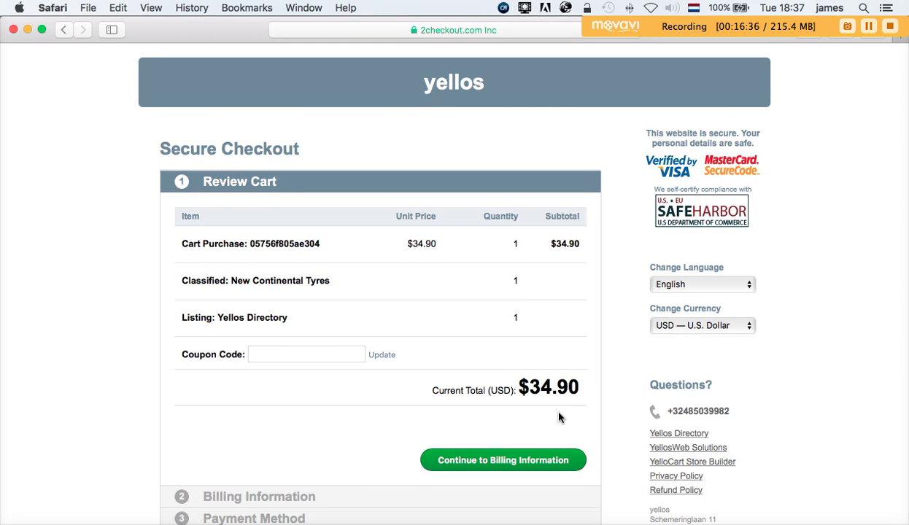
{"action": "left_click", "coordinate": [304, 357]}
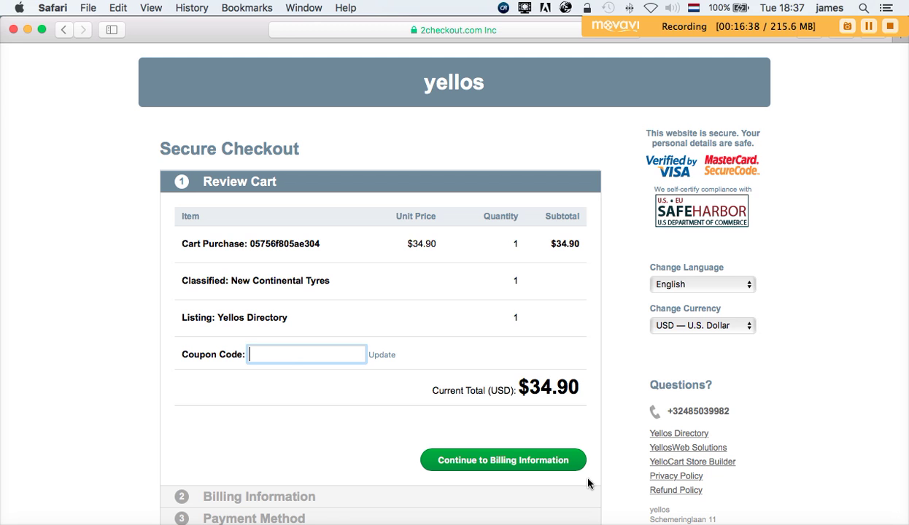
{"action": "scroll", "coordinate": [861, 437], "scroll_direction": "down", "scroll_amount": 1}
{"action": "scroll", "coordinate": [861, 438], "scroll_direction": "down", "scroll_amount": 5}
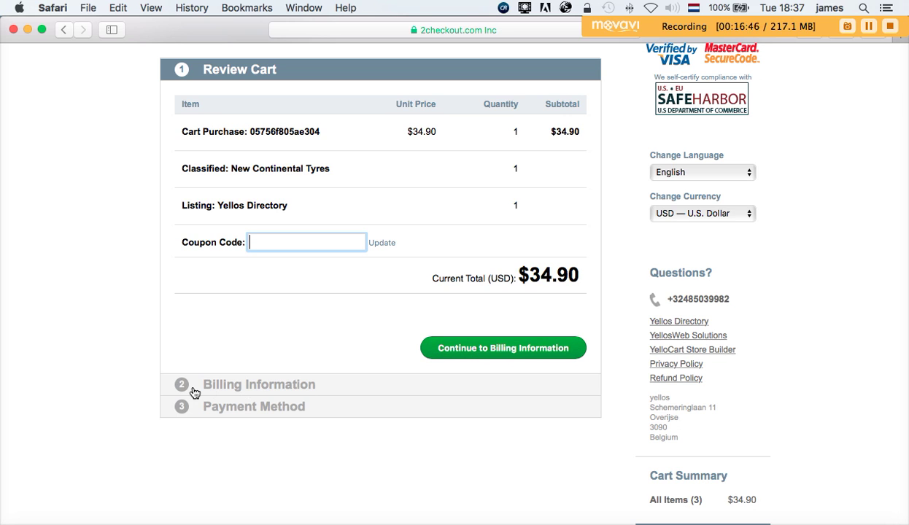
{"action": "left_click", "coordinate": [456, 354]}
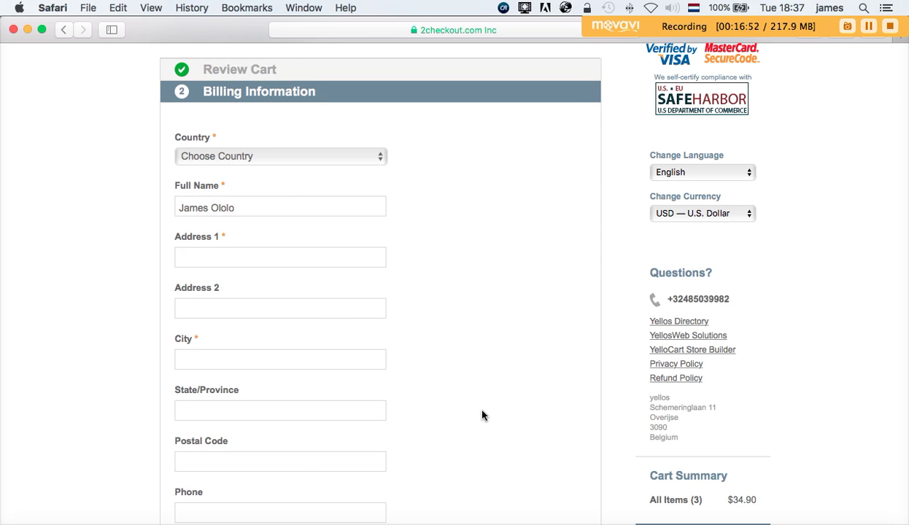
- Bring up the 2Checkout Billing Information form with the full name prefilled
{"action": "scroll", "coordinate": [482, 415], "scroll_direction": "up", "scroll_amount": 3}
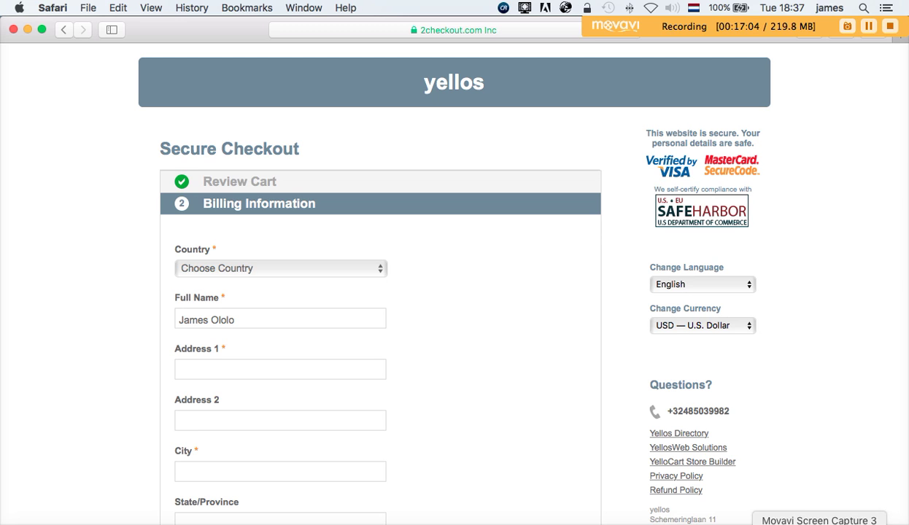
{"action": "left_click", "coordinate": [818, 523]}
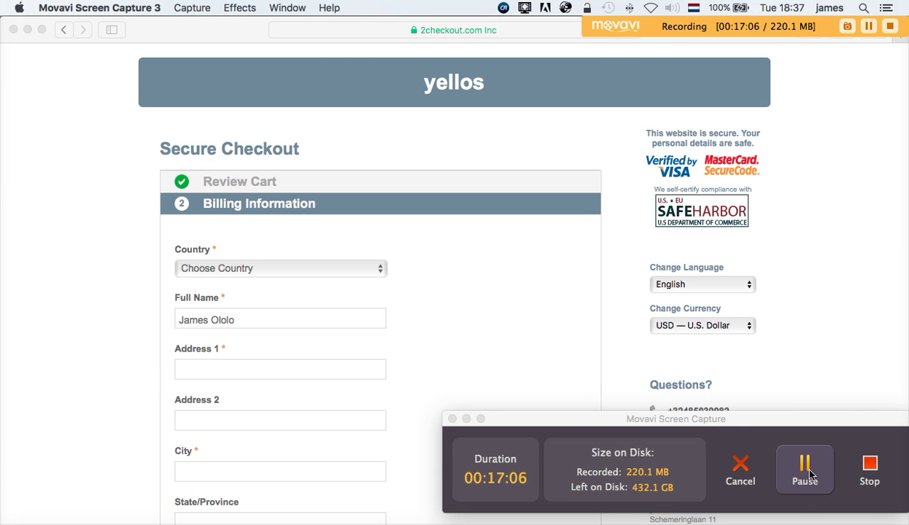